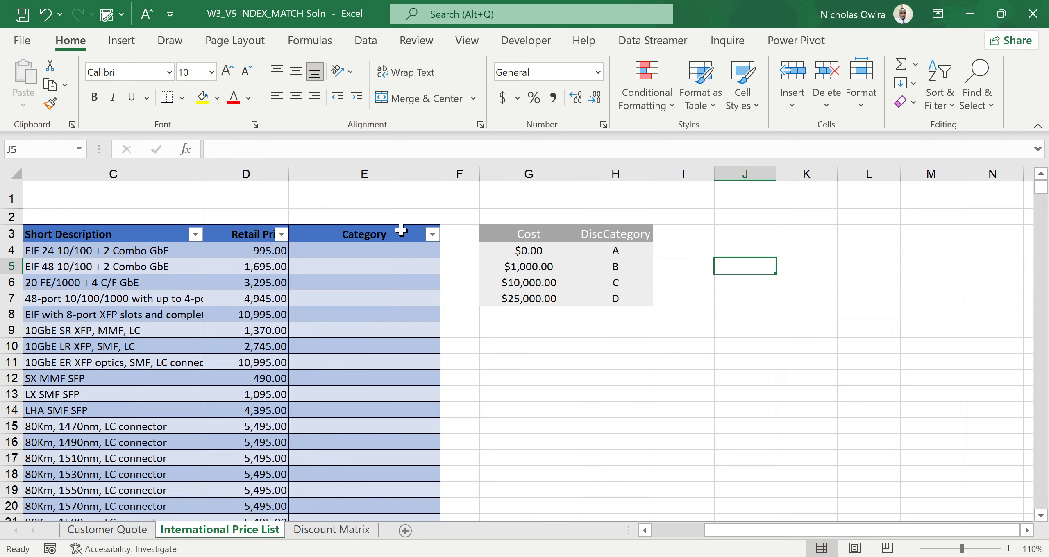
pyautogui.click(392, 251)
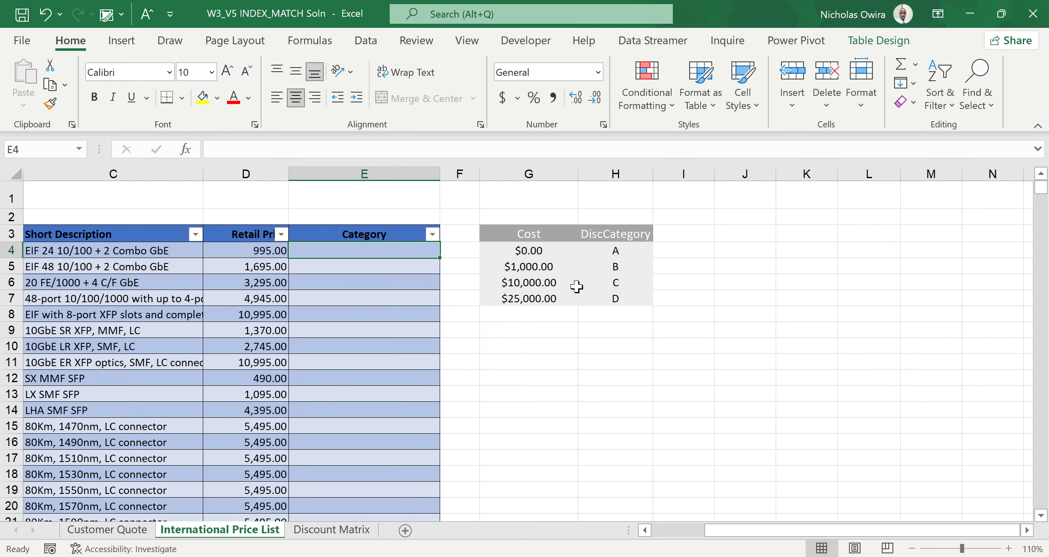
pyautogui.click(541, 255)
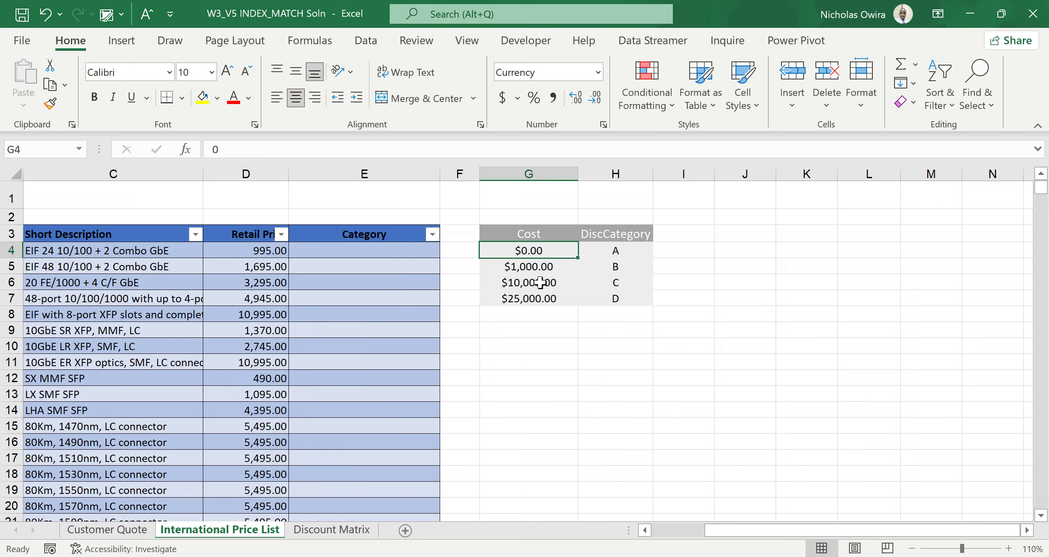
pyautogui.click(602, 282)
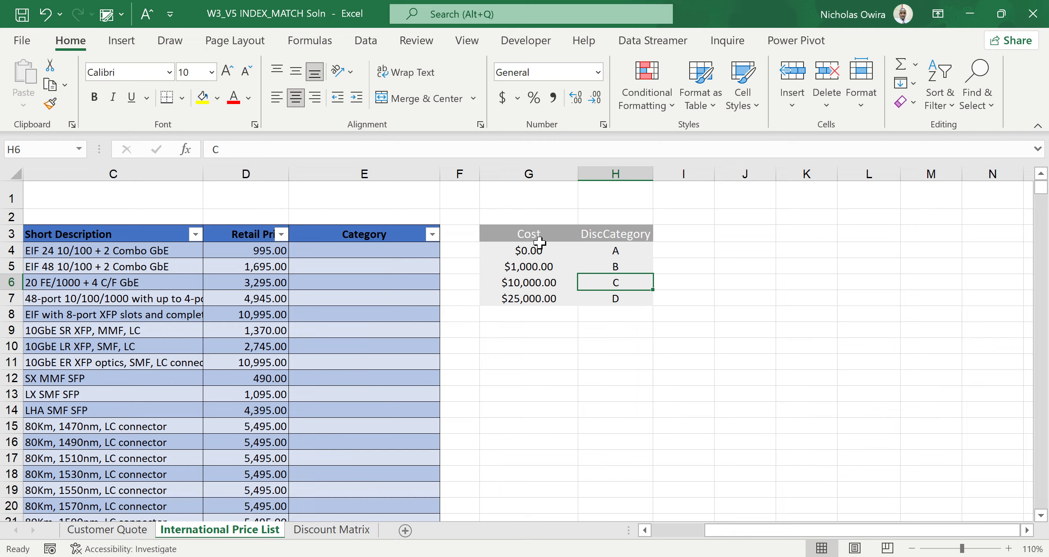
# Begin a VLOOKUP formula in cell E4 of the Category column, using the row's Retail Price as the lookup value.
pyautogui.click(371, 251)
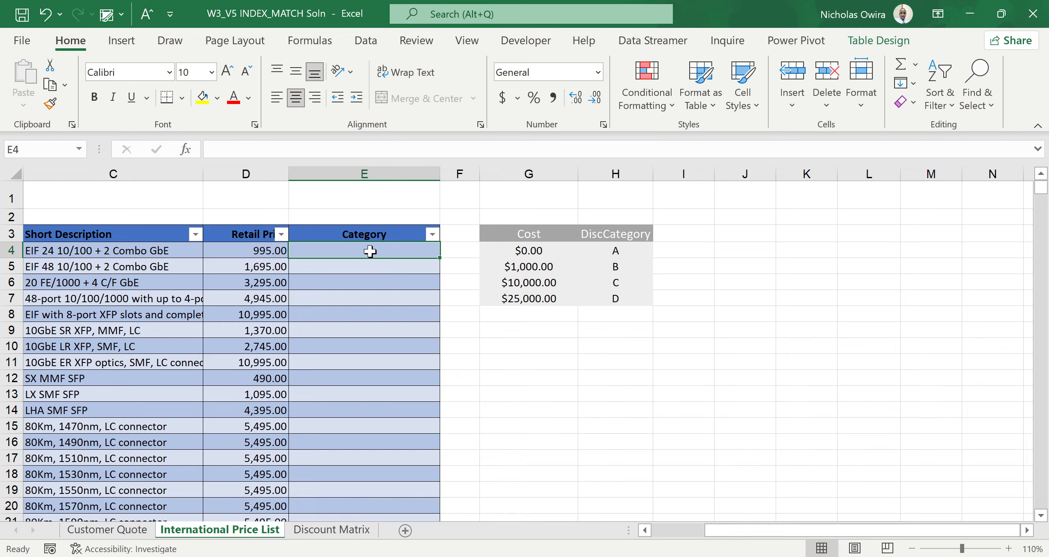
pyautogui.write('=')
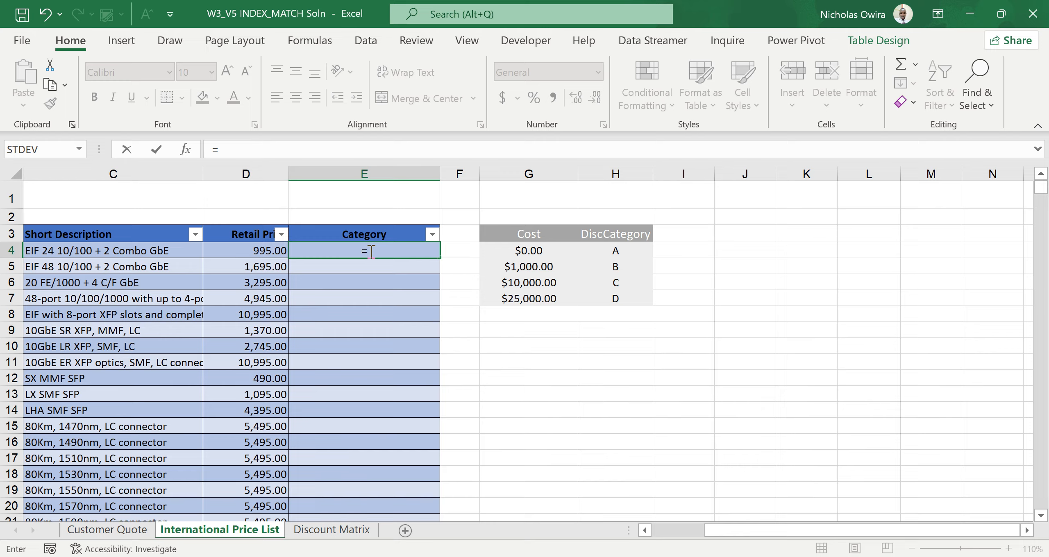
pyautogui.write('V')
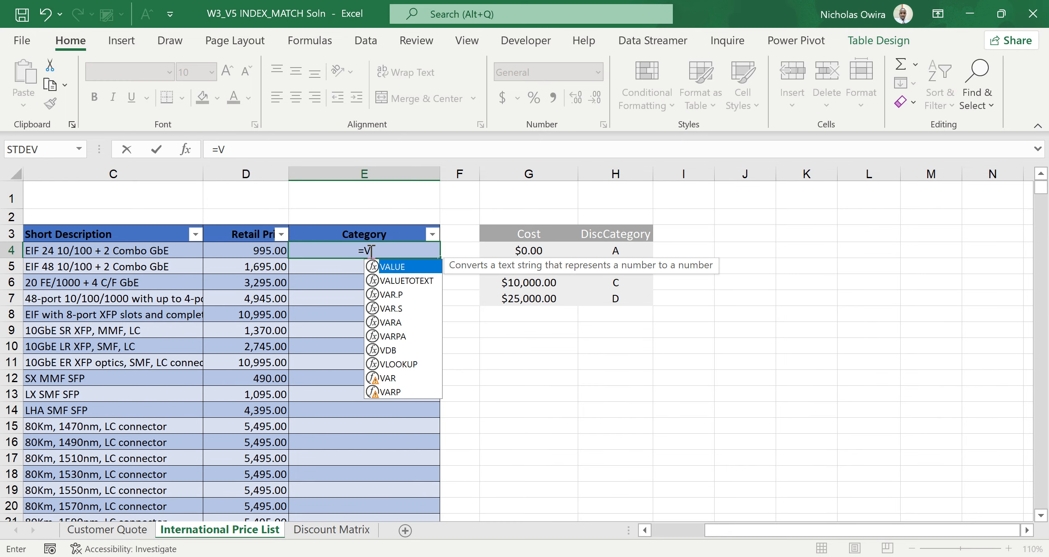
pyautogui.write('L')
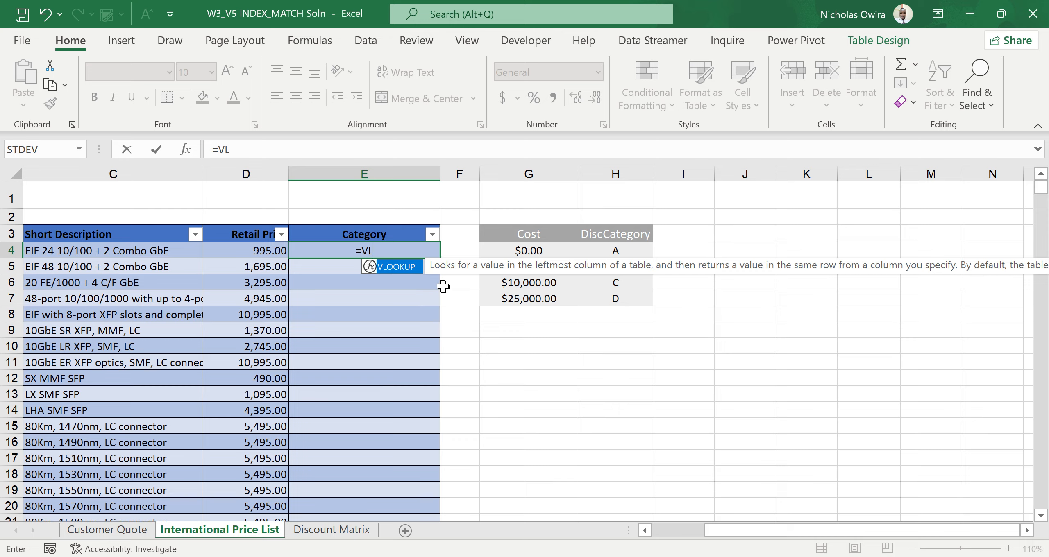
pyautogui.doubleClick(406, 267)
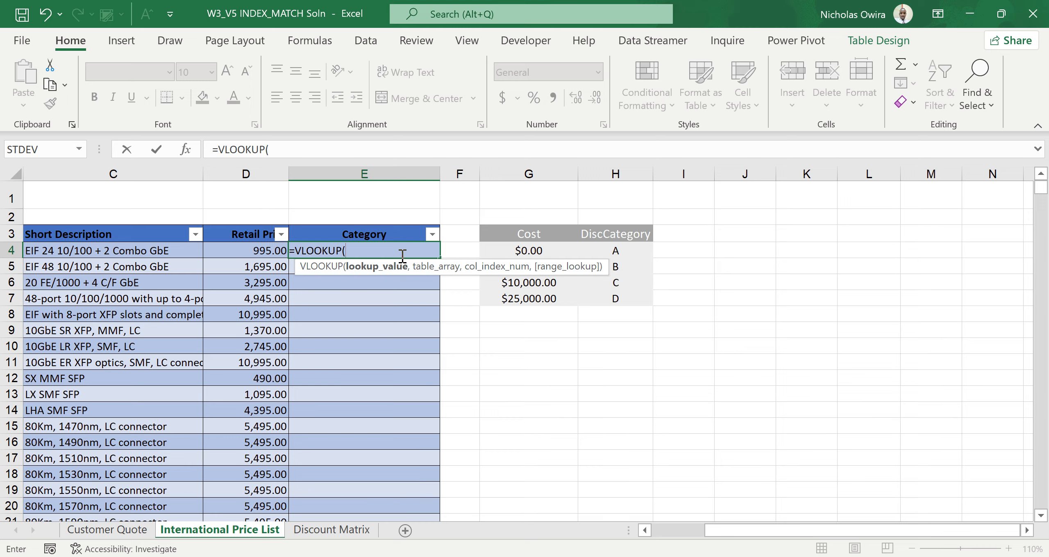
pyautogui.click(265, 249)
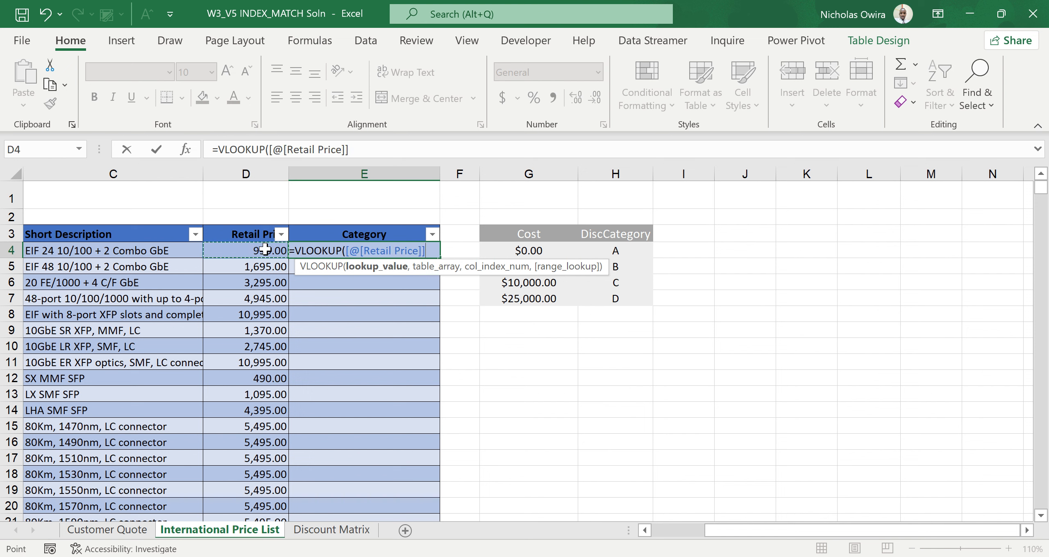
pyautogui.write(',')
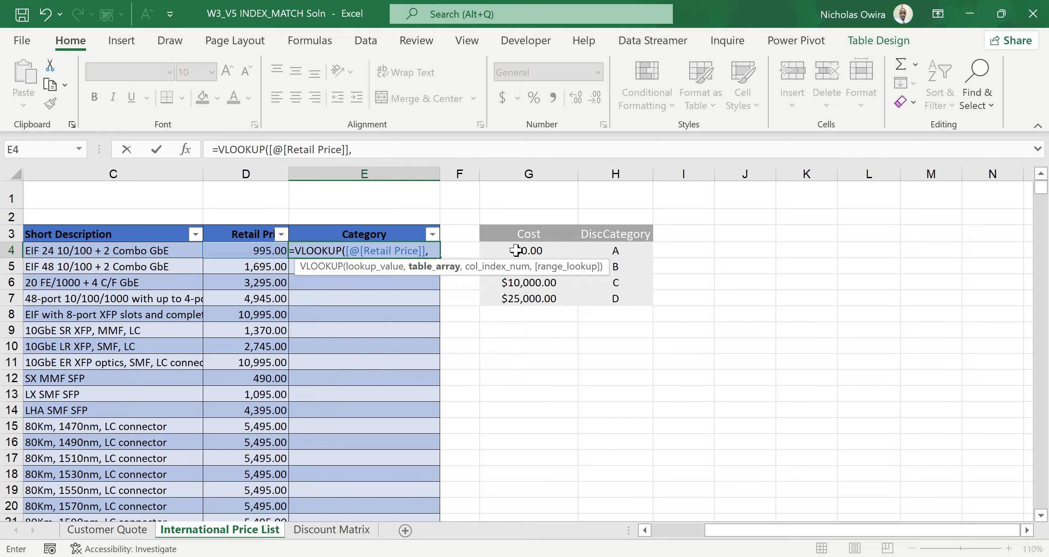
# Complete the VLOOKUP in E4 with the absolute table range $G$4:$H$7, column index 2 and TRUE for approximate match.
pyautogui.moveTo(516, 251); pyautogui.dragTo(593, 298)
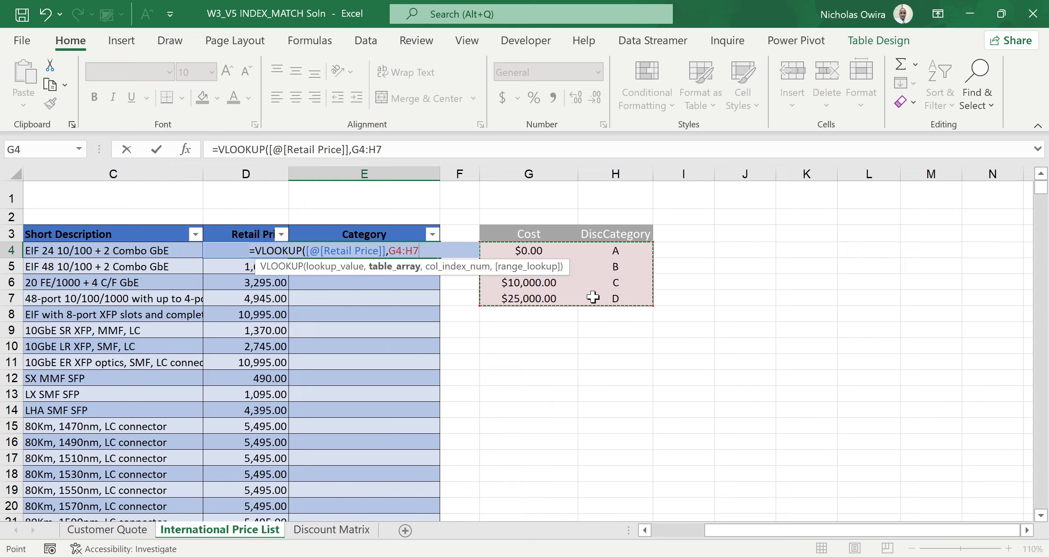
pyautogui.press('F4')
pyautogui.write(',2')
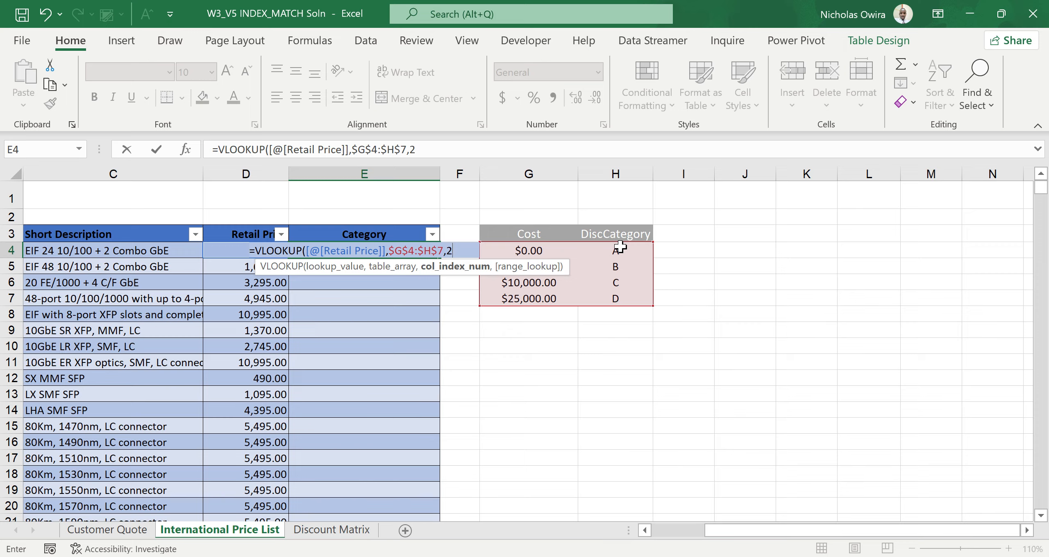
pyautogui.write(',')
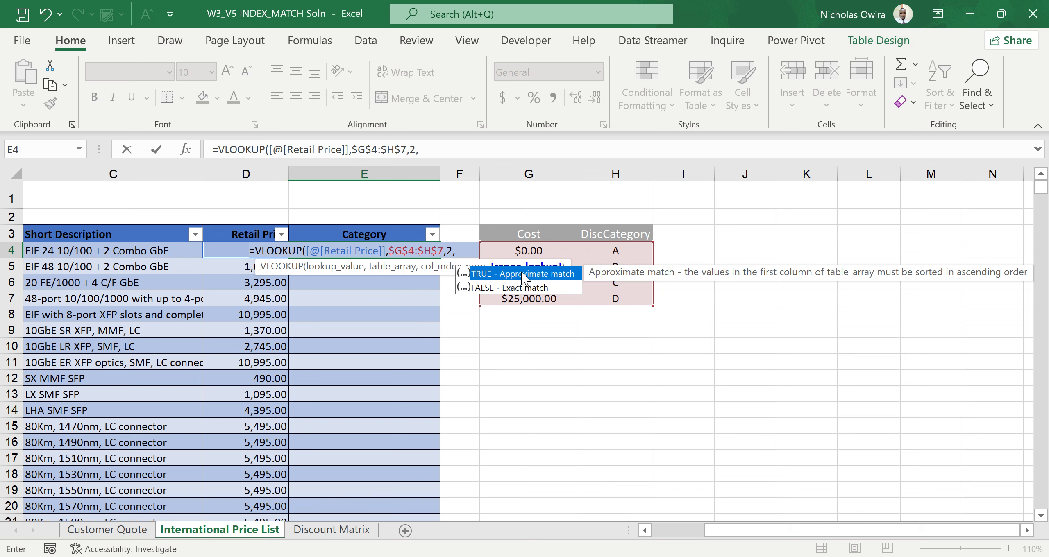
pyautogui.doubleClick(525, 274)
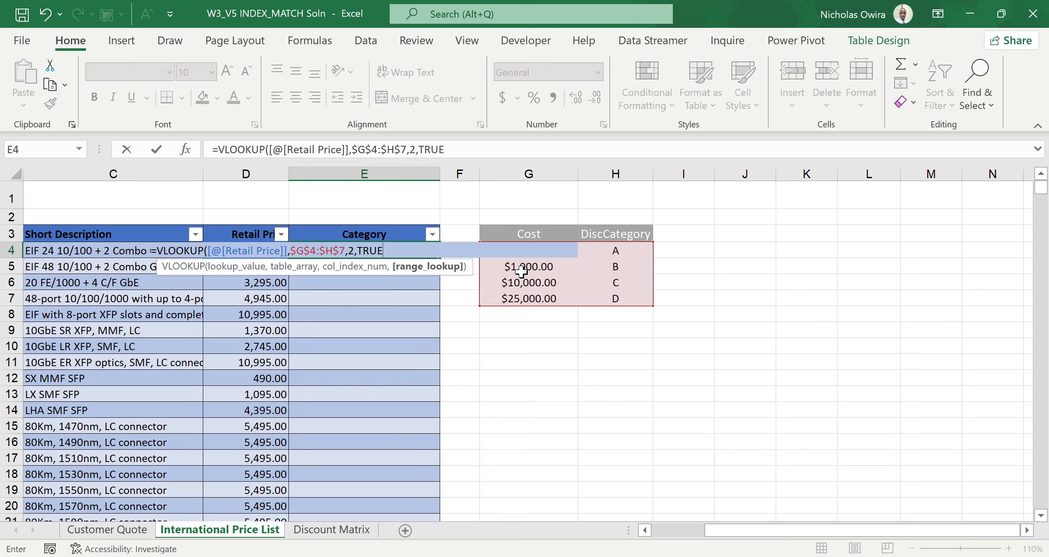
pyautogui.write(')')
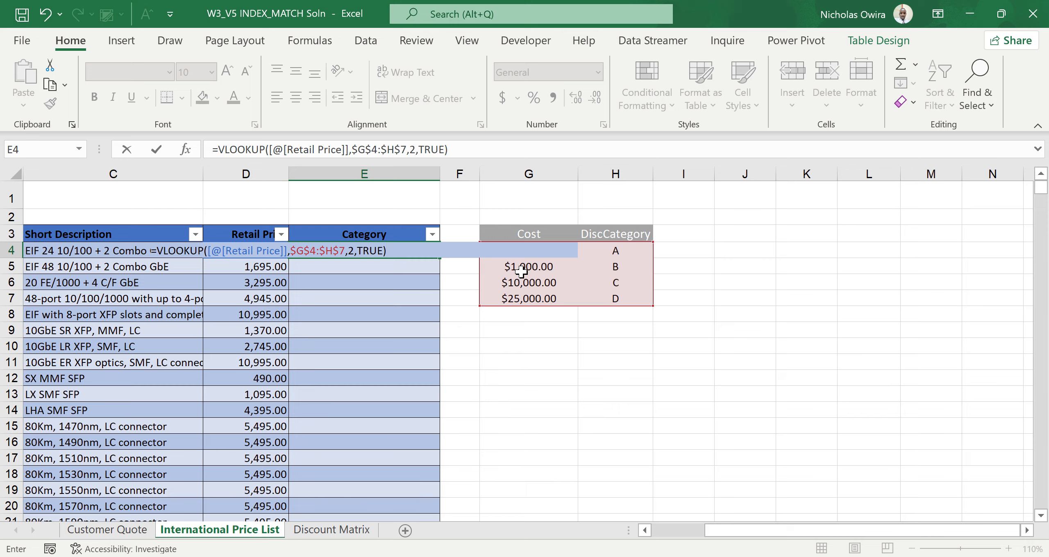
pyautogui.press('Return')
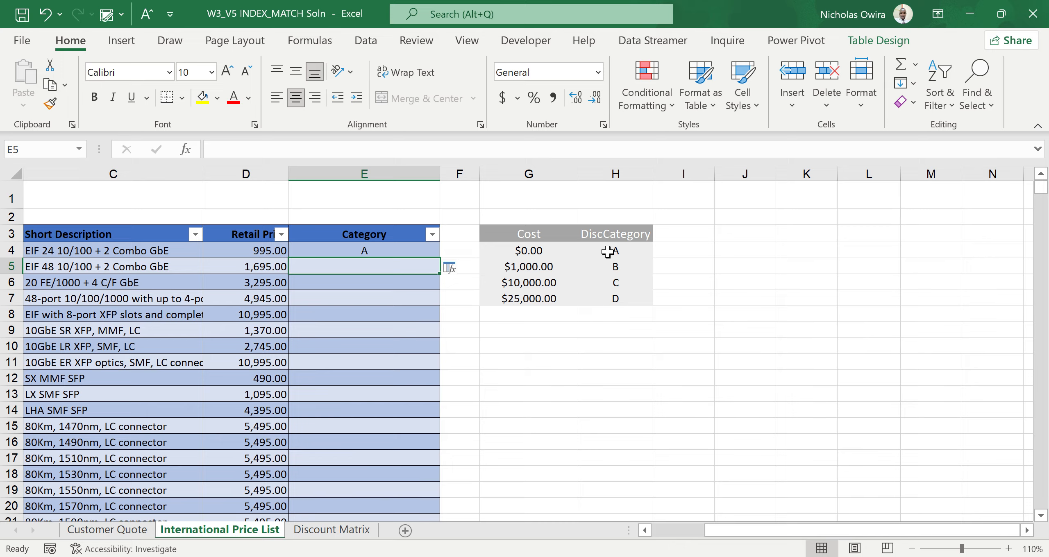
# Fill the VLOOKUP formula from E4 down the whole Category column and check row 5 against its retail price.
pyautogui.click(415, 249)
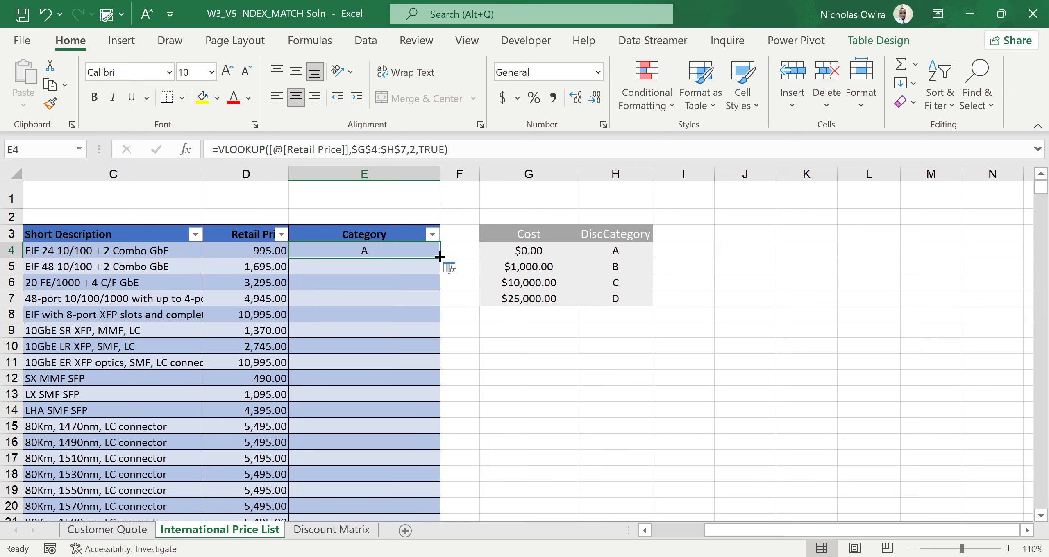
pyautogui.doubleClick(440, 257)
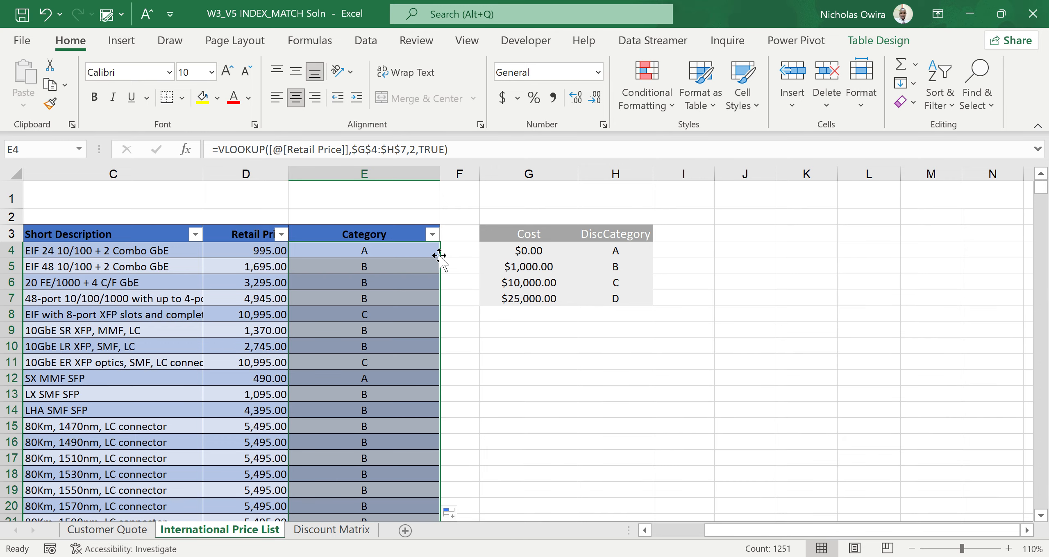
pyautogui.click(455, 272)
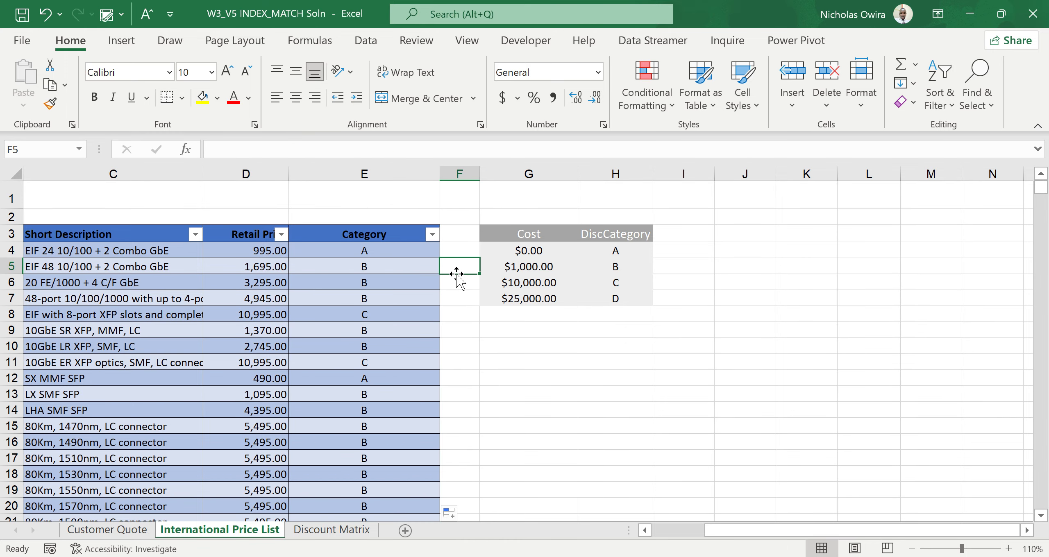
pyautogui.click(379, 268)
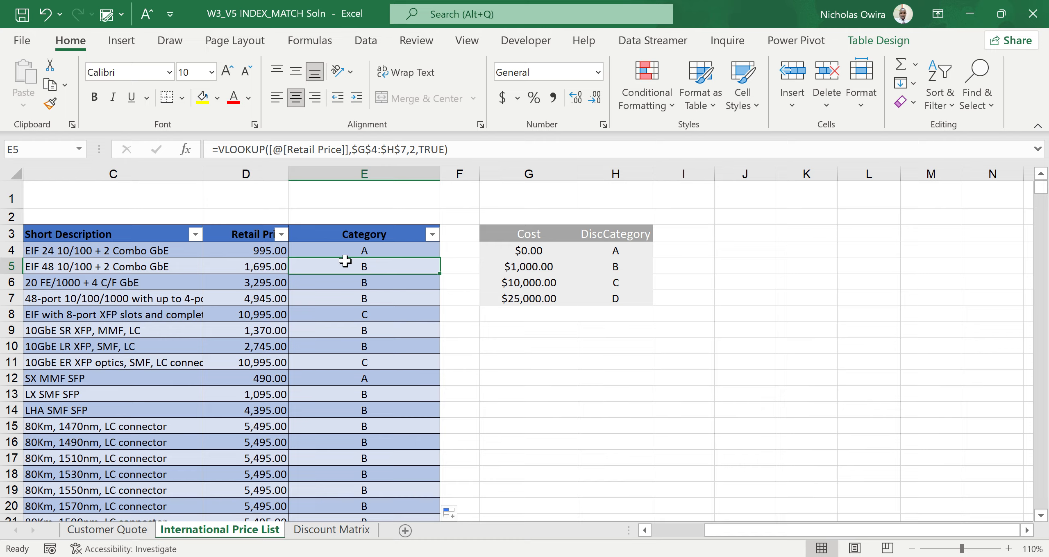
pyautogui.click(260, 269)
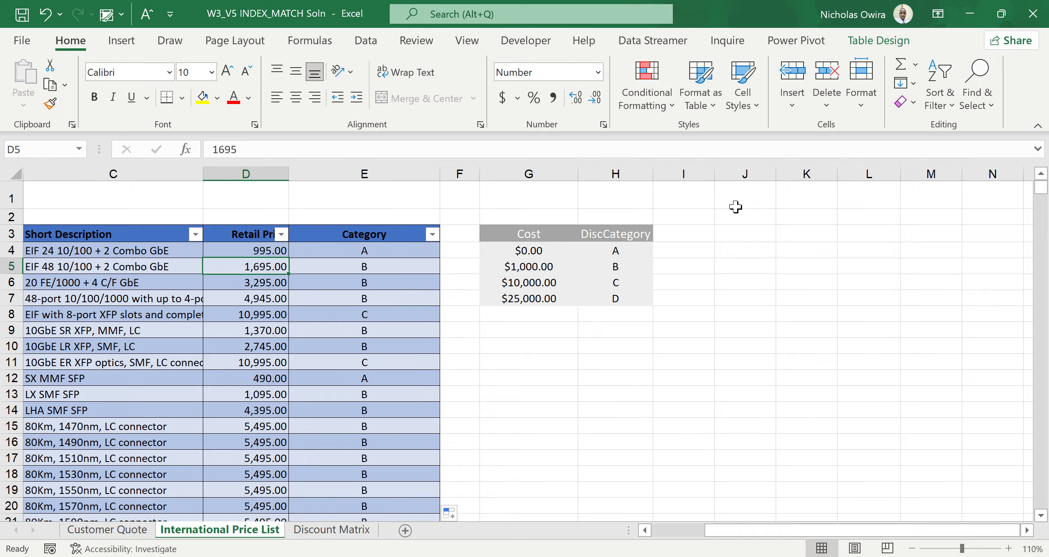
pyautogui.click(747, 236)
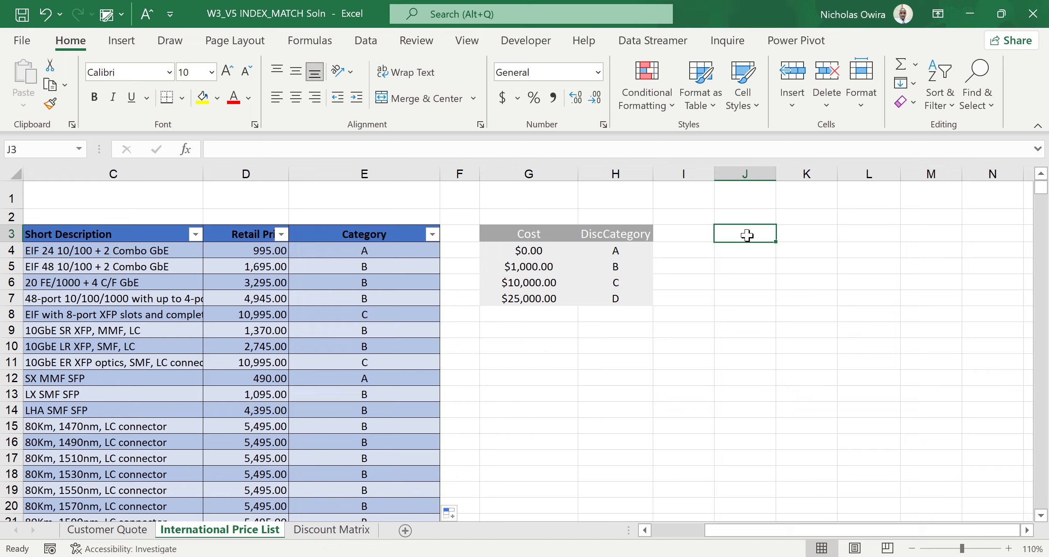
pyautogui.write('=')
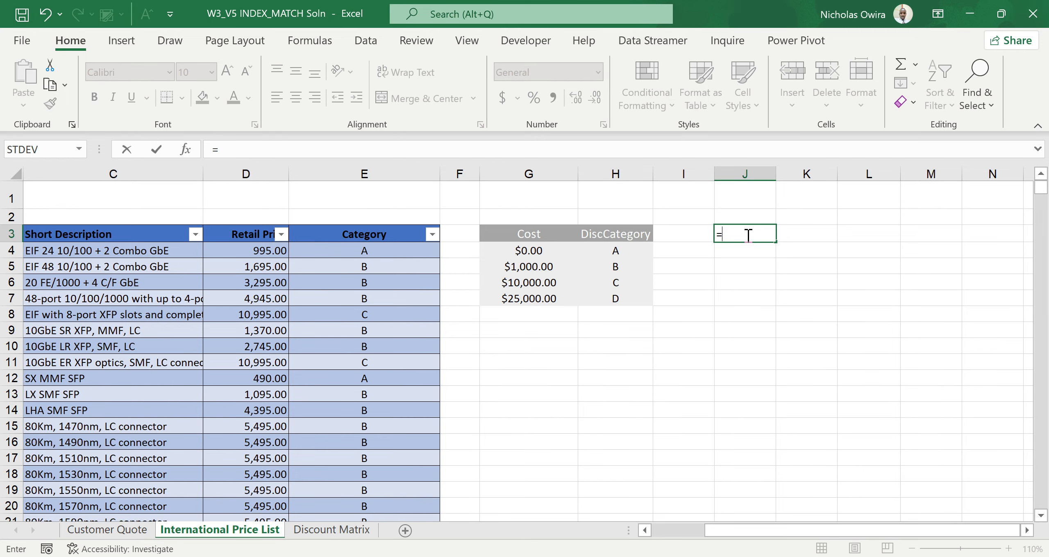
pyautogui.write('MA')
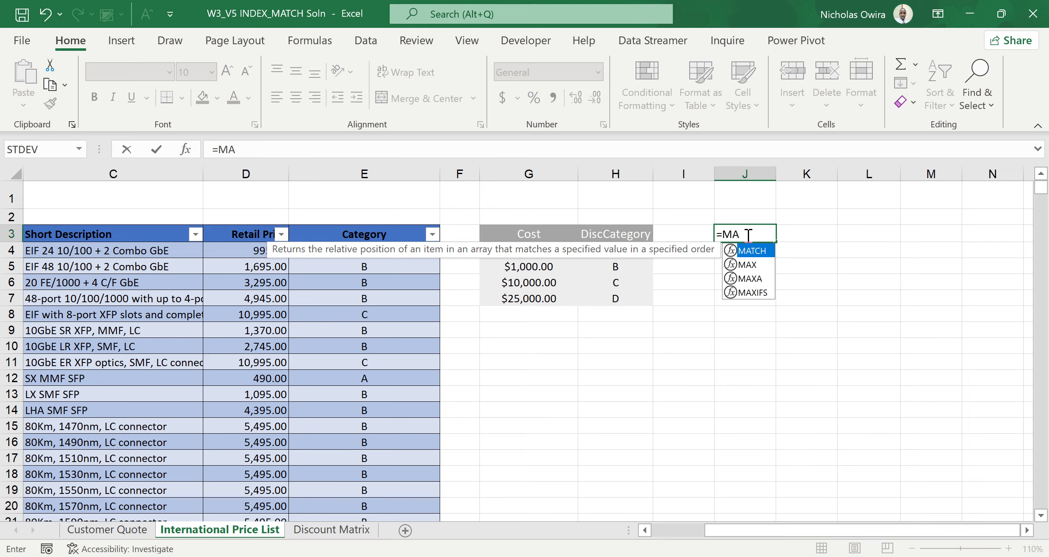
pyautogui.write('TC')
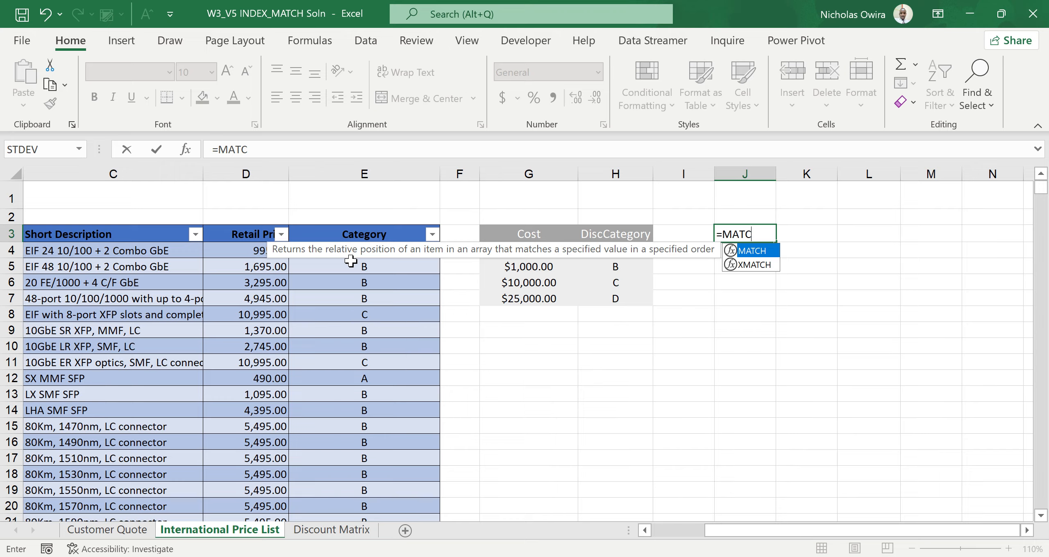
pyautogui.press('BackSpace')
pyautogui.press('BackSpace')
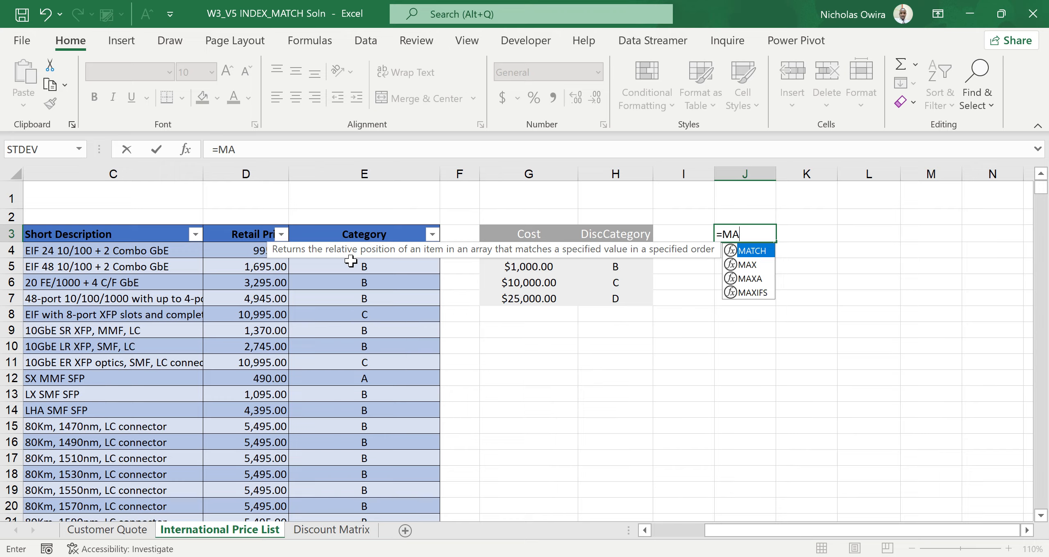
pyautogui.press('Escape')
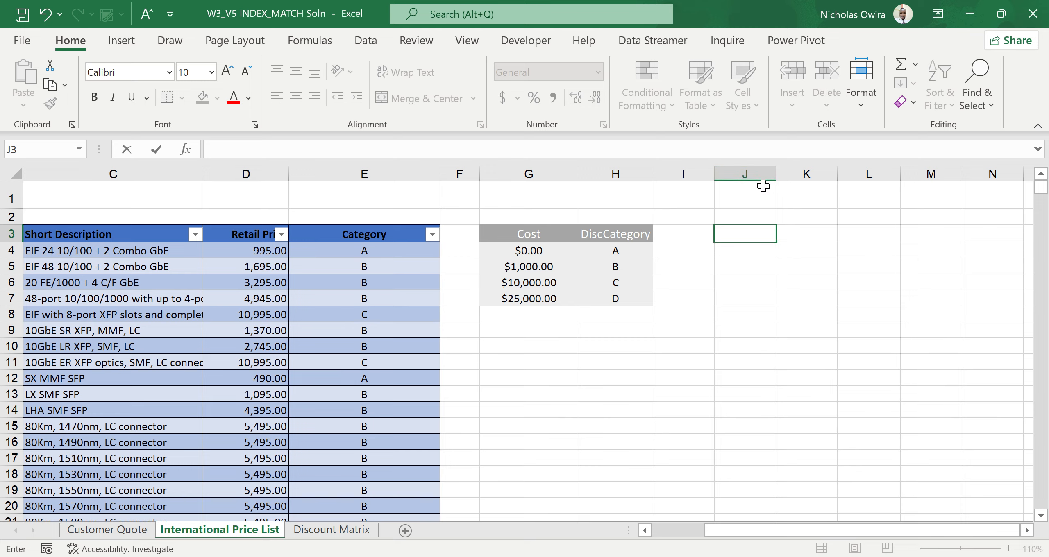
# Enter C in cell J1 as a lookup value and select cell J3.
pyautogui.click(754, 196)
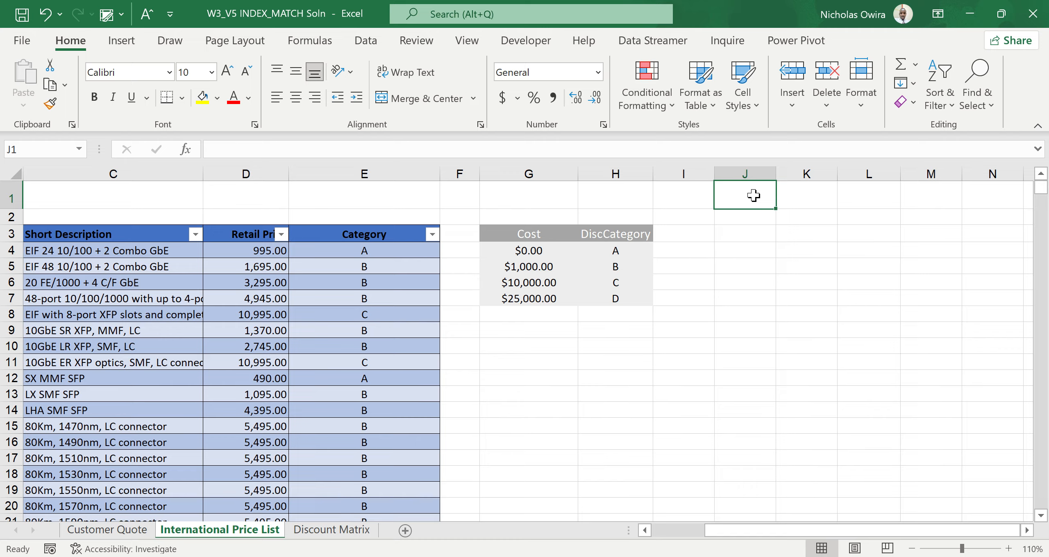
pyautogui.write('C')
pyautogui.click(732, 236)
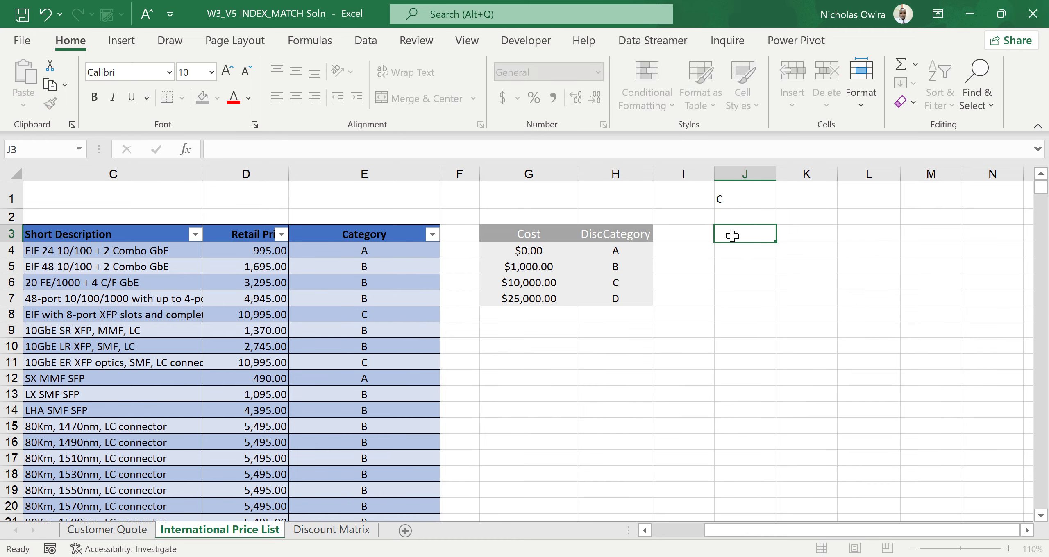
# Enter a MATCH formula in cell J3 that looks up J1 in the absolute range $G$4:$H$7 with match type 0 for exact match.
pyautogui.write('=')
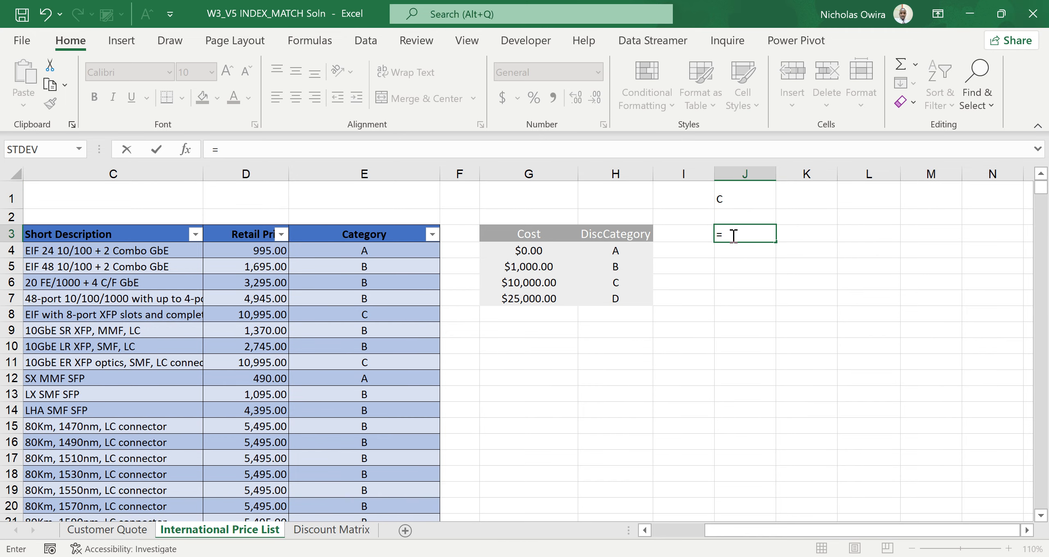
pyautogui.write('MATCH')
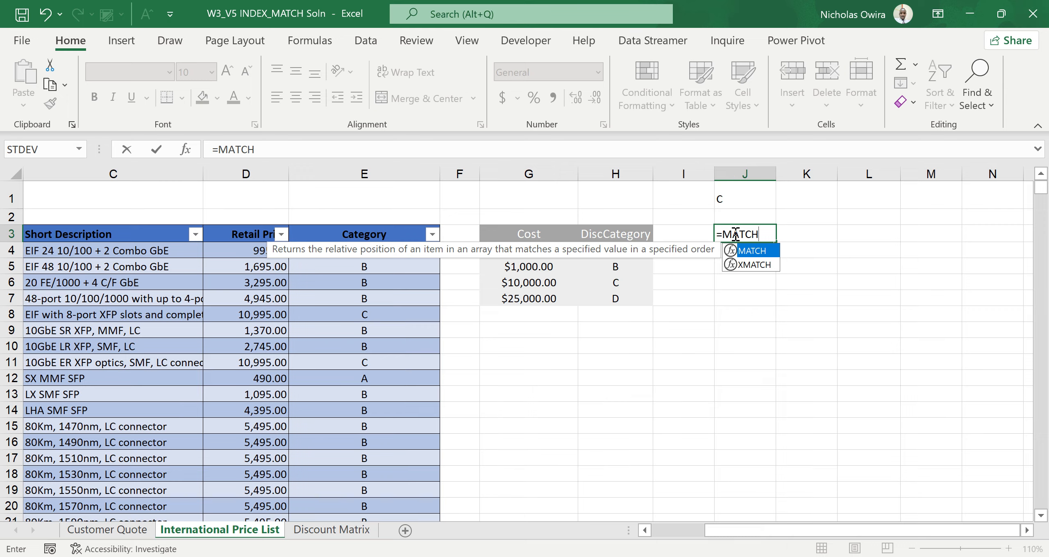
pyautogui.doubleClick(756, 253)
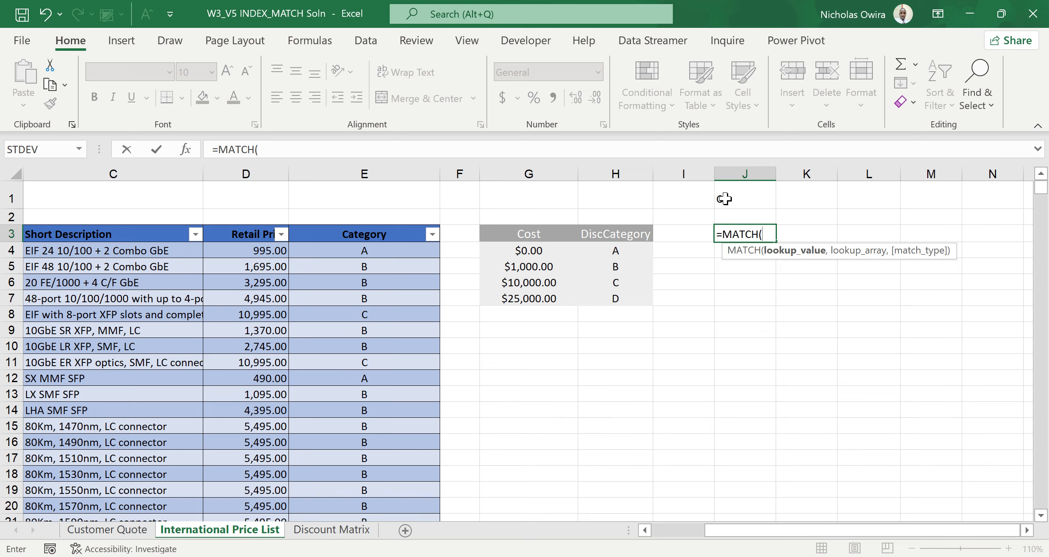
pyautogui.click(725, 198)
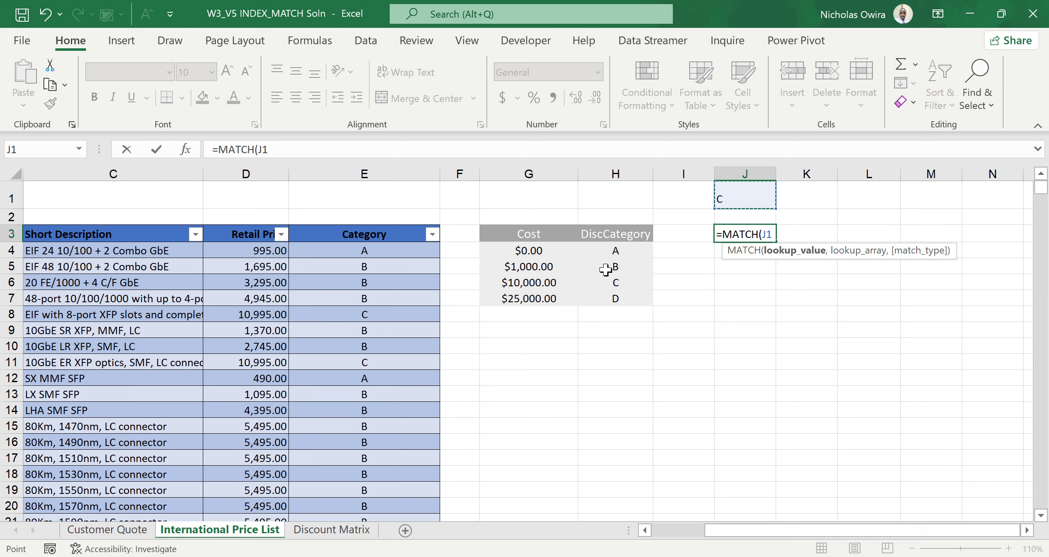
pyautogui.write(',')
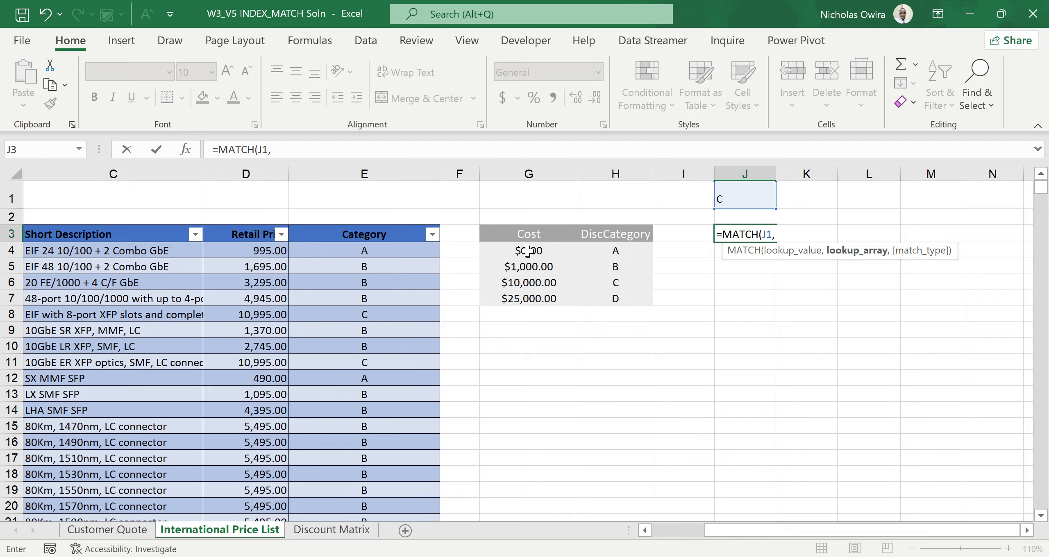
pyautogui.moveTo(528, 251); pyautogui.dragTo(614, 300)
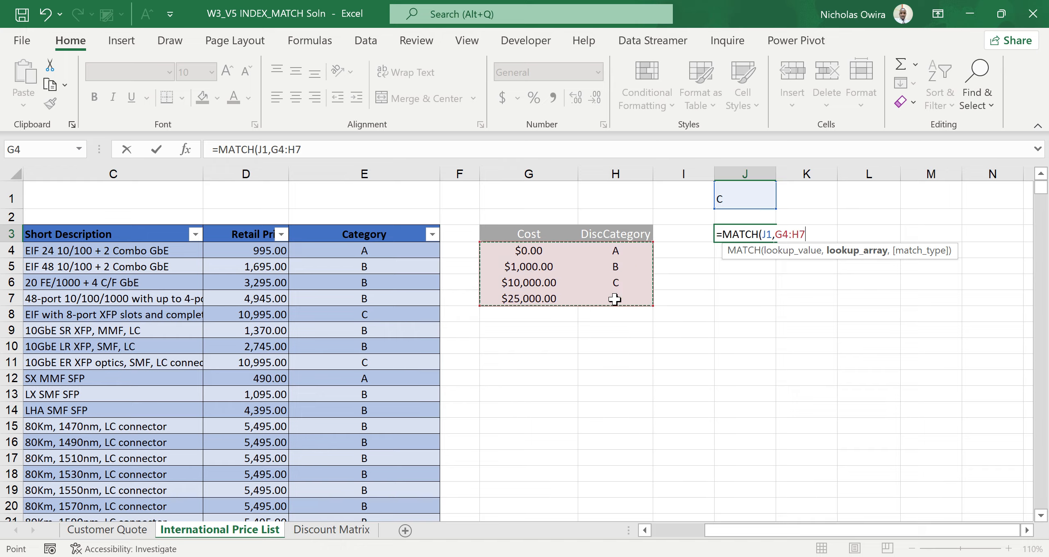
pyautogui.press('F4')
pyautogui.write(',')
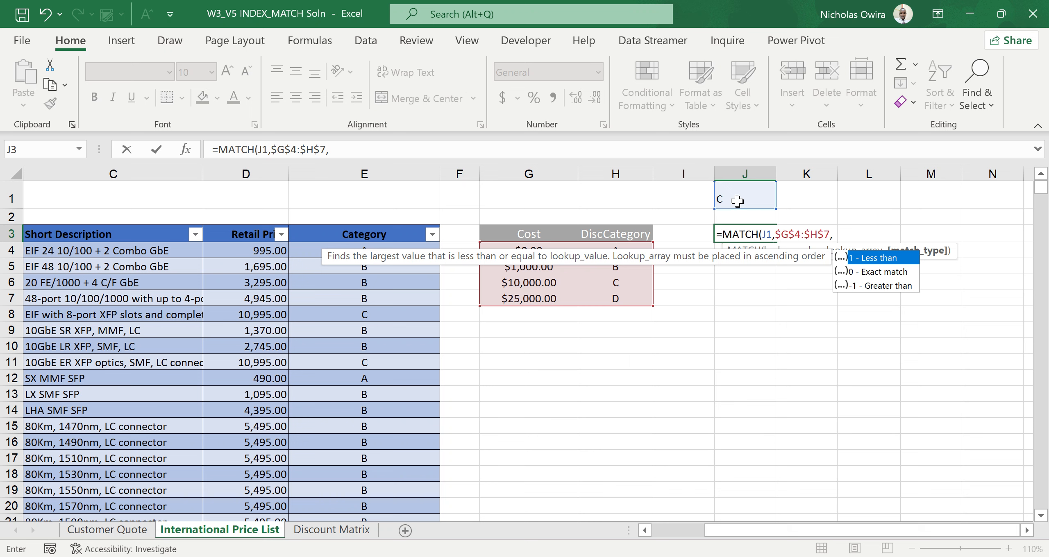
pyautogui.doubleClick(876, 272)
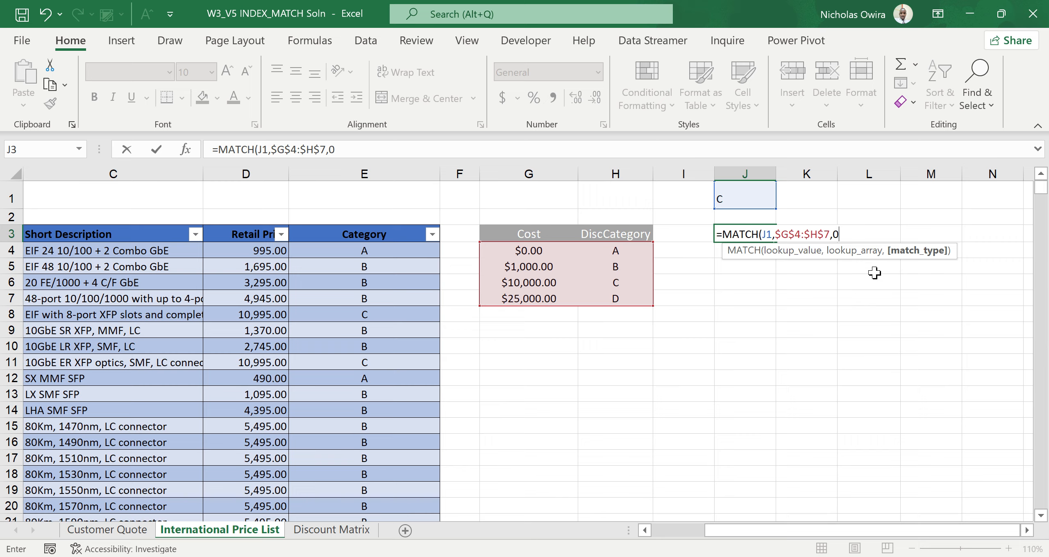
pyautogui.write(')')
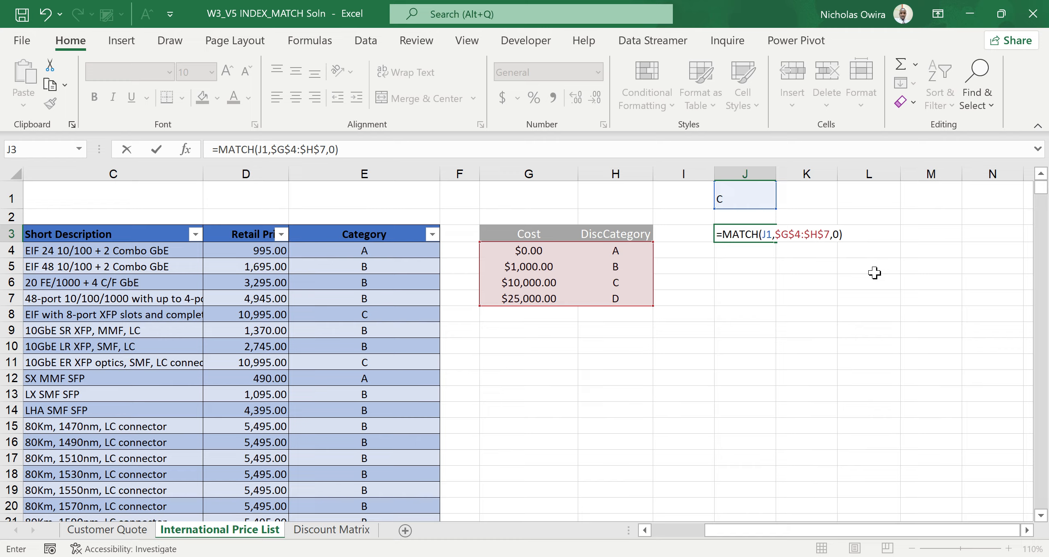
pyautogui.press('Return')
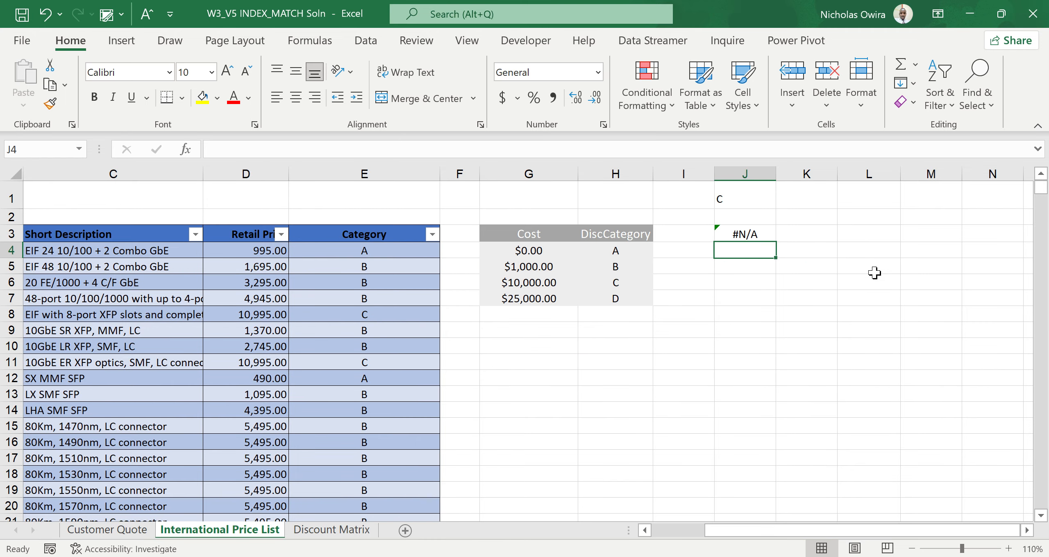
# Change the lookup array of the MATCH formula in J3 to the absolute DiscCategory range $H$4:$H$7.
pyautogui.doubleClick(761, 237)
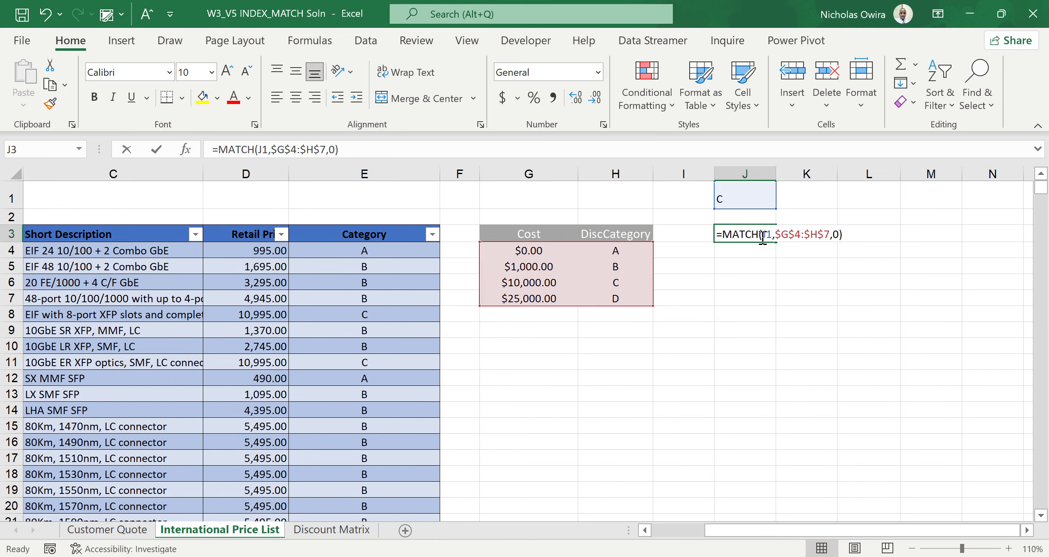
pyautogui.click(829, 234)
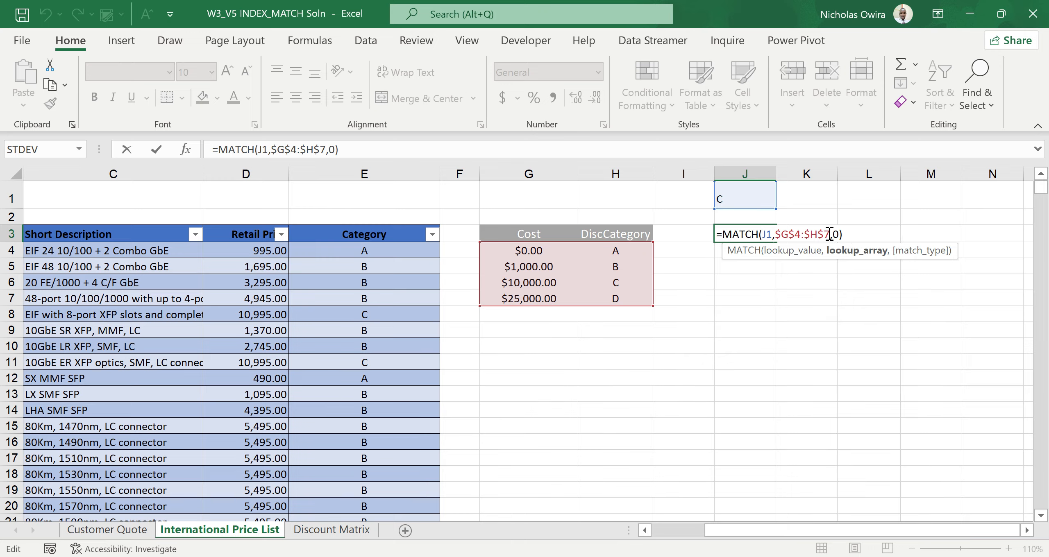
pyautogui.press('BackSpace')
pyautogui.press('BackSpace')
pyautogui.press('BackSpace')
pyautogui.press('BackSpace')
pyautogui.press('BackSpace')
pyautogui.press('BackSpace')
pyautogui.press('BackSpace')
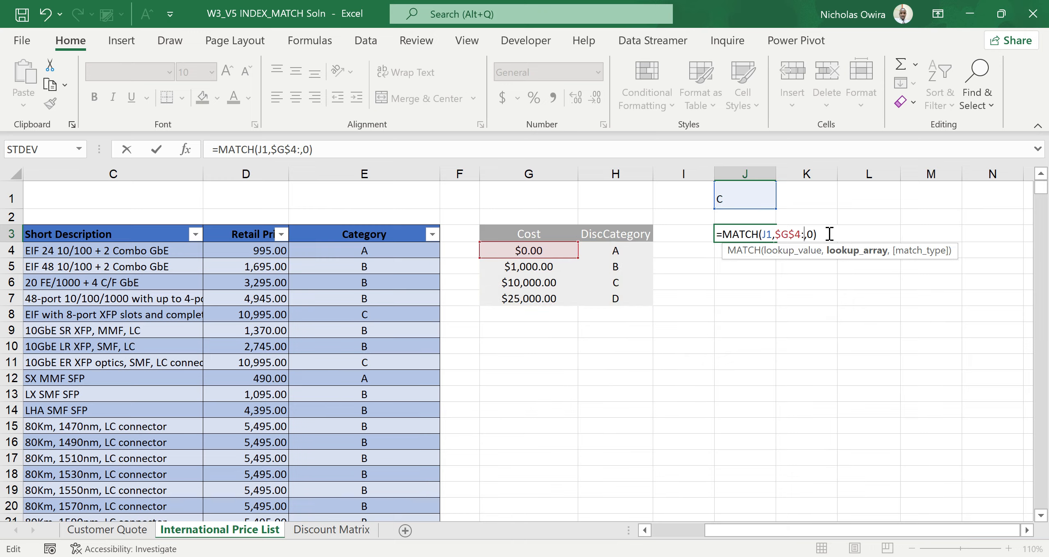
pyautogui.press('BackSpace')
pyautogui.press('BackSpace')
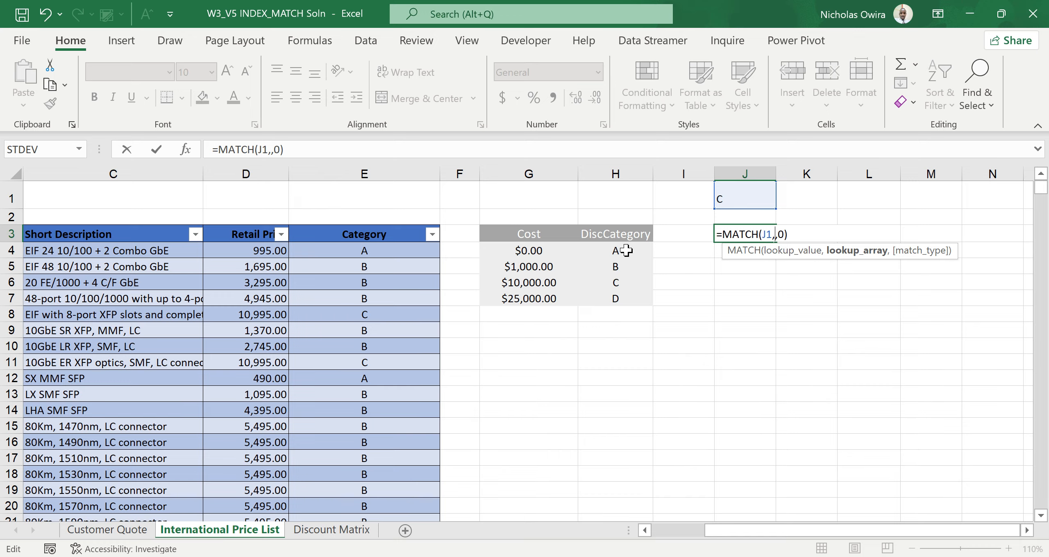
pyautogui.moveTo(626, 250); pyautogui.dragTo(623, 298)
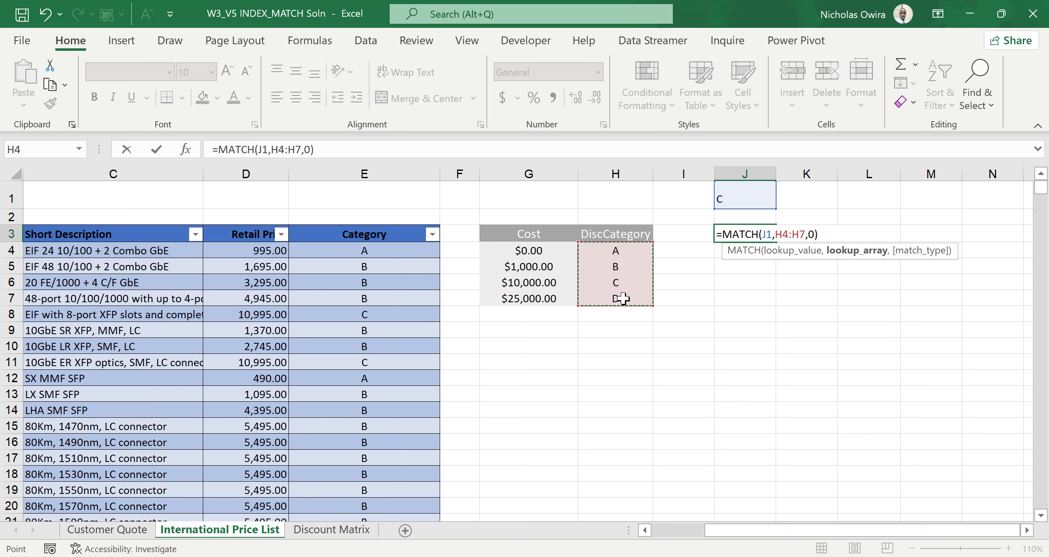
pyautogui.press('F4')
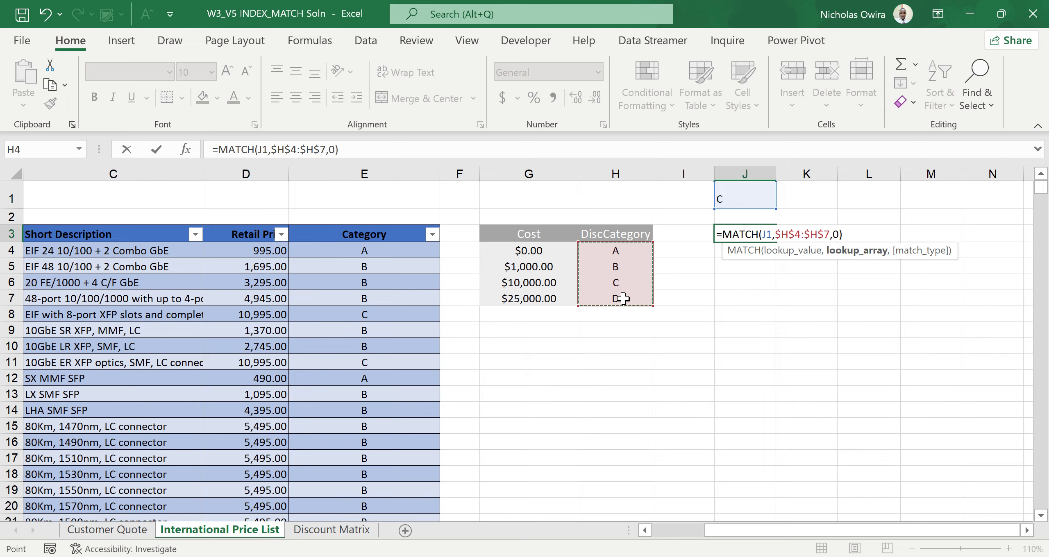
pyautogui.press('Return')
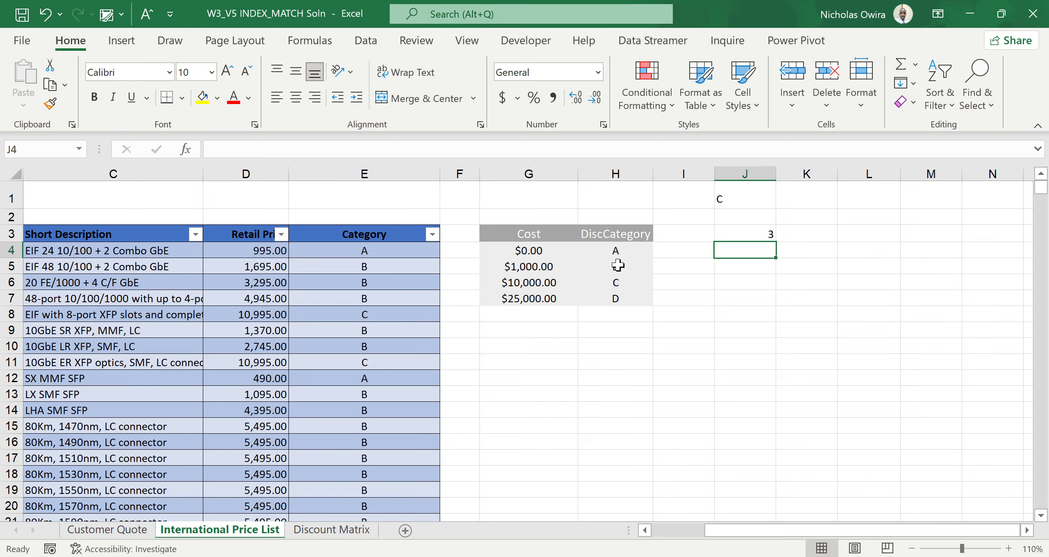
# Test the MATCH formula by entering A, B, D and C in turn as the lookup value in J1.
pyautogui.click(732, 204)
pyautogui.write('A')
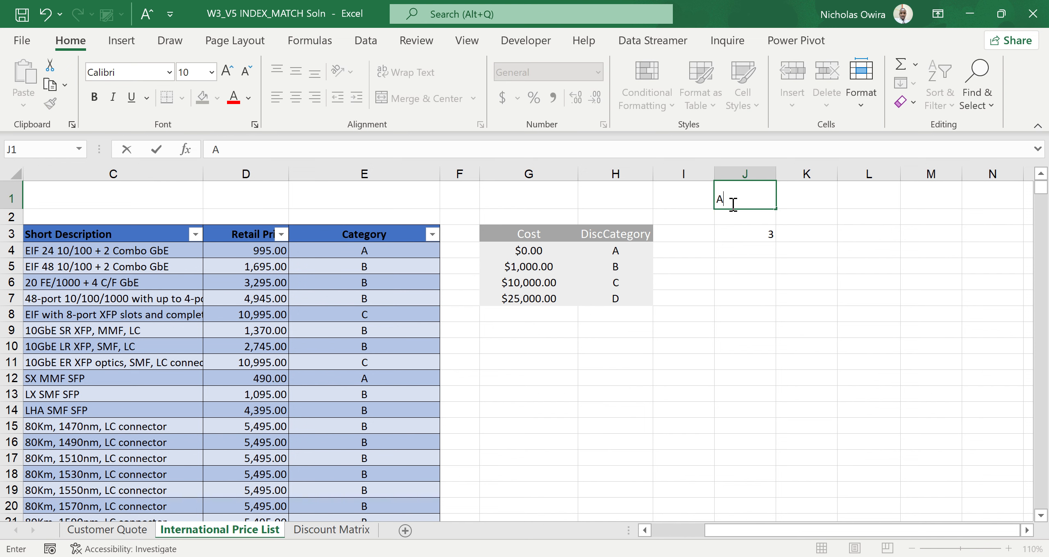
pyautogui.hotkey('ctrl', 'Return')
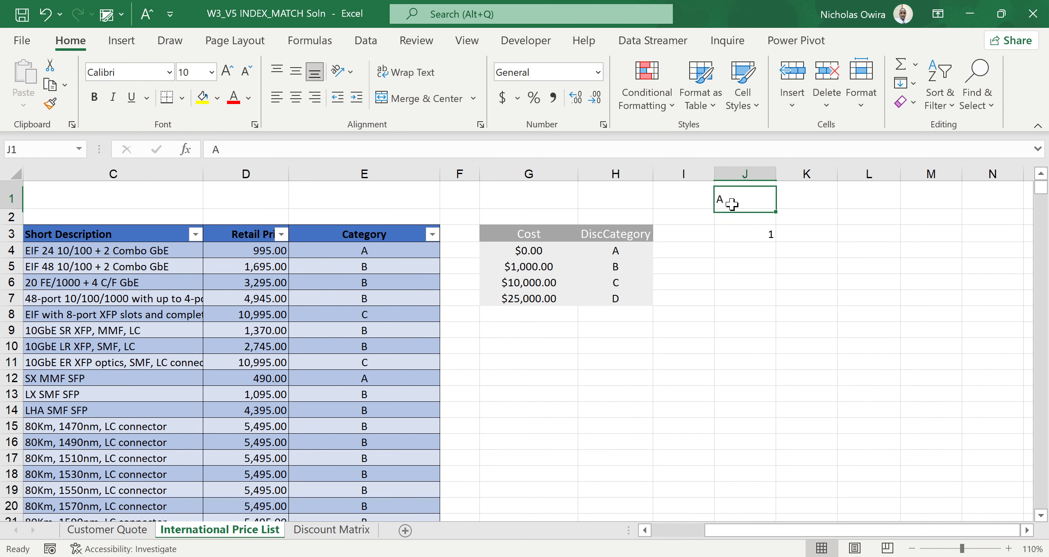
pyautogui.write('B')
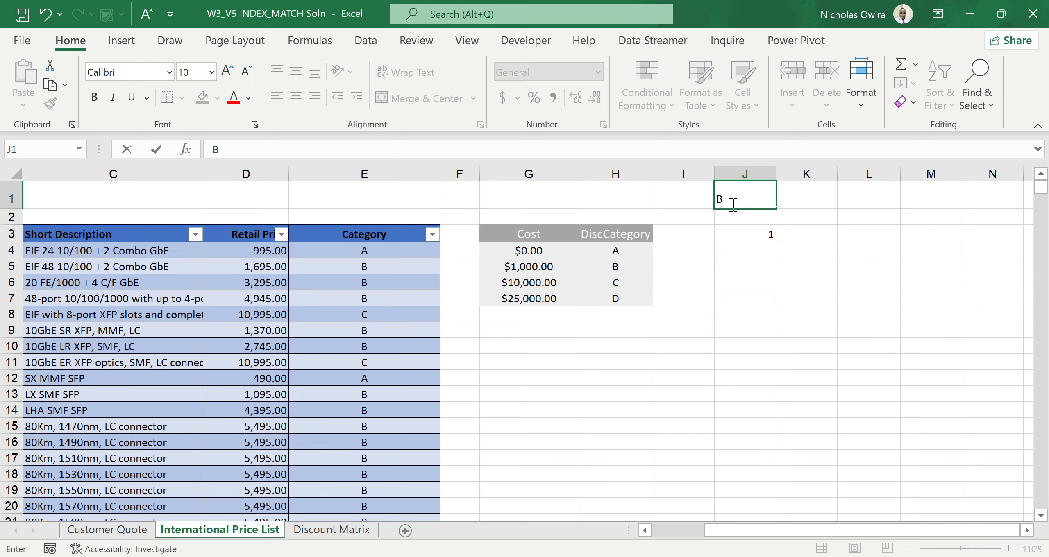
pyautogui.press('Return')
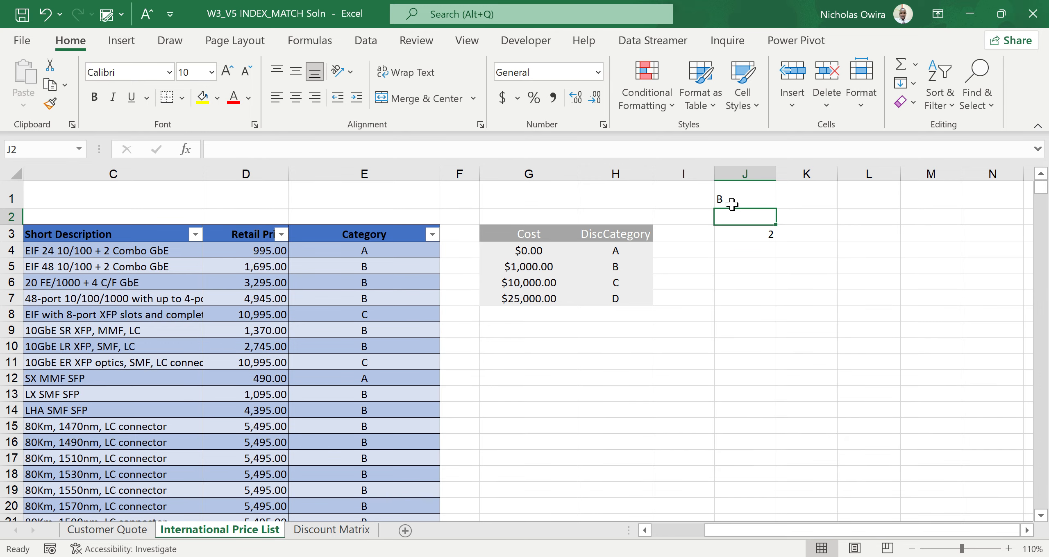
pyautogui.click(740, 193)
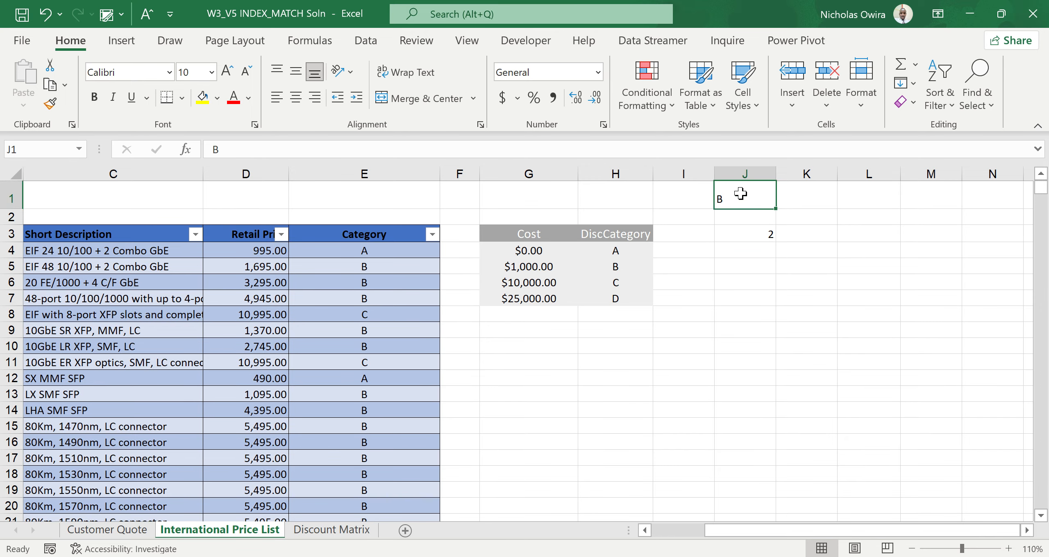
pyautogui.write('D')
pyautogui.press('Return')
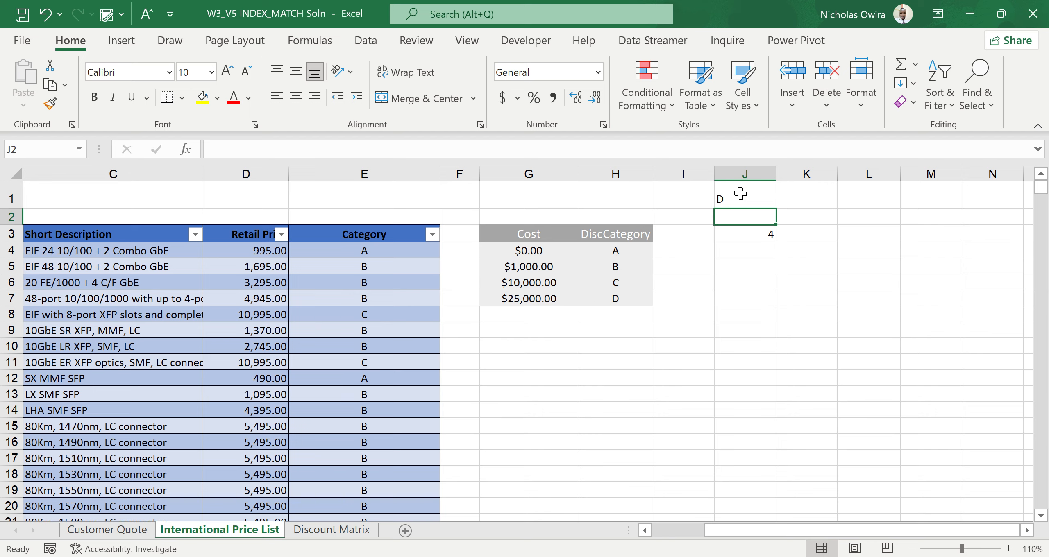
pyautogui.click(741, 193)
pyautogui.write('C')
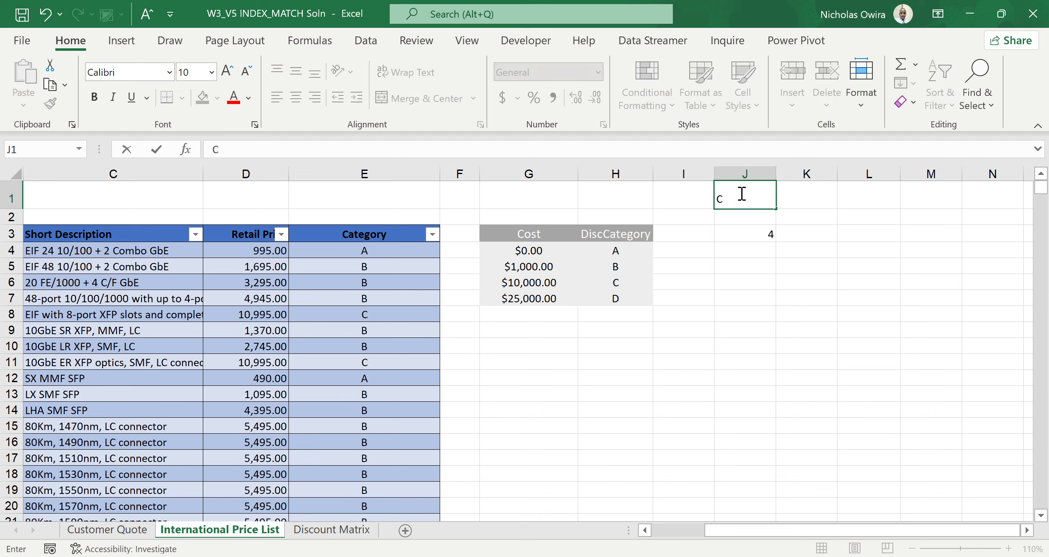
pyautogui.press('Return')
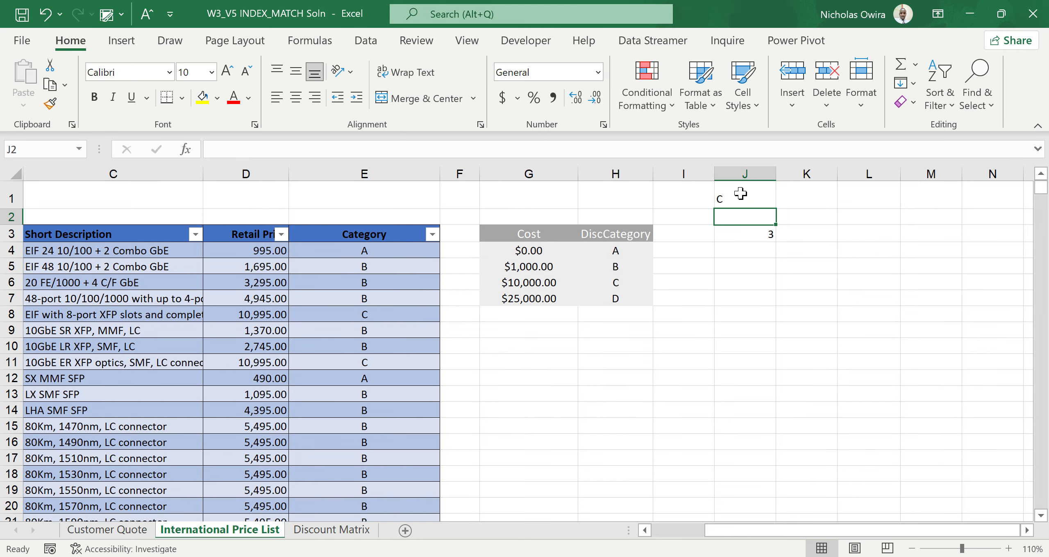
# Clear the Disc Cat value in C11 and the Cust Cat value in D11 on the Discount Matrix sheet.
pyautogui.click(332, 531)
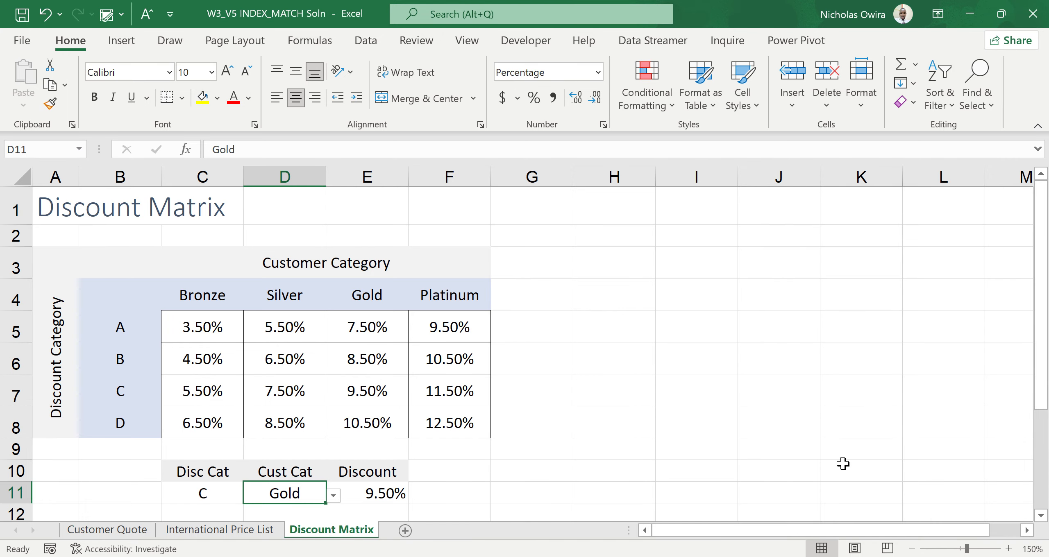
pyautogui.click(1041, 516)
pyautogui.click(1041, 515)
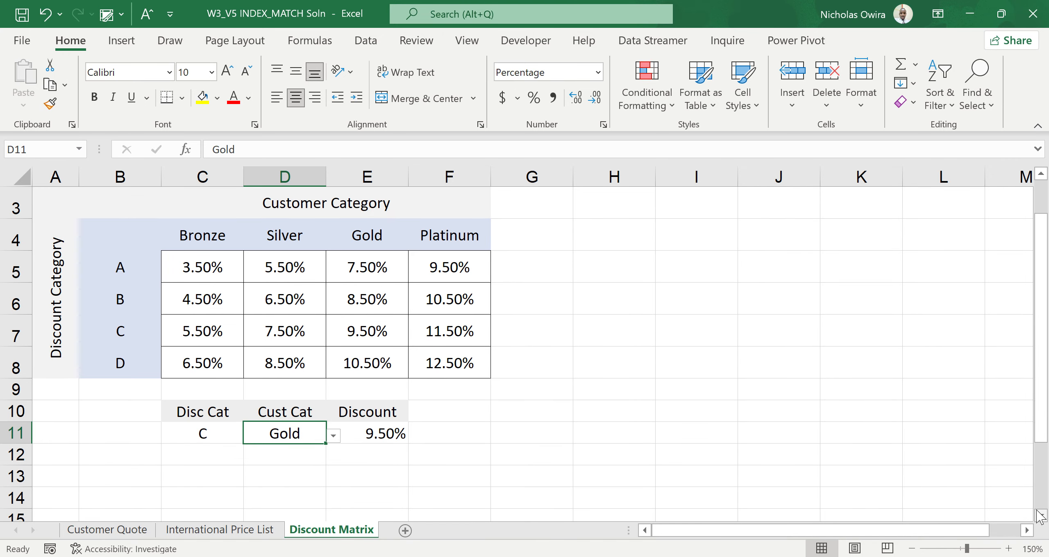
pyautogui.click(1041, 515)
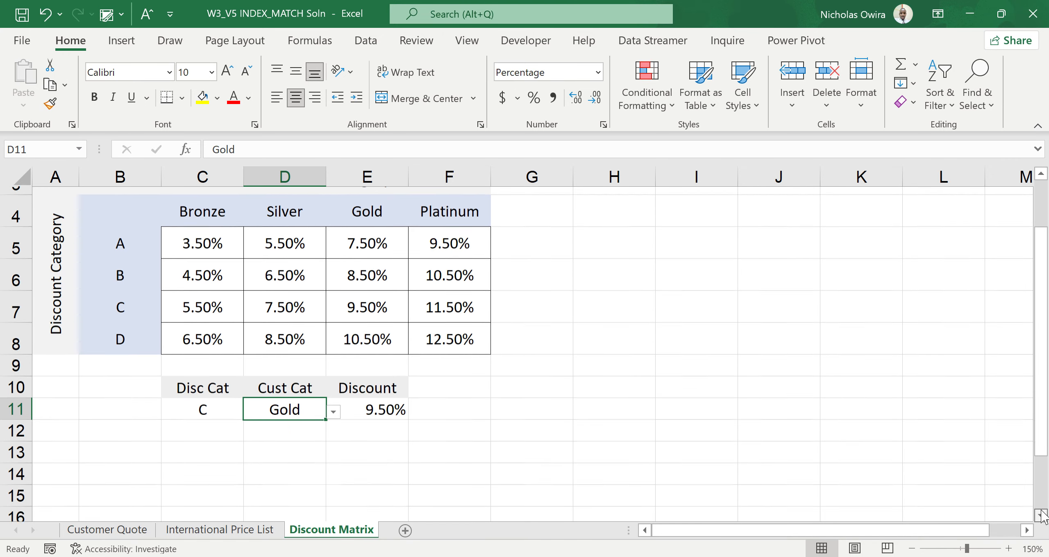
pyautogui.click(1041, 515)
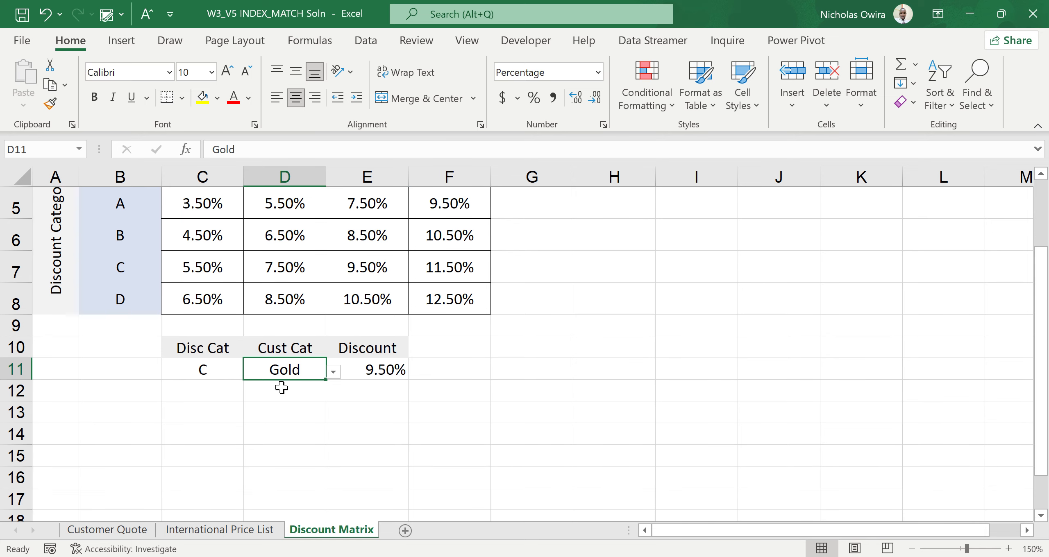
pyautogui.click(205, 371)
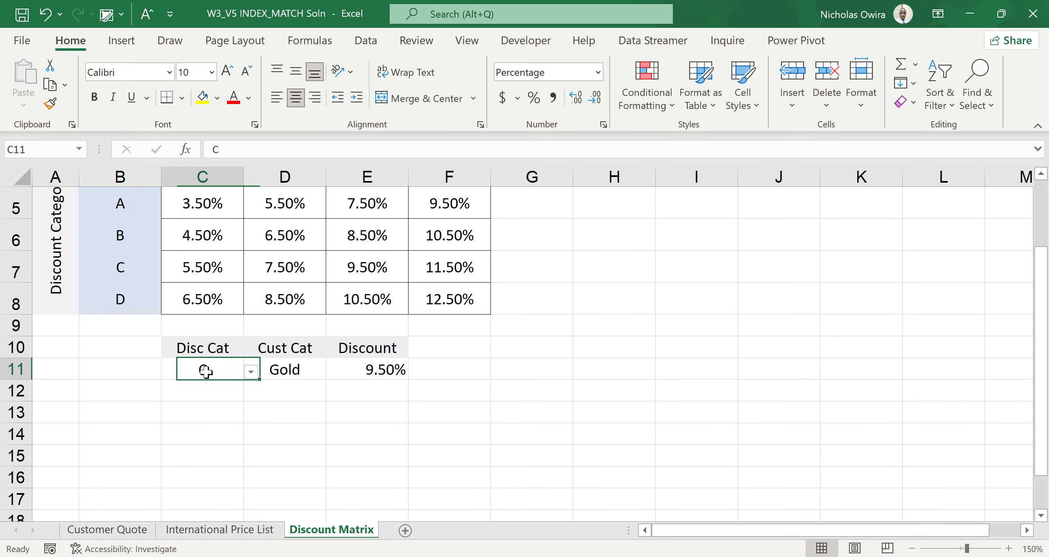
pyautogui.press('Delete')
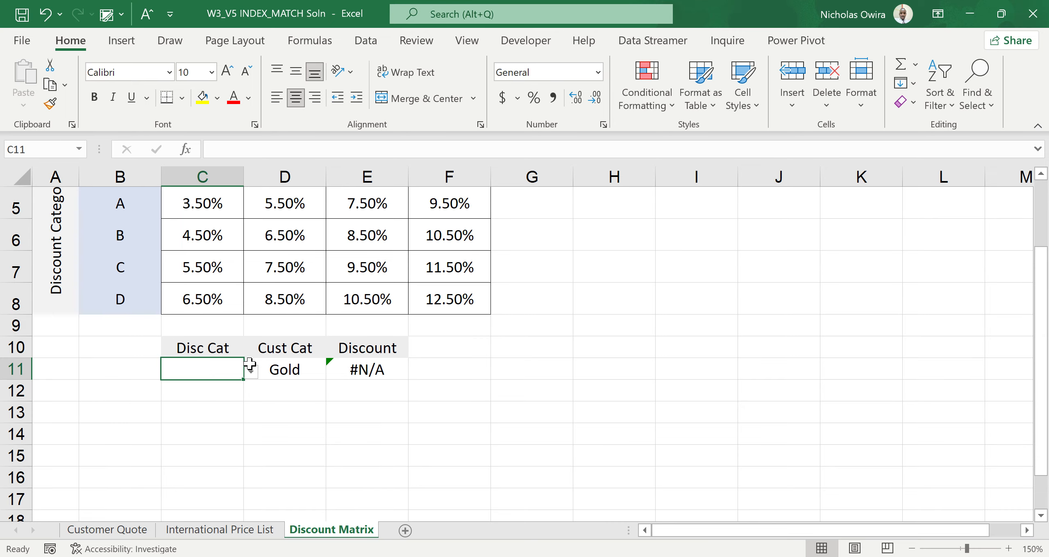
pyautogui.click(284, 369)
pyautogui.press('Delete')
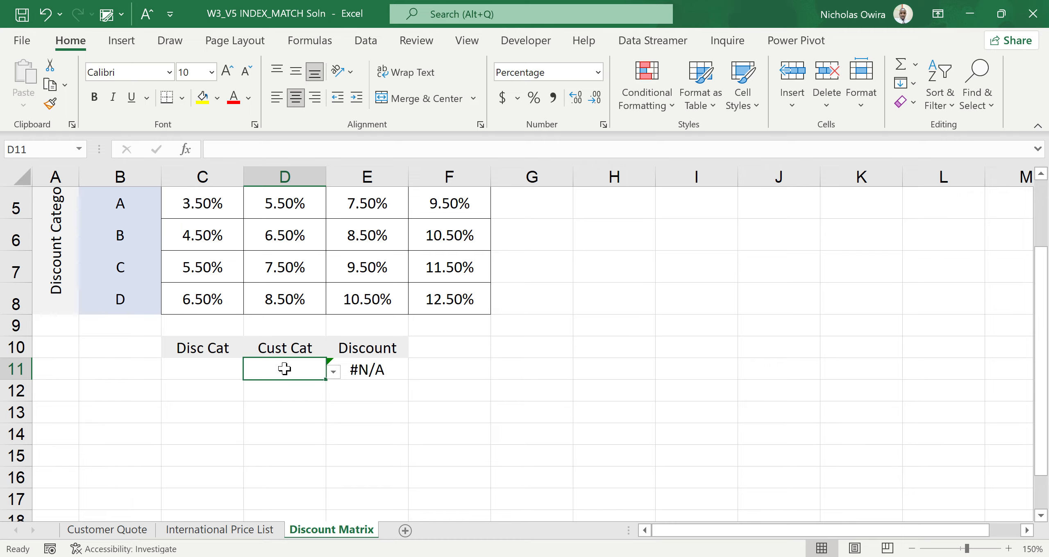
# Set Disc Cat in C11 to A and Cust Cat in D11 to Bronze, and empty the Discount cell E11.
pyautogui.click(1041, 174)
pyautogui.click(1041, 174)
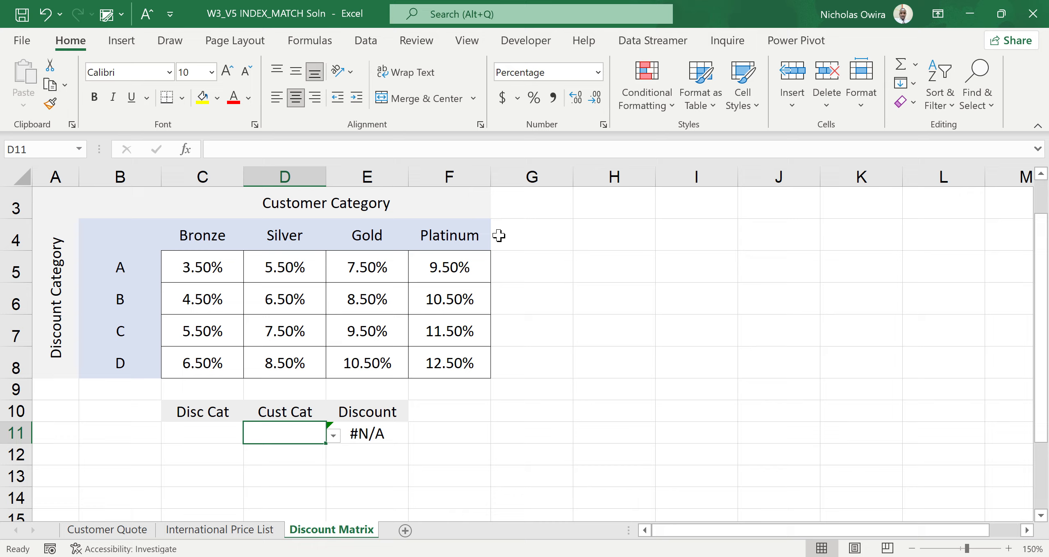
pyautogui.click(208, 430)
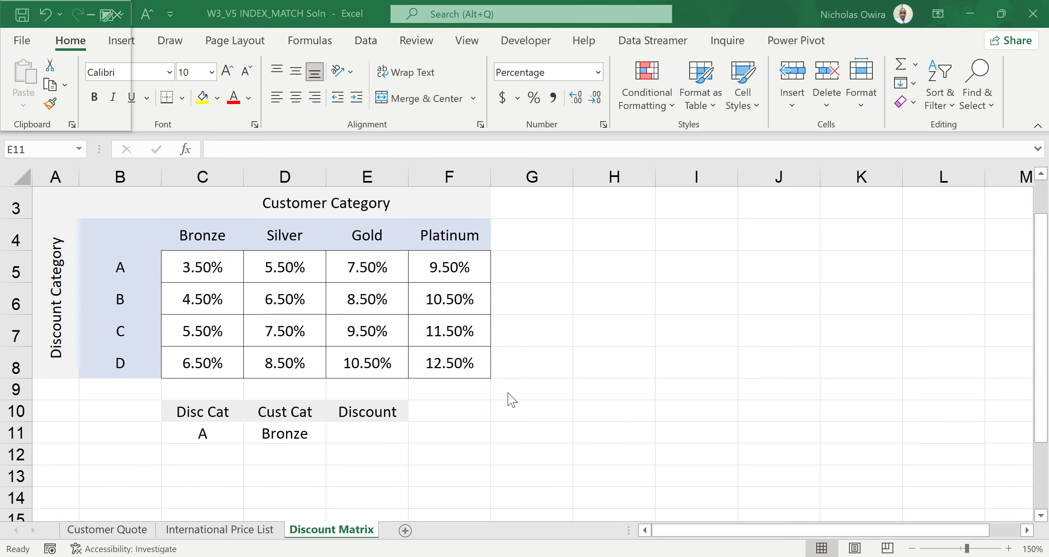
pyautogui.click(543, 354)
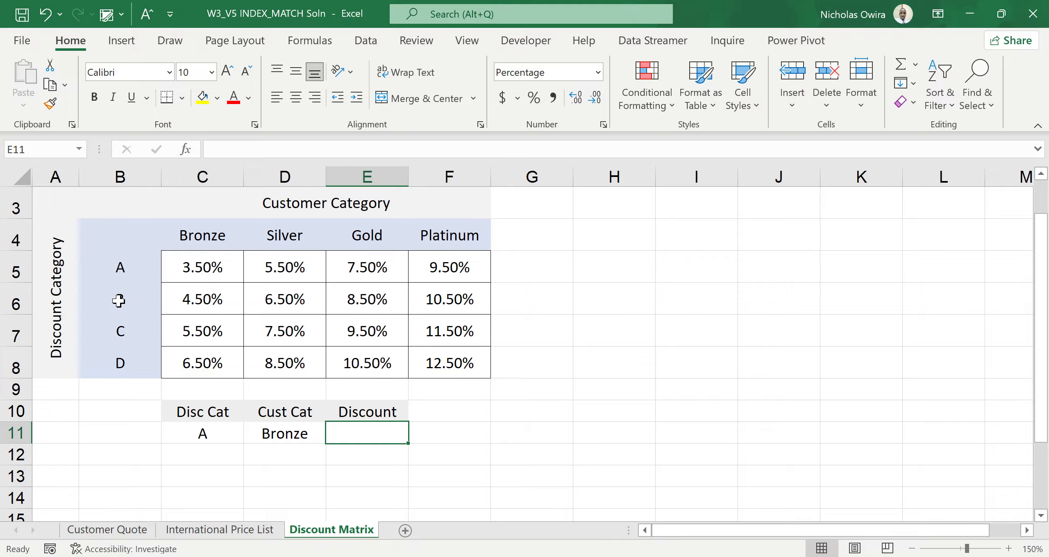
# Enter a MATCH formula in C12 that looks up C11 in the Discount_Categories range with exact match: =MATCH(C11,Discount_Categories,0).
pyautogui.click(187, 456)
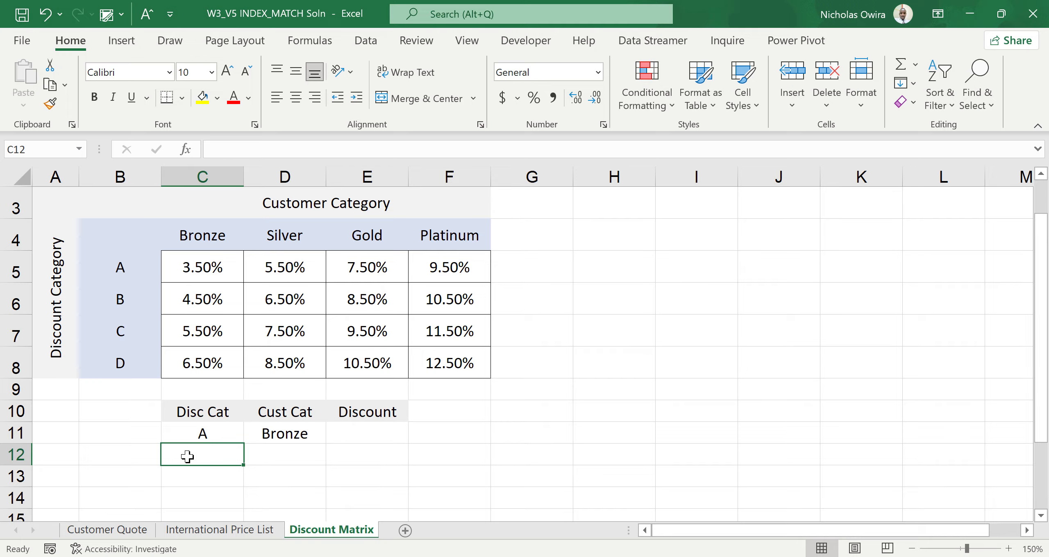
pyautogui.write('=MATCH')
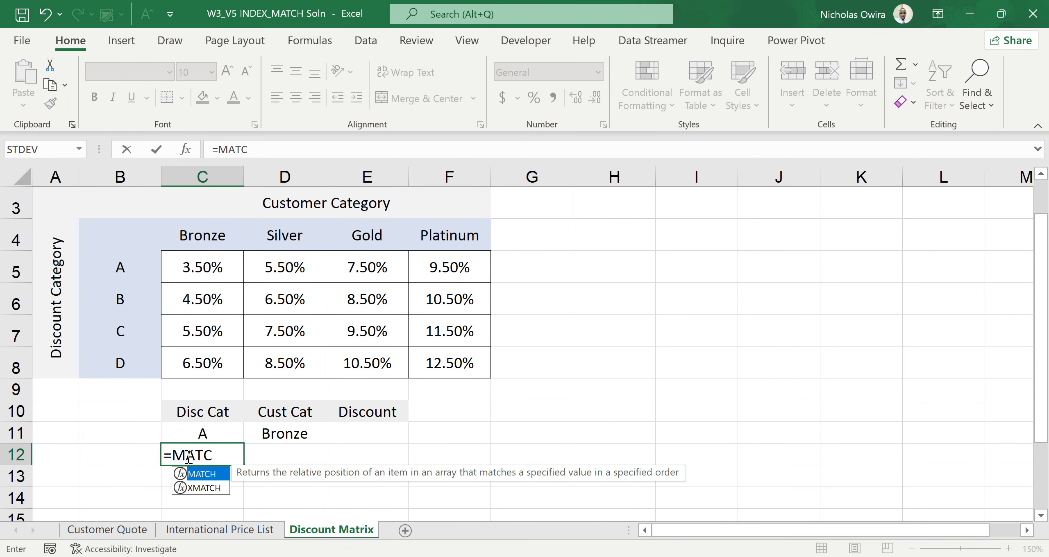
pyautogui.doubleClick(208, 476)
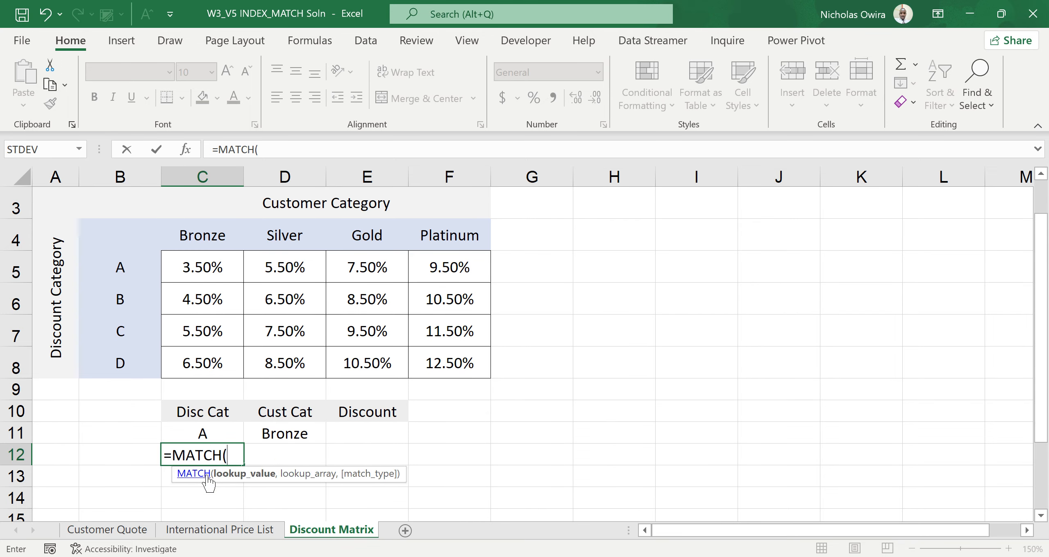
pyautogui.click(205, 434)
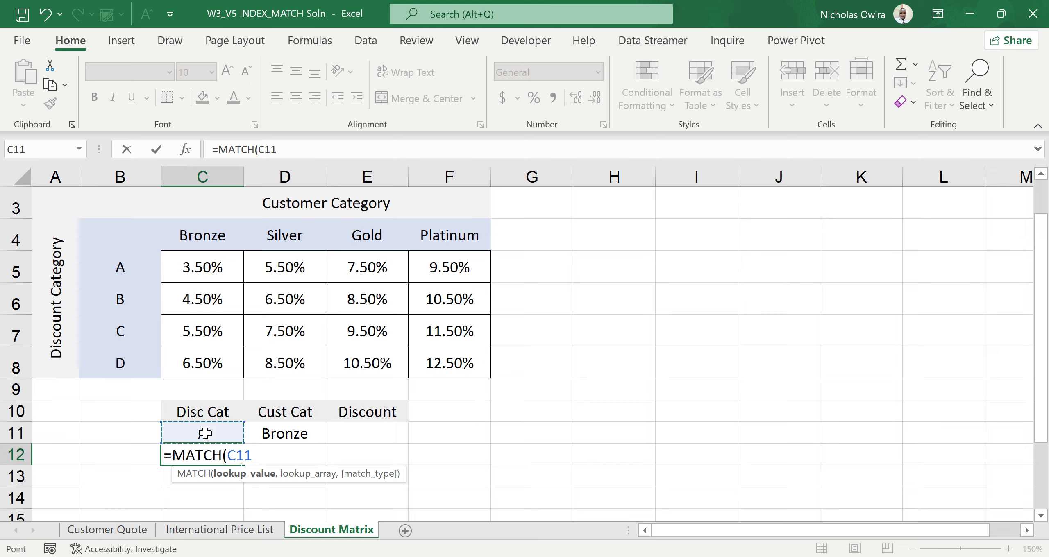
pyautogui.write(',')
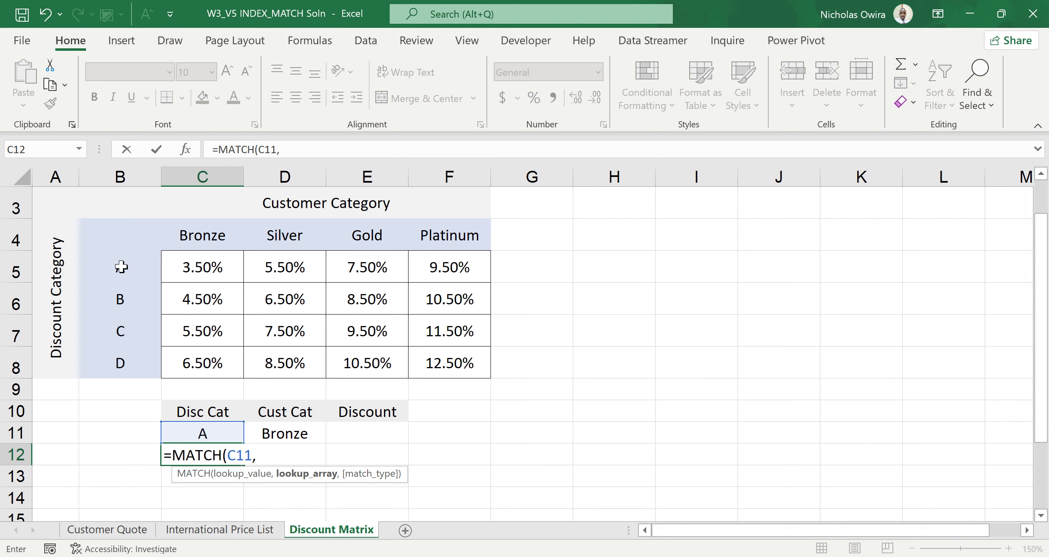
pyautogui.moveTo(121, 268); pyautogui.dragTo(122, 355)
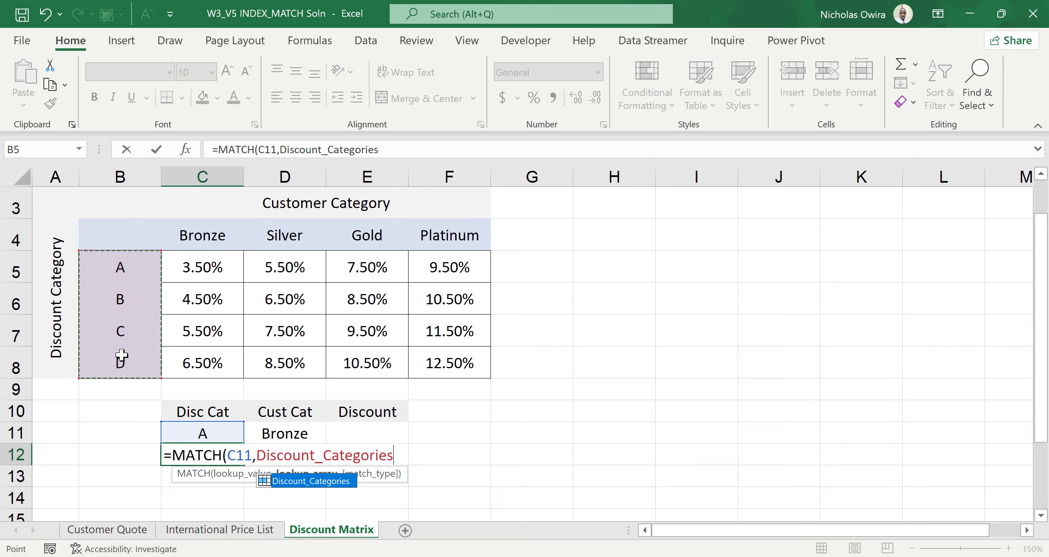
pyautogui.write(',')
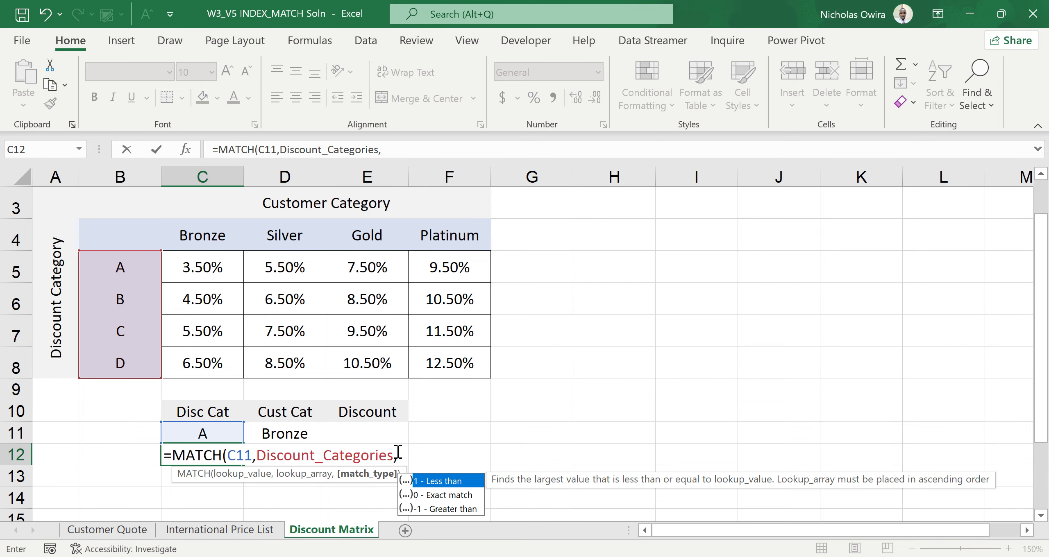
pyautogui.doubleClick(419, 497)
pyautogui.write(')')
pyautogui.press('Return')
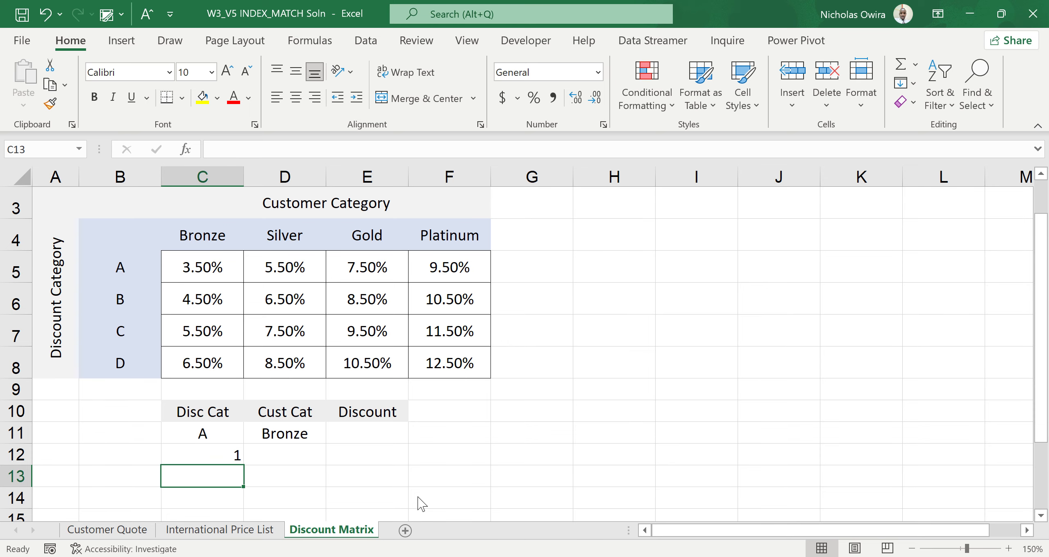
# Test the MATCH formula in C12 by choosing D, C and finally B as the Disc Cat in C11.
pyautogui.click(230, 435)
pyautogui.click(251, 436)
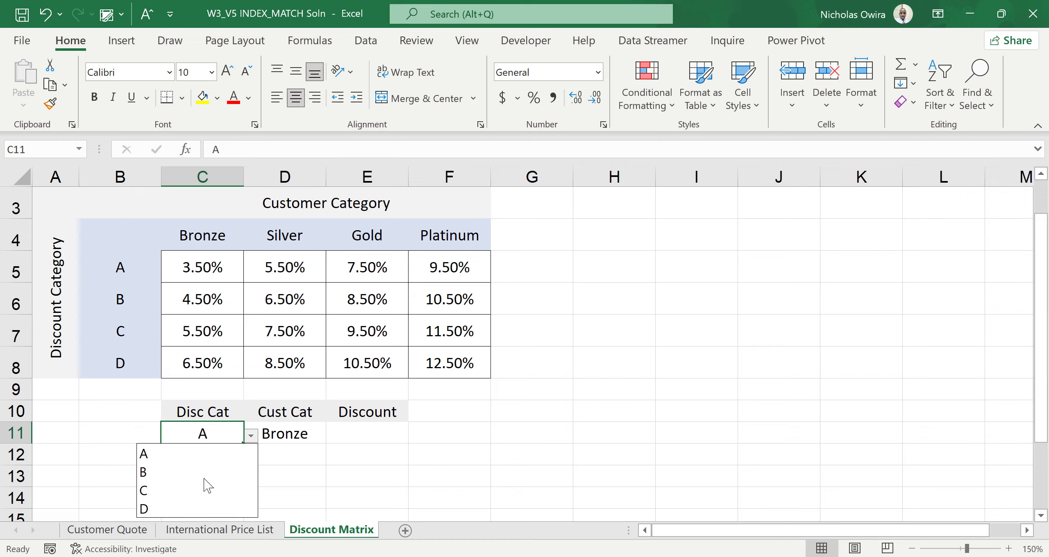
pyautogui.click(180, 509)
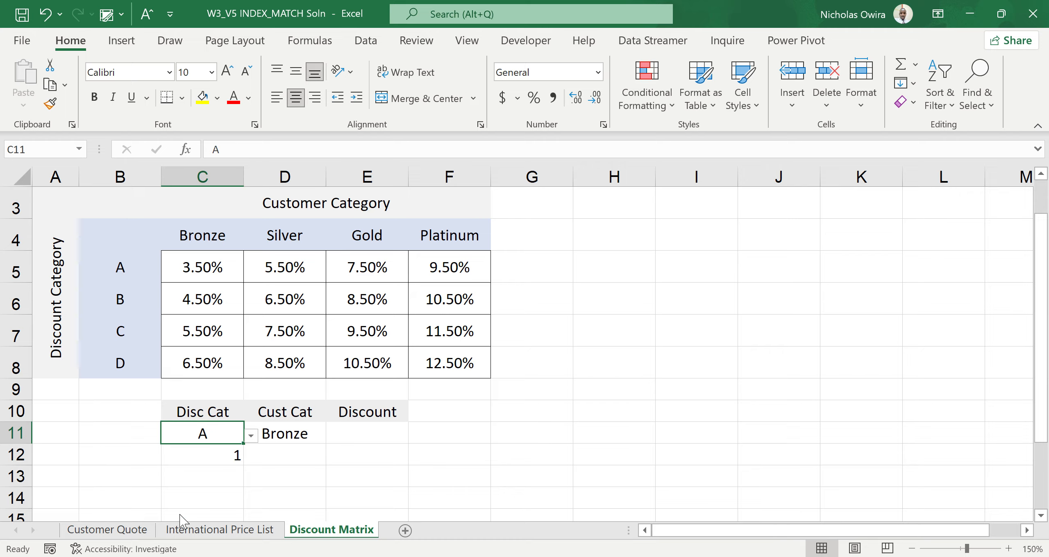
pyautogui.click(250, 436)
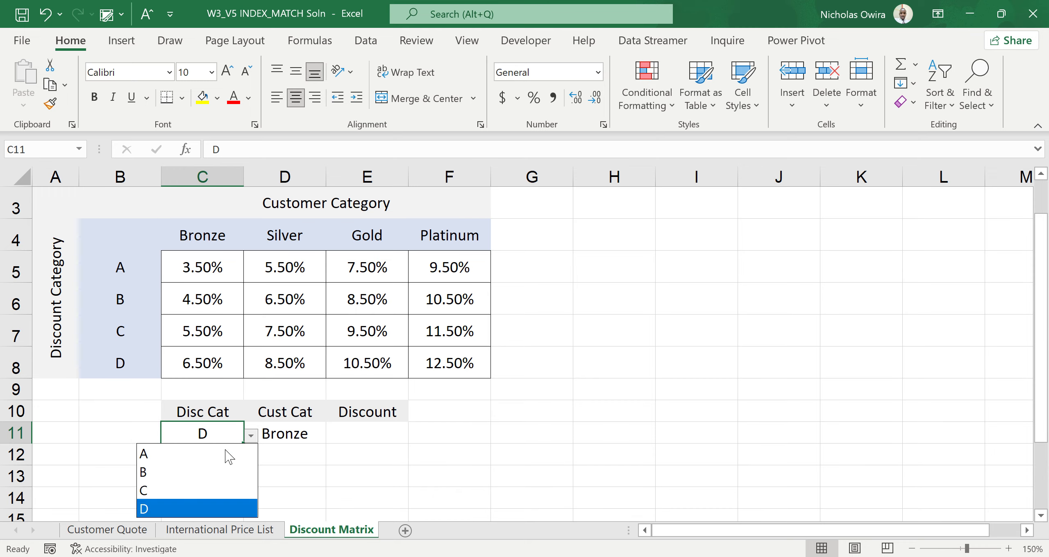
pyautogui.click(174, 499)
pyautogui.click(252, 438)
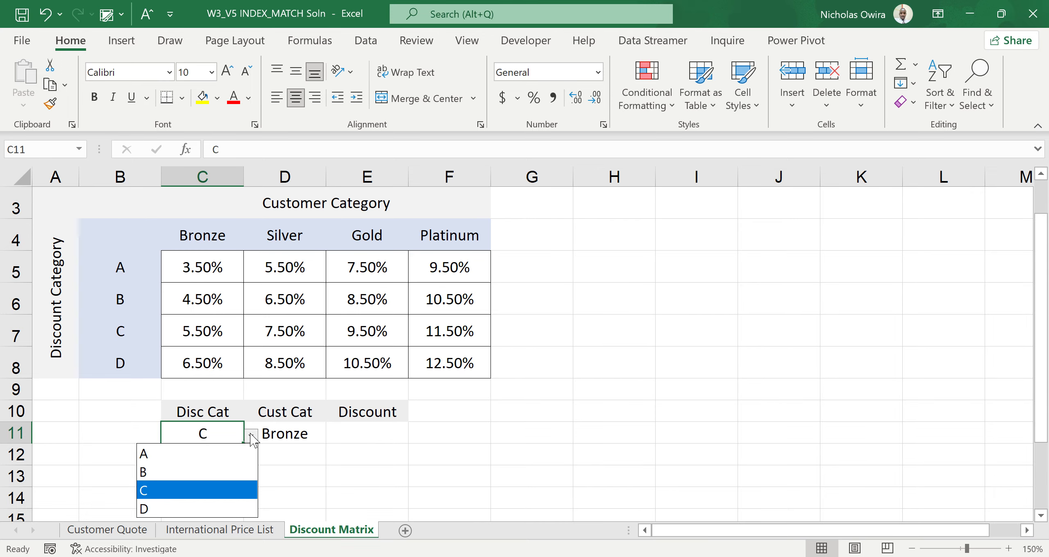
pyautogui.click(197, 473)
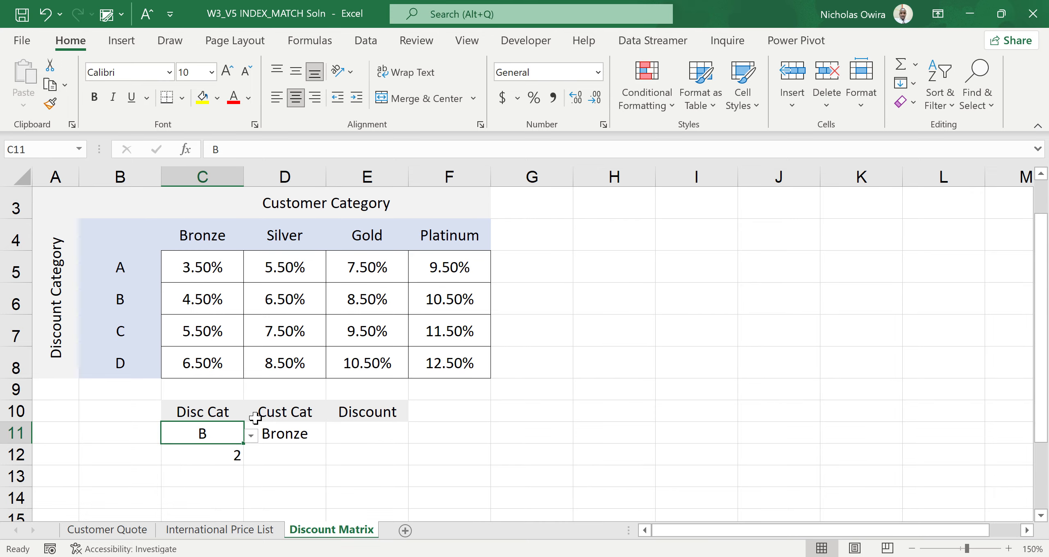
# Enter a MATCH formula in D12 that looks up D11 in the Customer_Categories range with exact match: =MATCH(D11,Customer_Categories,0).
pyautogui.click(281, 460)
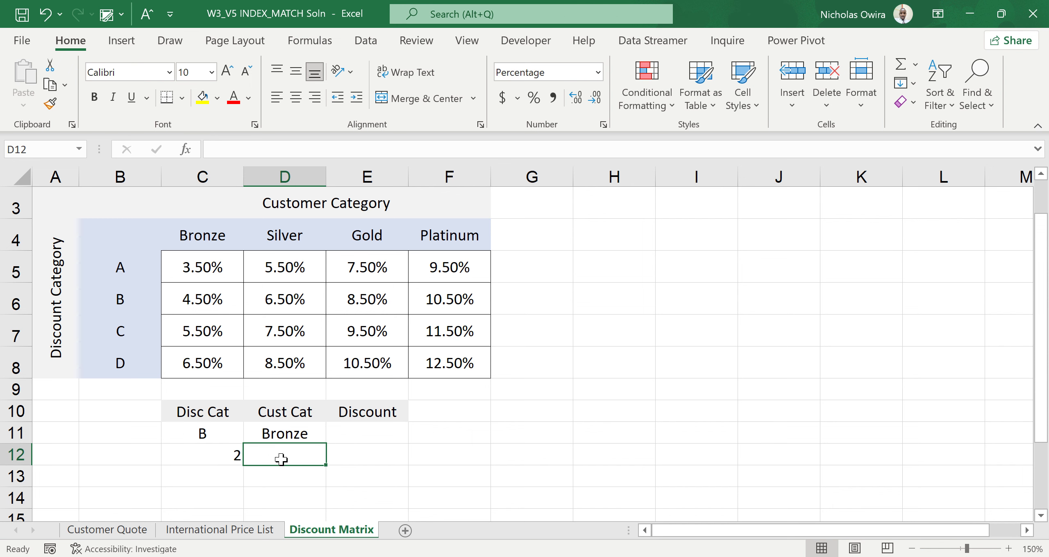
pyautogui.write('=MATCH')
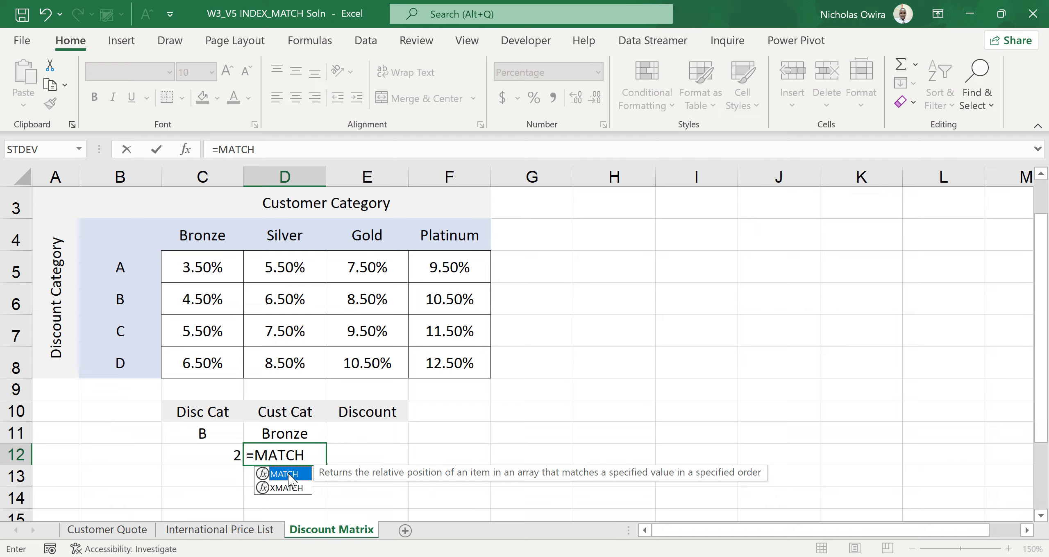
pyautogui.doubleClick(290, 477)
pyautogui.click(304, 437)
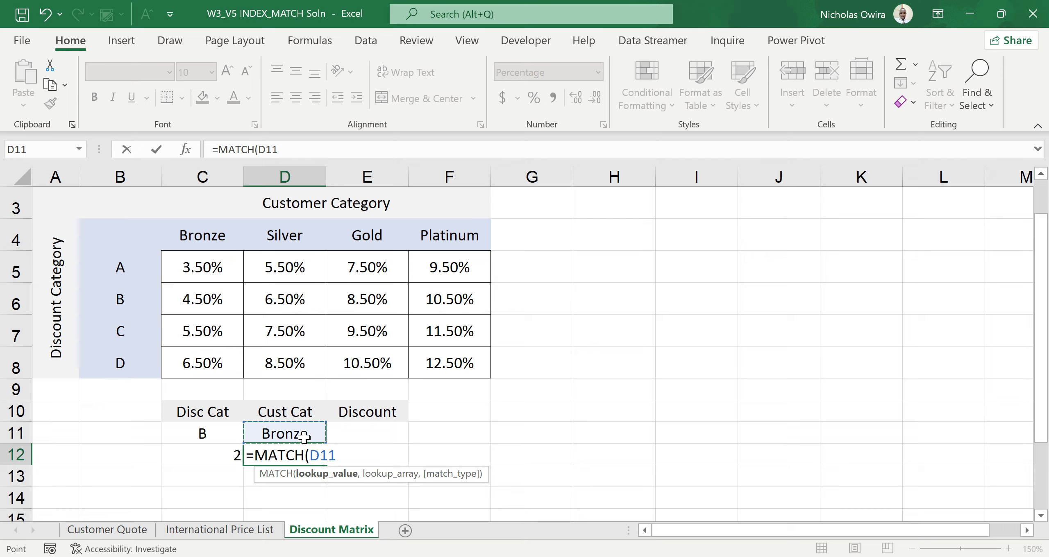
pyautogui.write(',')
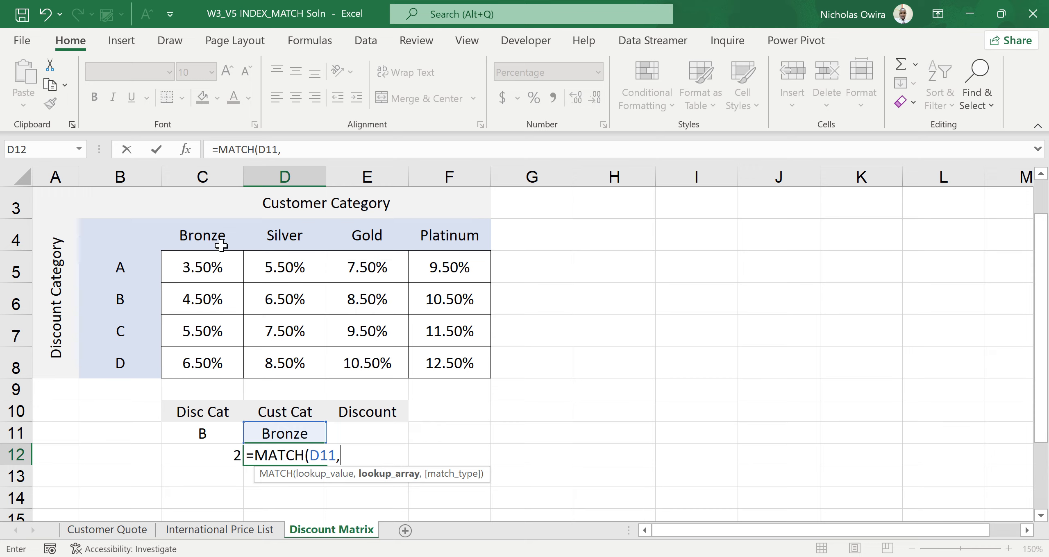
pyautogui.moveTo(204, 240); pyautogui.dragTo(437, 231)
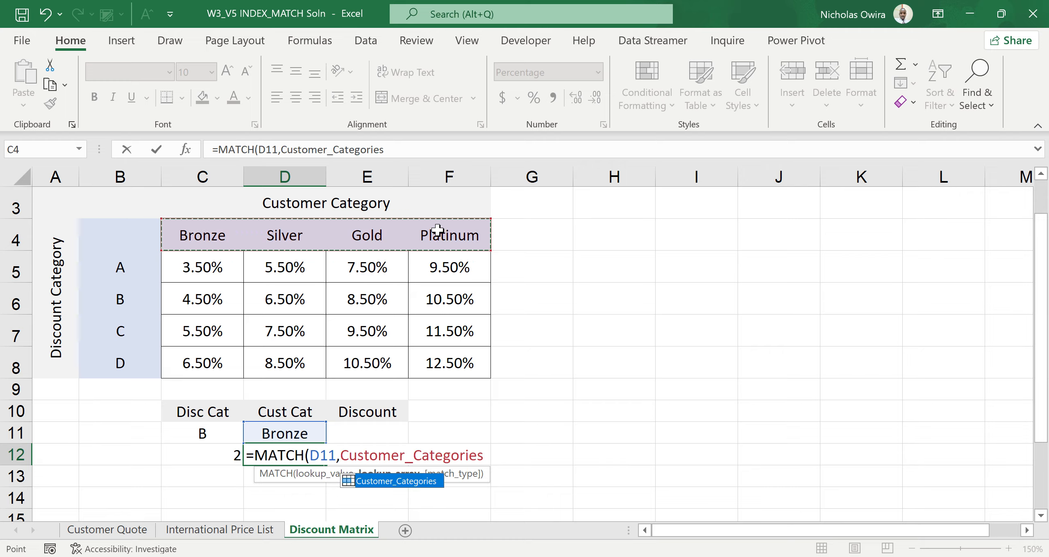
pyautogui.write(',')
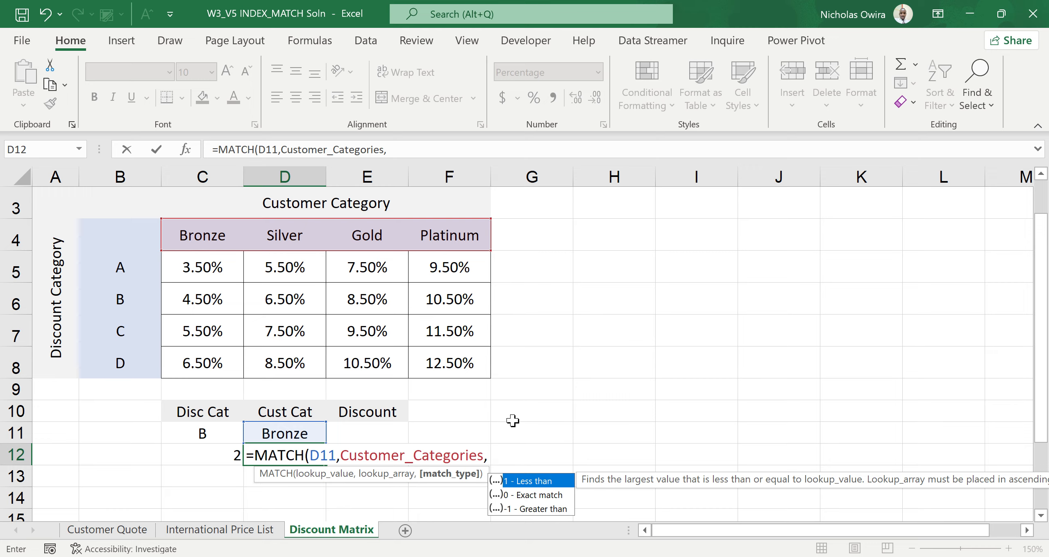
pyautogui.doubleClick(520, 496)
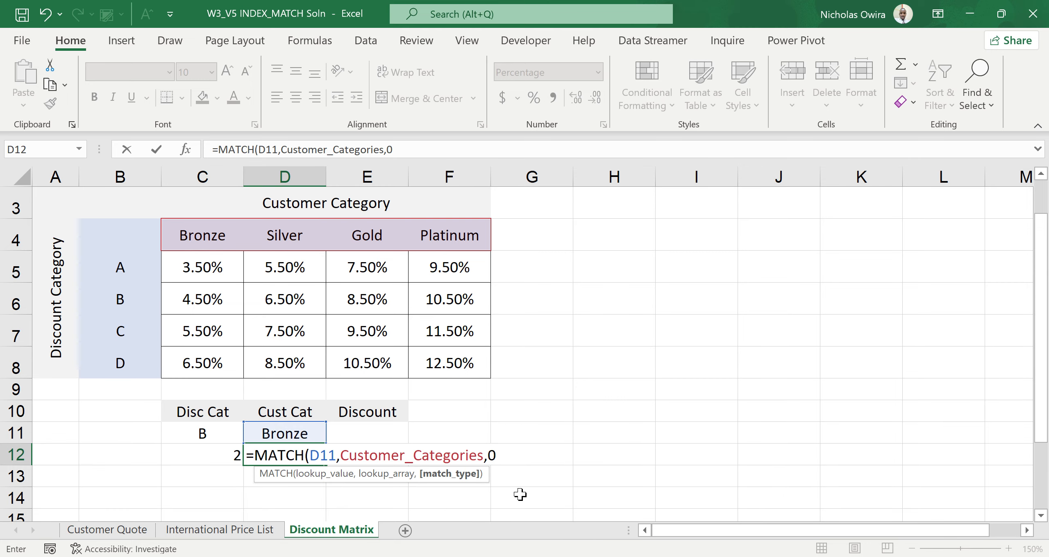
pyautogui.write(')')
pyautogui.press('Return')
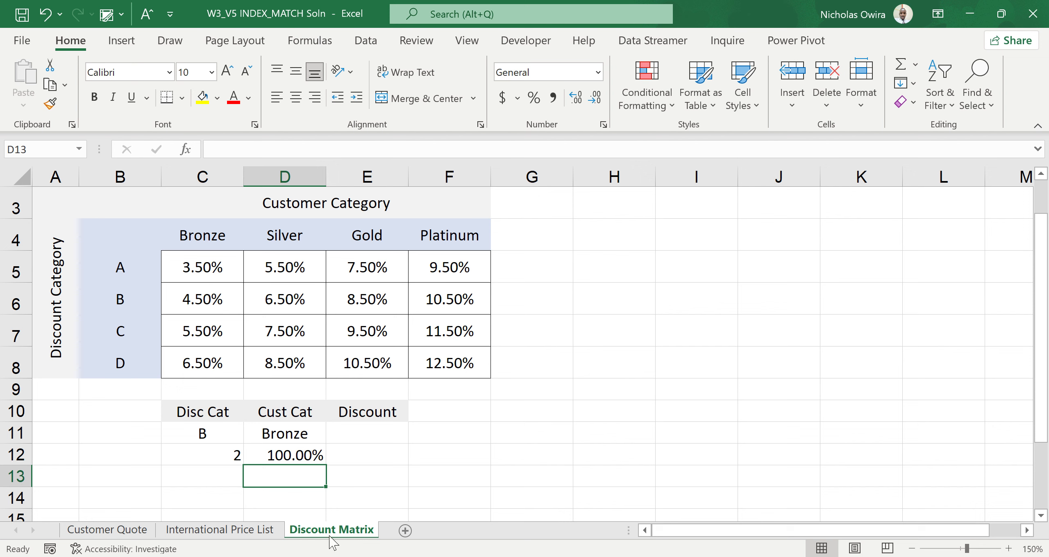
# Format the MATCH result in D12 as a Number with no decimal places.
pyautogui.click(279, 457)
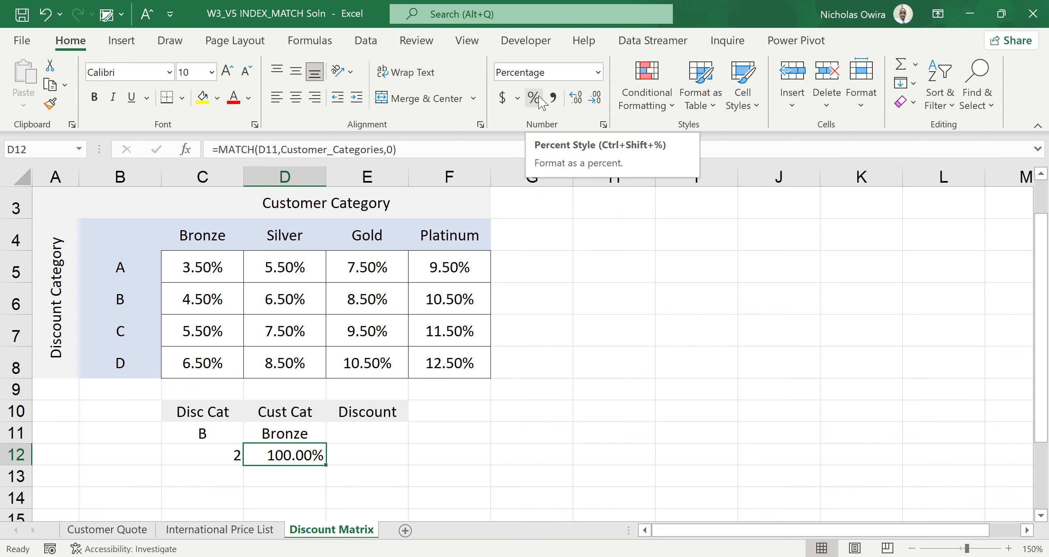
pyautogui.click(598, 73)
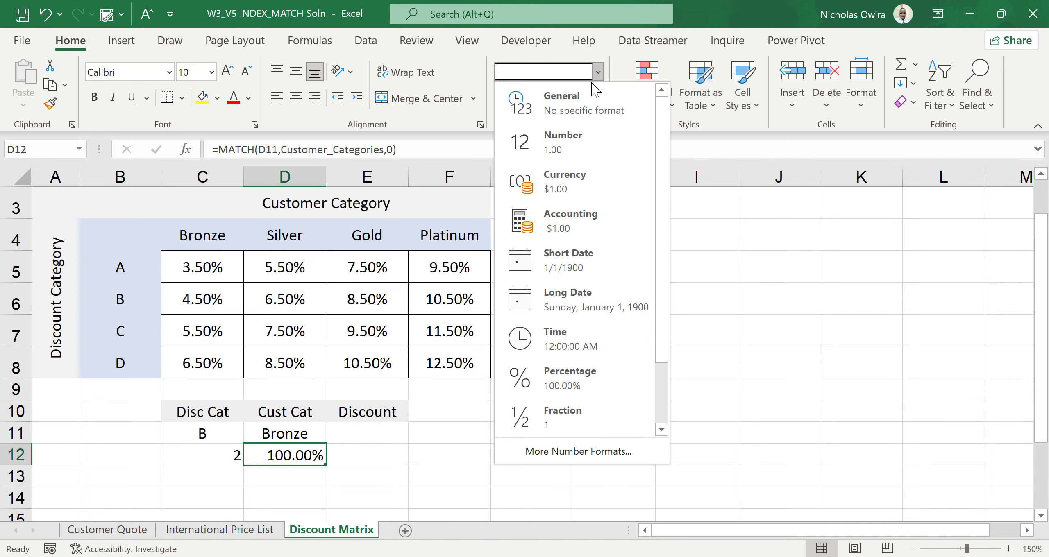
pyautogui.click(549, 146)
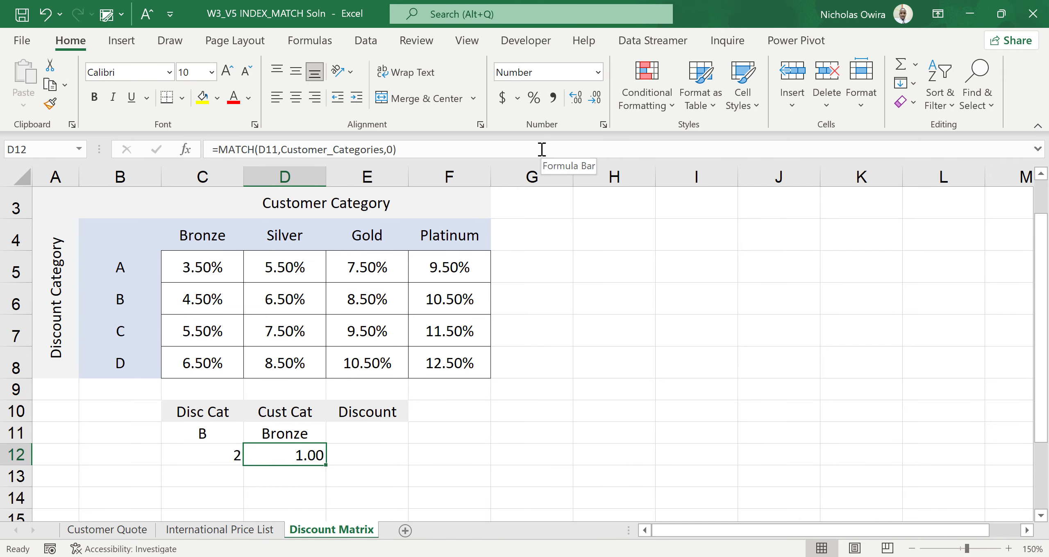
pyautogui.click(598, 96)
pyautogui.click(597, 97)
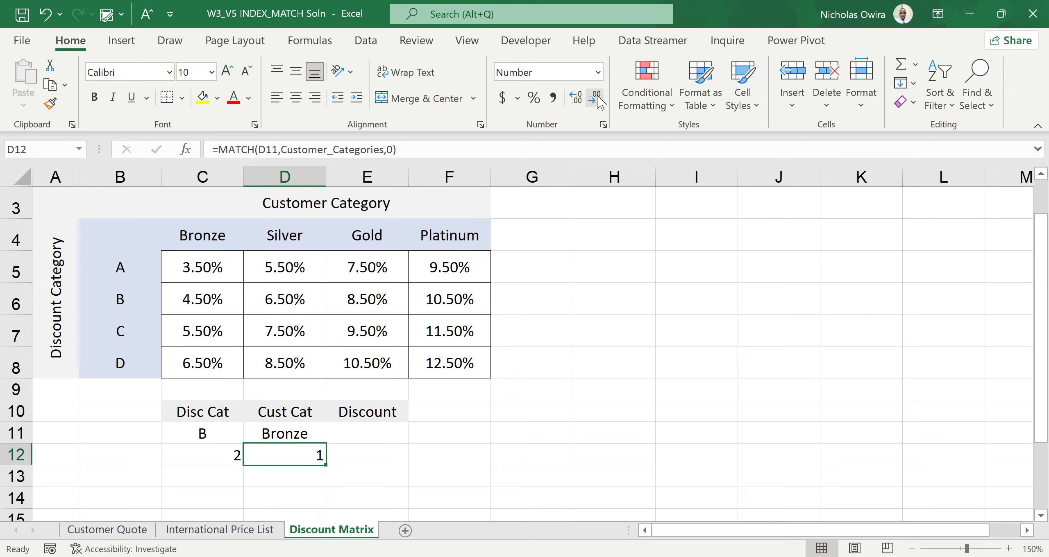
pyautogui.click(357, 468)
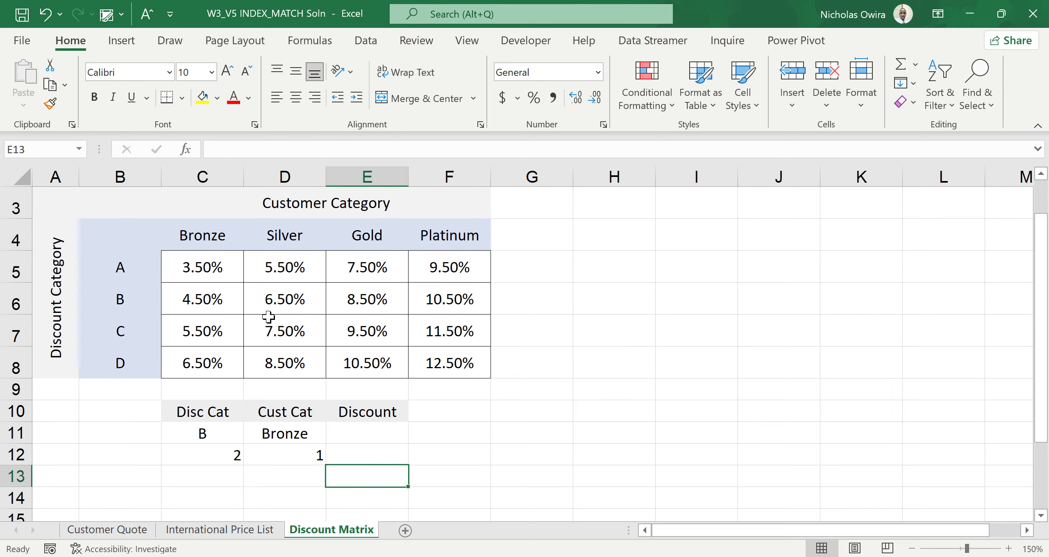
# Test the MATCH formula in D12 by choosing Platinum, Gold, Silver and finally Bronze as the Cust Cat in D11.
pyautogui.click(305, 430)
pyautogui.click(335, 437)
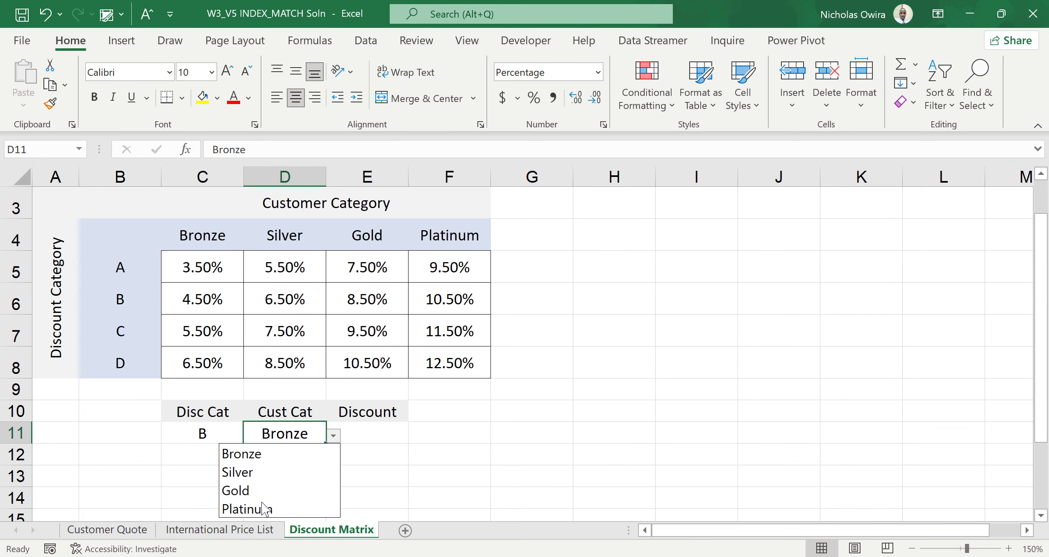
pyautogui.click(259, 508)
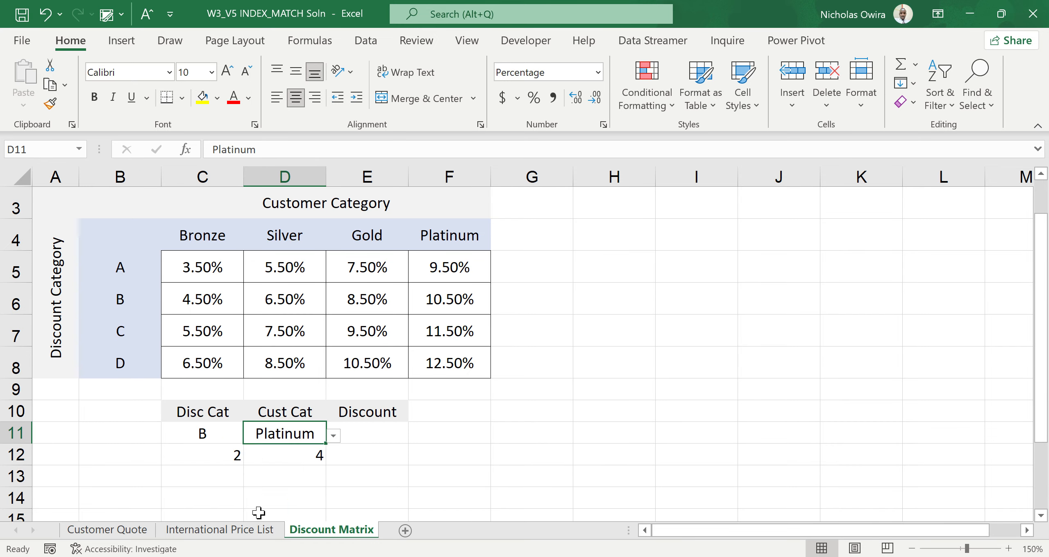
pyautogui.click(333, 436)
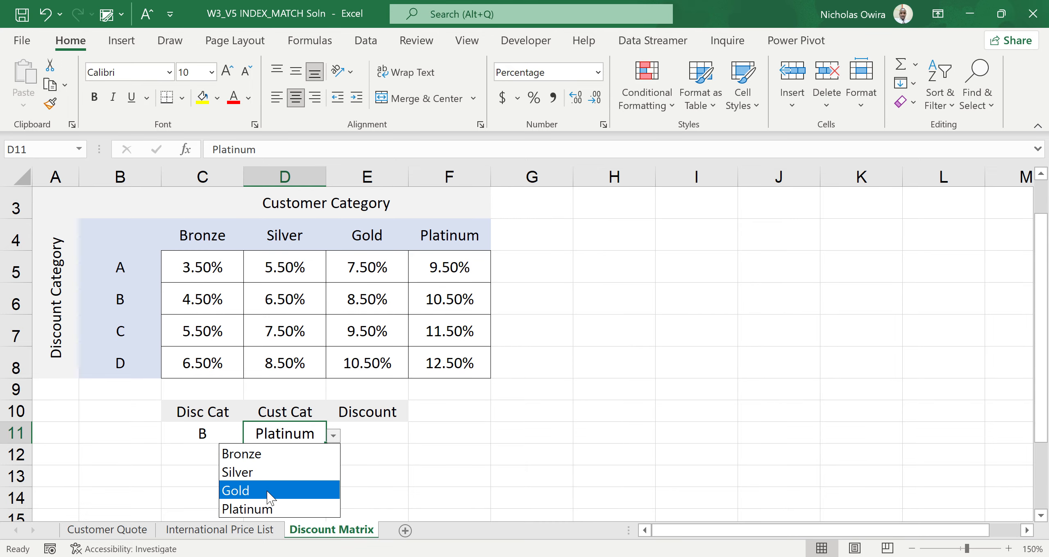
pyautogui.click(270, 496)
pyautogui.click(335, 437)
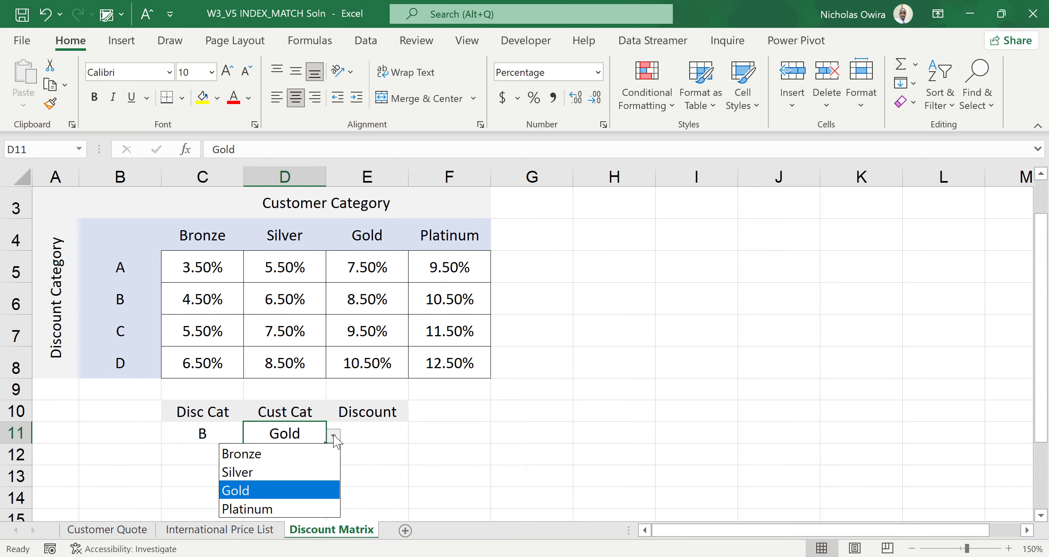
pyautogui.click(286, 476)
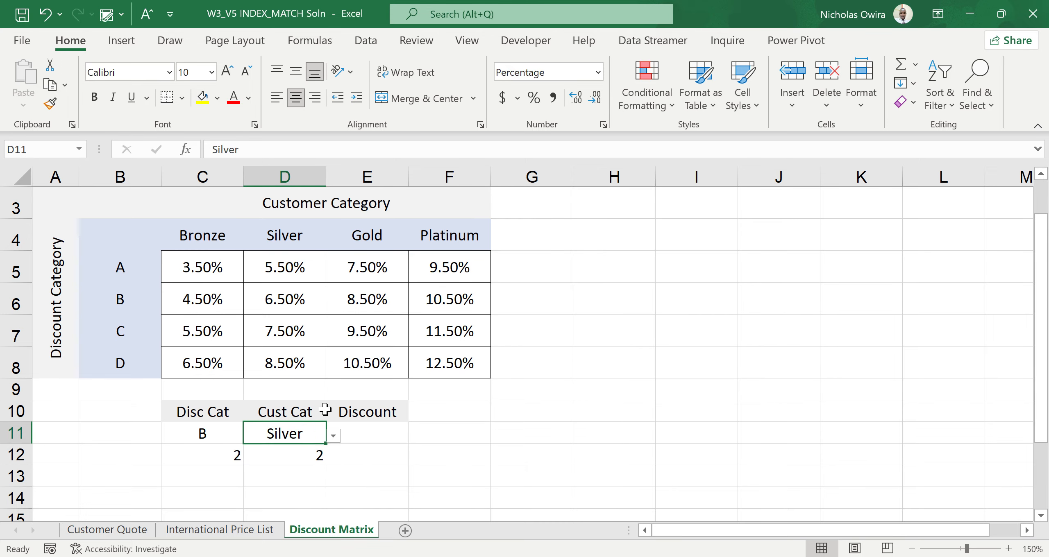
pyautogui.click(334, 437)
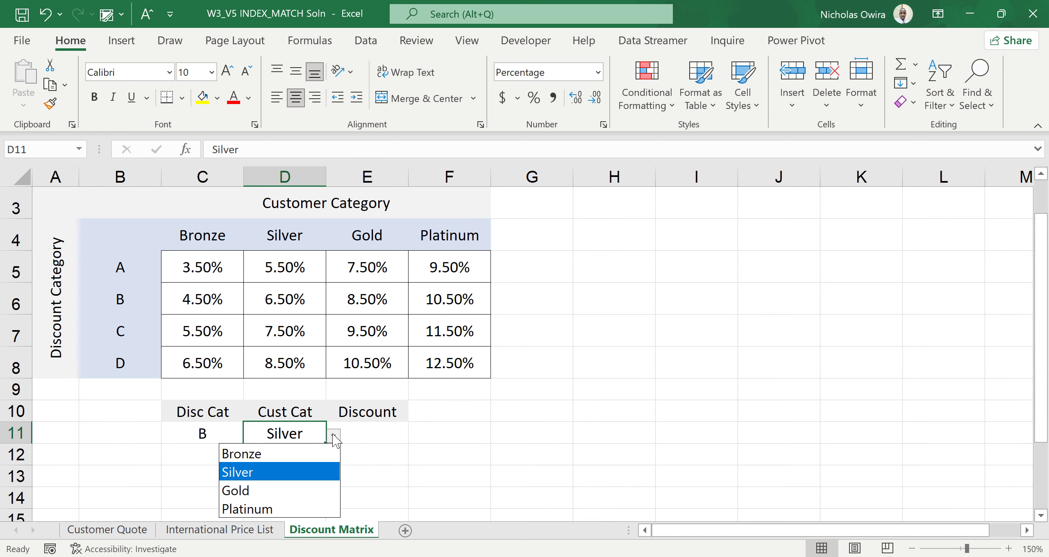
pyautogui.click(290, 456)
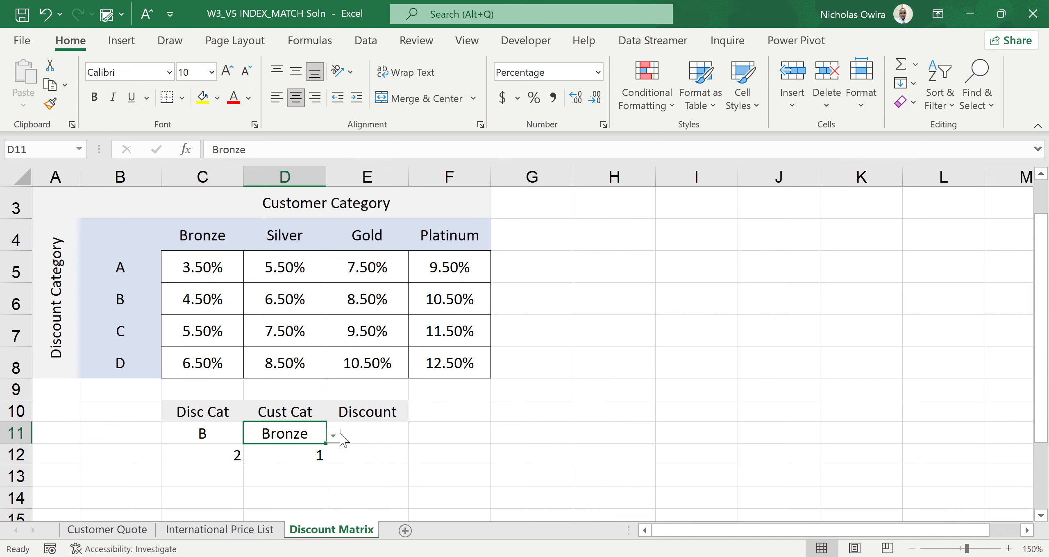
pyautogui.click(361, 427)
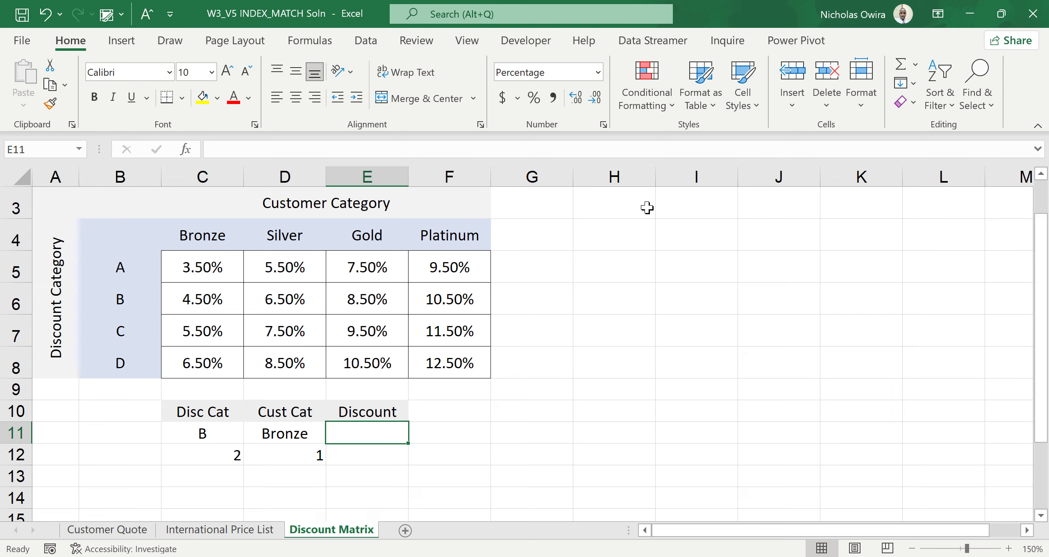
pyautogui.click(609, 238)
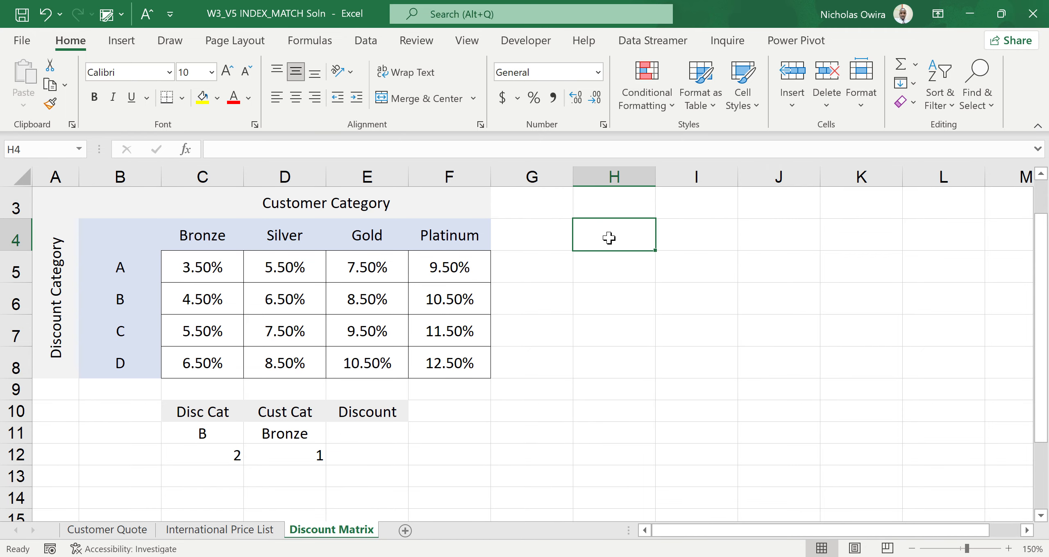
pyautogui.write('=INDEX')
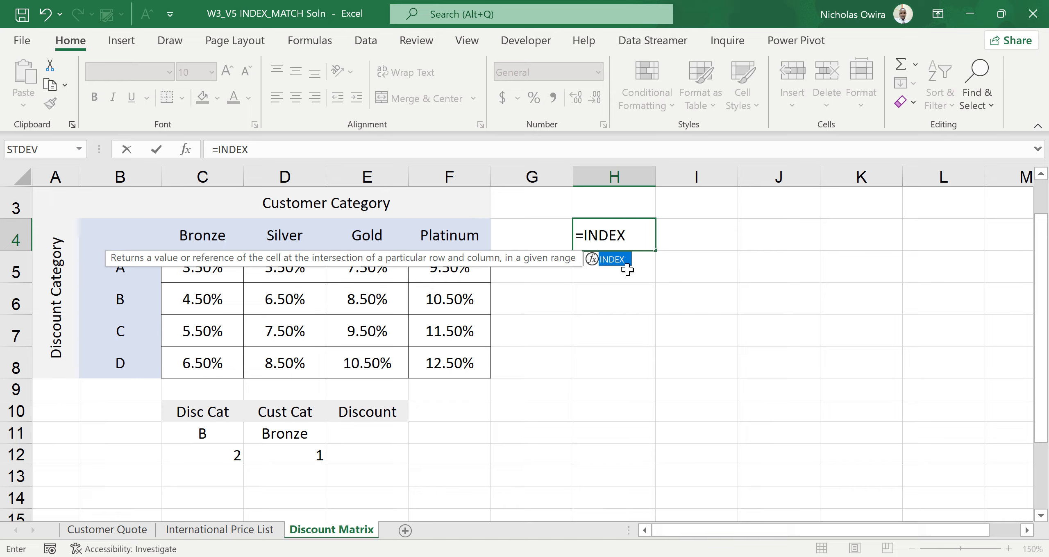
pyautogui.press('BackSpace')
pyautogui.press('BackSpace')
pyautogui.press('BackSpace')
pyautogui.press('BackSpace')
pyautogui.press('BackSpace')
pyautogui.press('BackSpace')
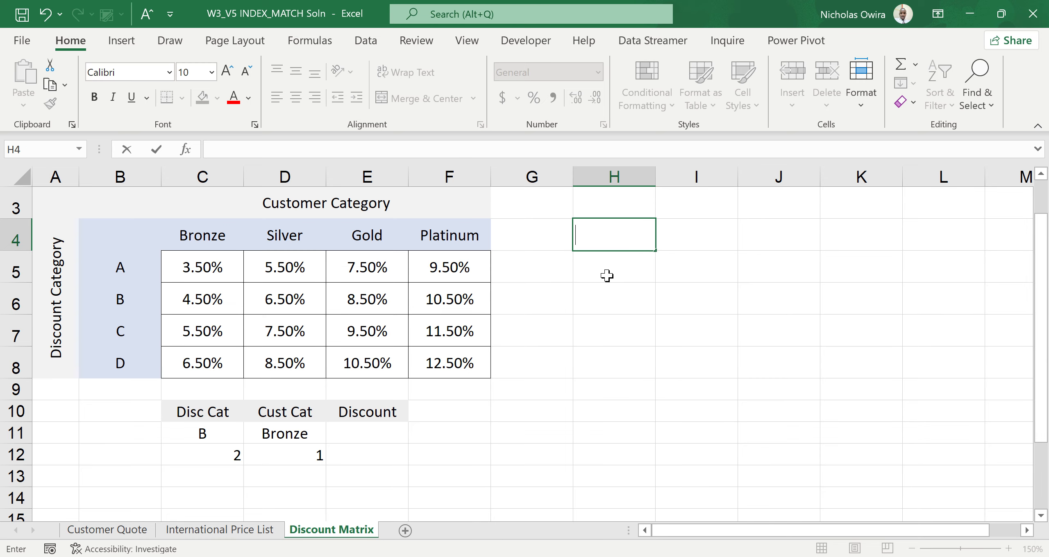
pyautogui.click(607, 276)
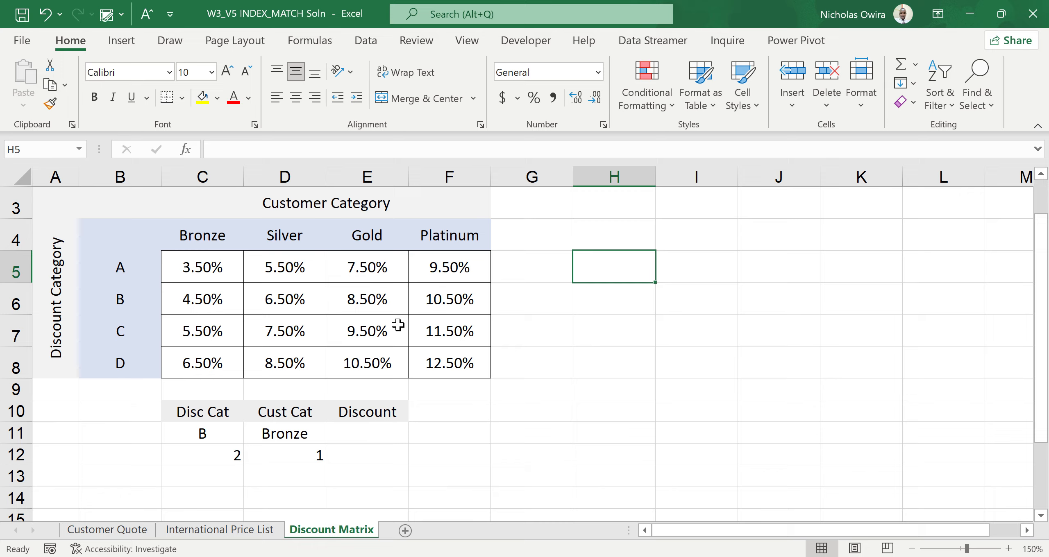
# Start an INDEX formula in E11 with the Discounts range (C5:F8) as its array: =INDEX(Discounts,.
pyautogui.click(367, 431)
pyautogui.write('=')
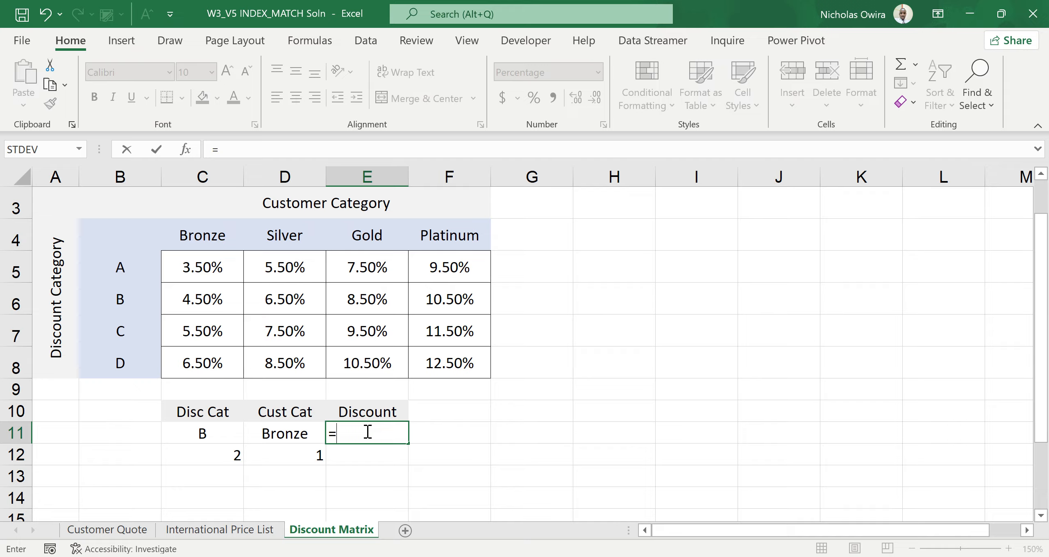
pyautogui.write('INDEX')
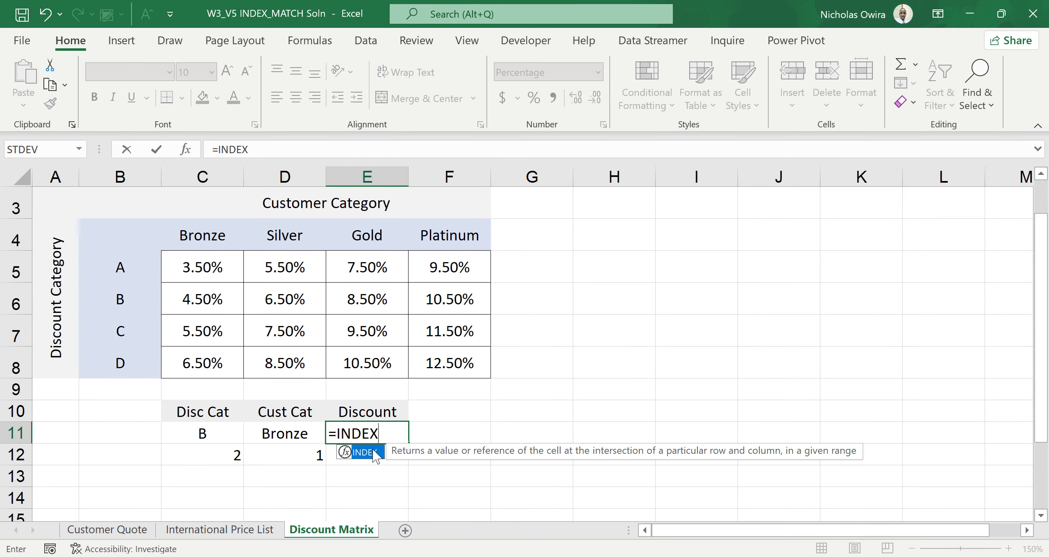
pyautogui.doubleClick(371, 451)
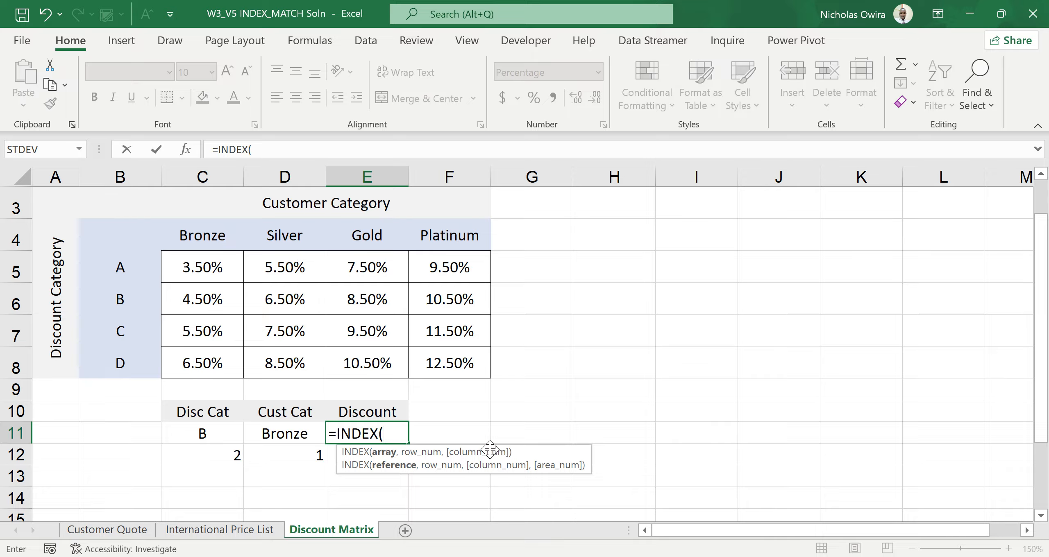
pyautogui.click(664, 523)
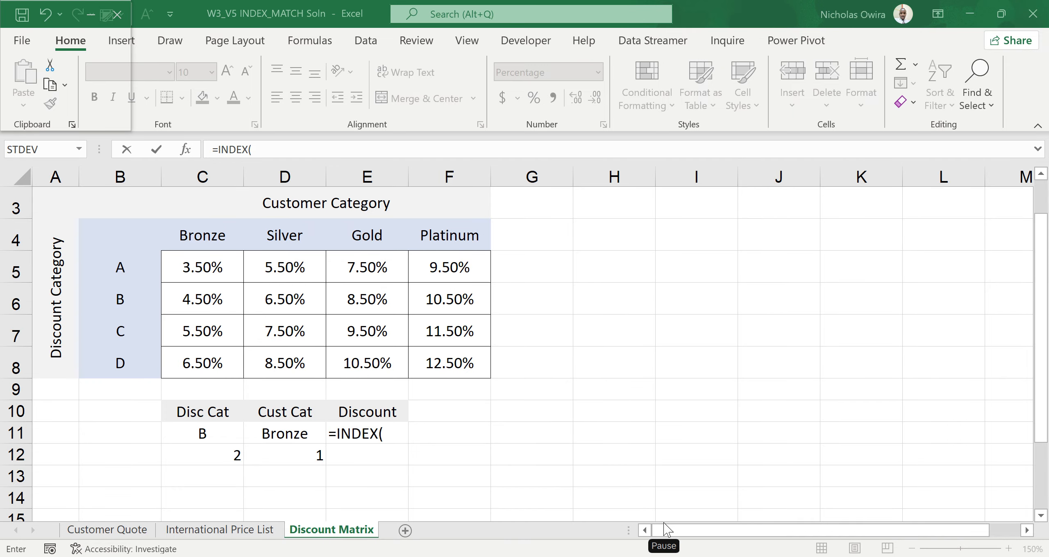
pyautogui.click(393, 430)
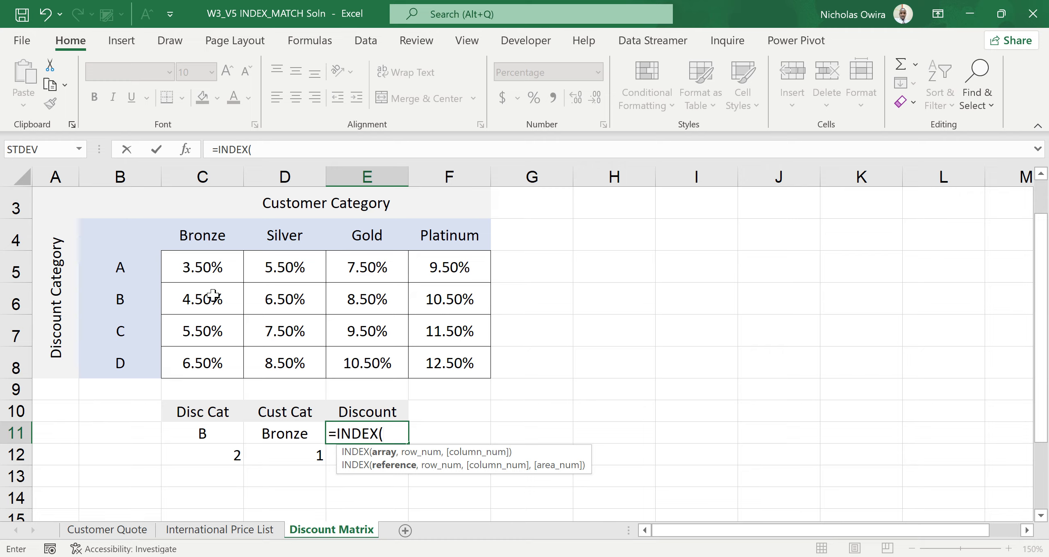
pyautogui.click(204, 272)
pyautogui.moveTo(204, 271); pyautogui.dragTo(462, 364)
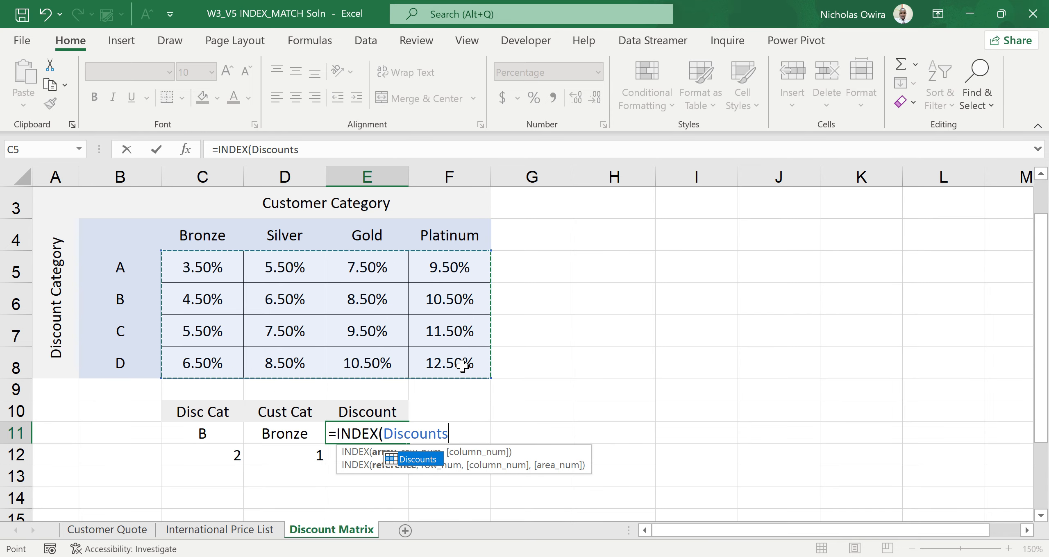
pyautogui.write(',')
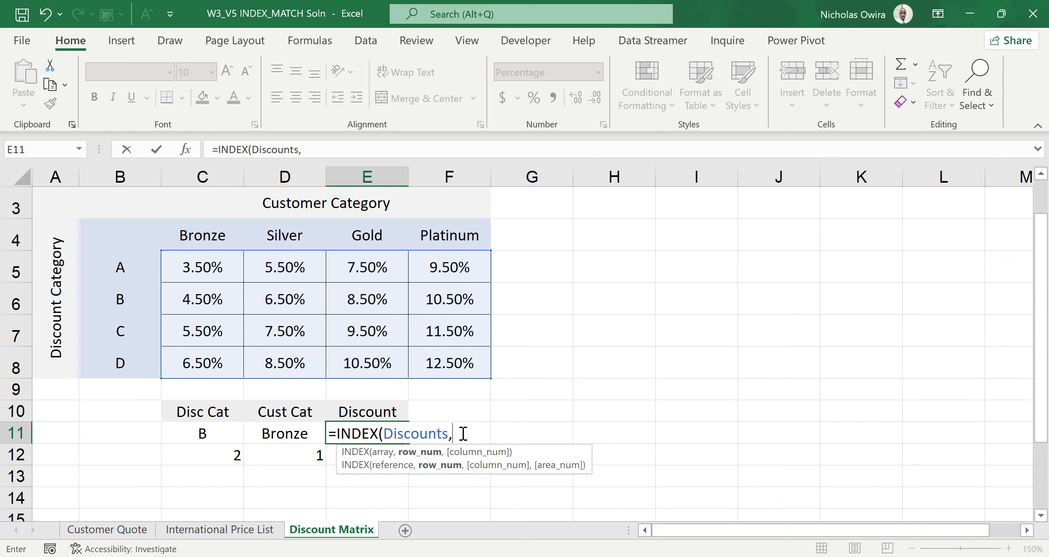
# Add an exact MATCH of C11 in the Discount_Categories range as the INDEX row number: MATCH(C11,Discount_Categories,0).
pyautogui.write('MATCH')
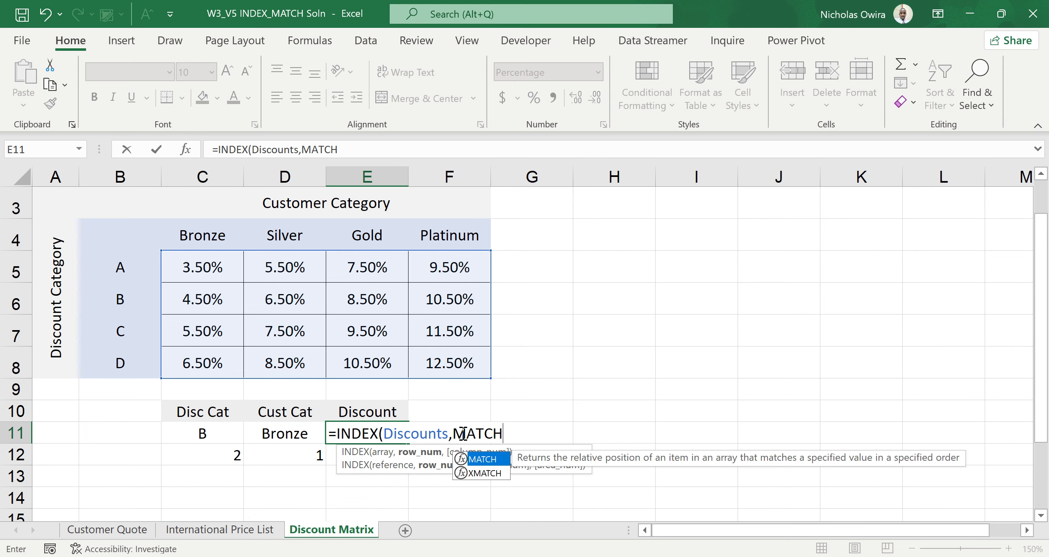
pyautogui.doubleClick(478, 460)
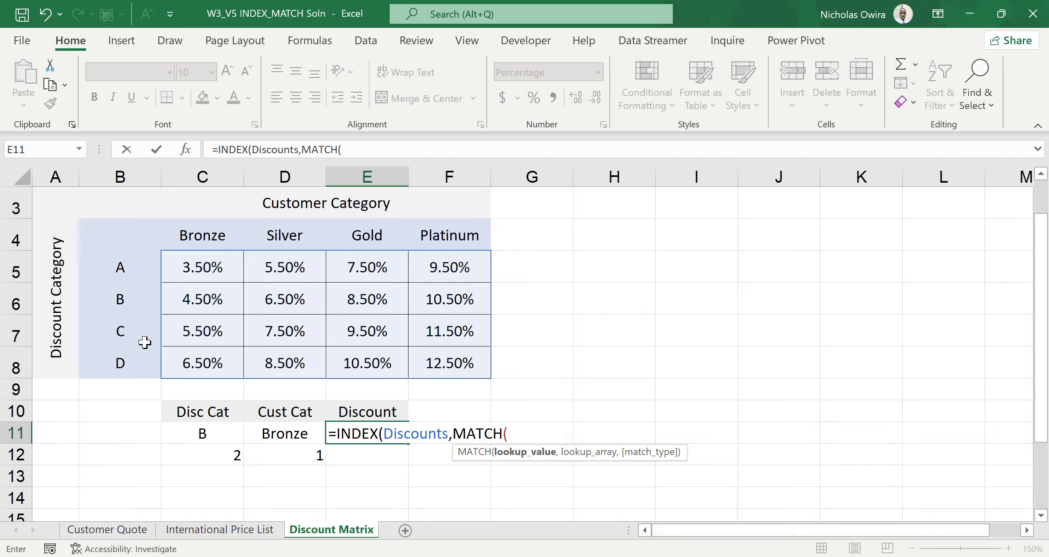
pyautogui.click(203, 435)
pyautogui.write(',')
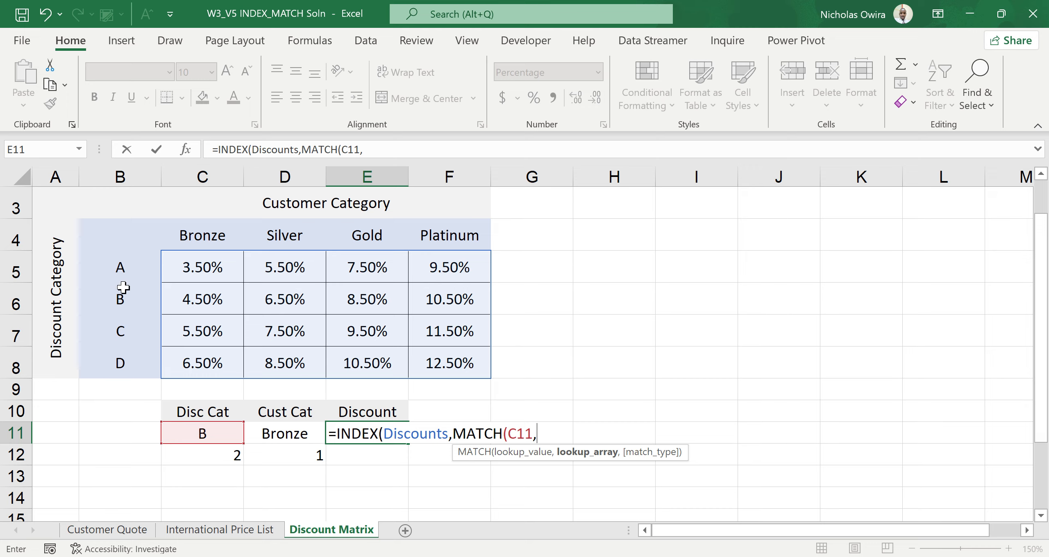
pyautogui.moveTo(119, 270); pyautogui.dragTo(114, 355)
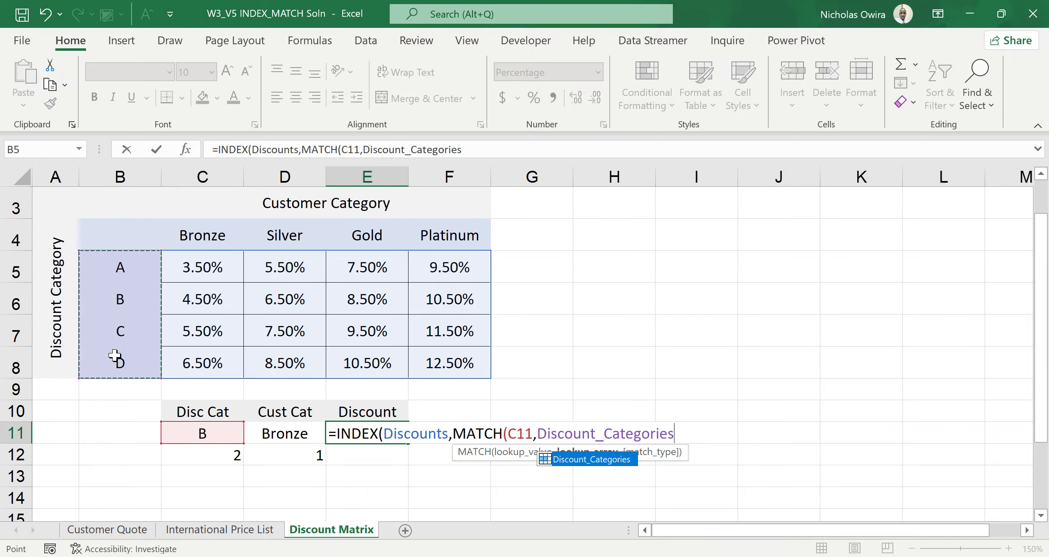
pyautogui.write(',')
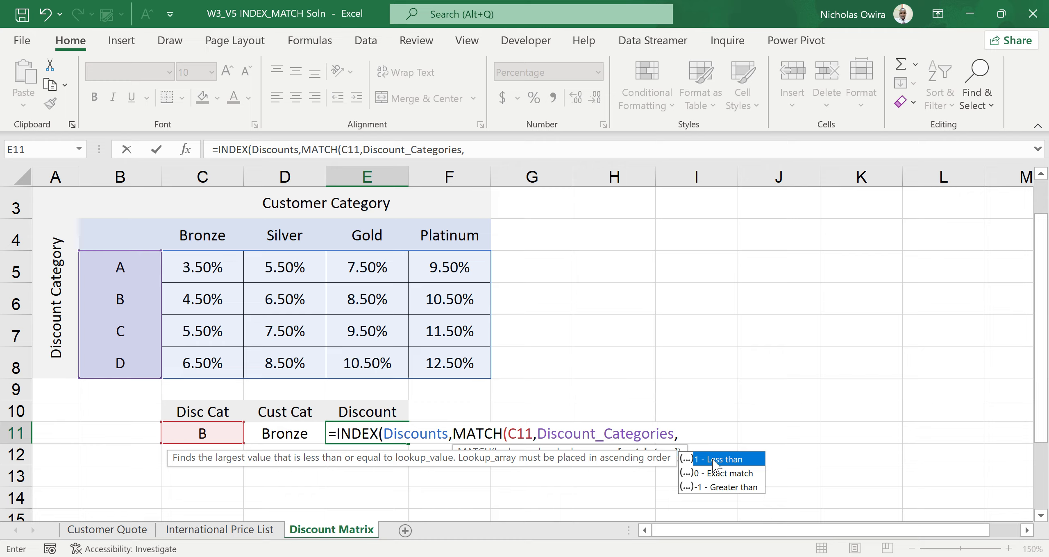
pyautogui.click(718, 475)
pyautogui.doubleClick(719, 475)
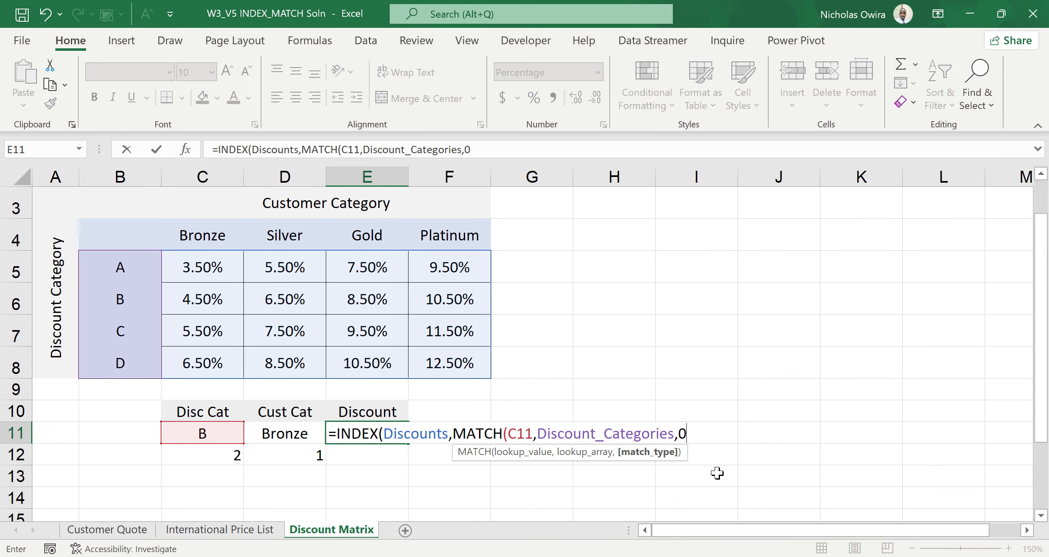
pyautogui.write('),')
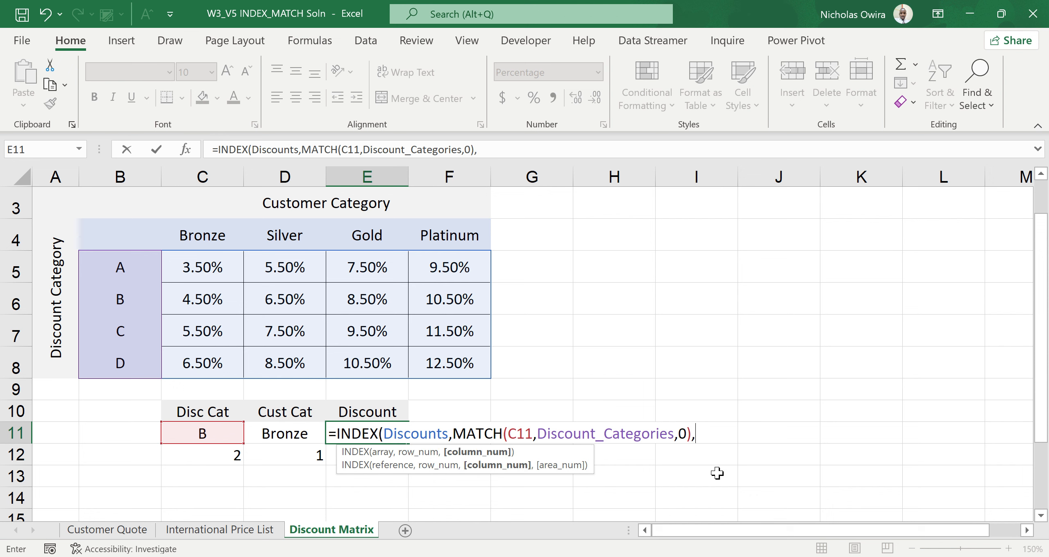
# Complete the E11 formula with an exact MATCH of D11 in Customer_Categories as the column number: MATCH(D11,Customer_Categories,0)).
pyautogui.write('MATCH')
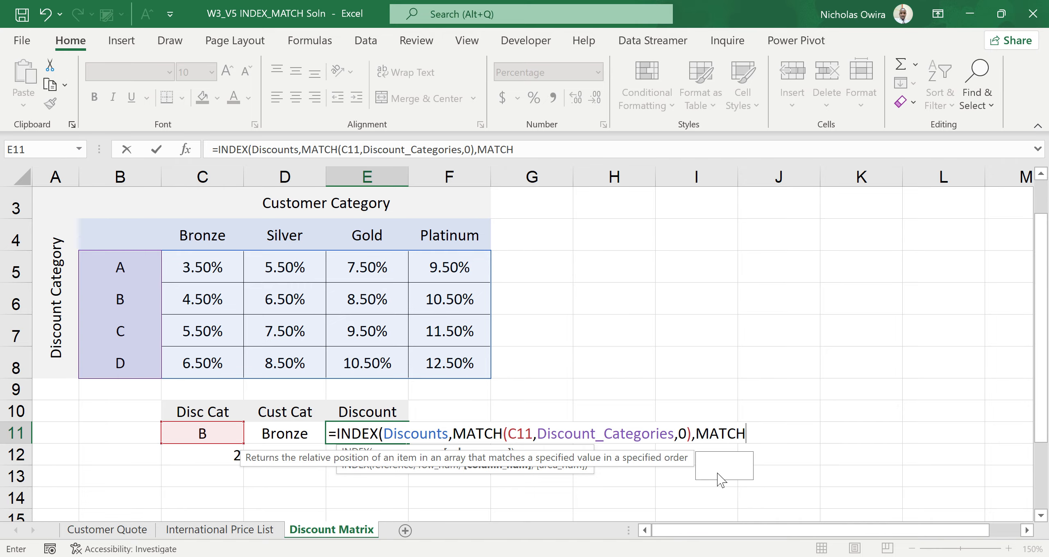
pyautogui.doubleClick(724, 460)
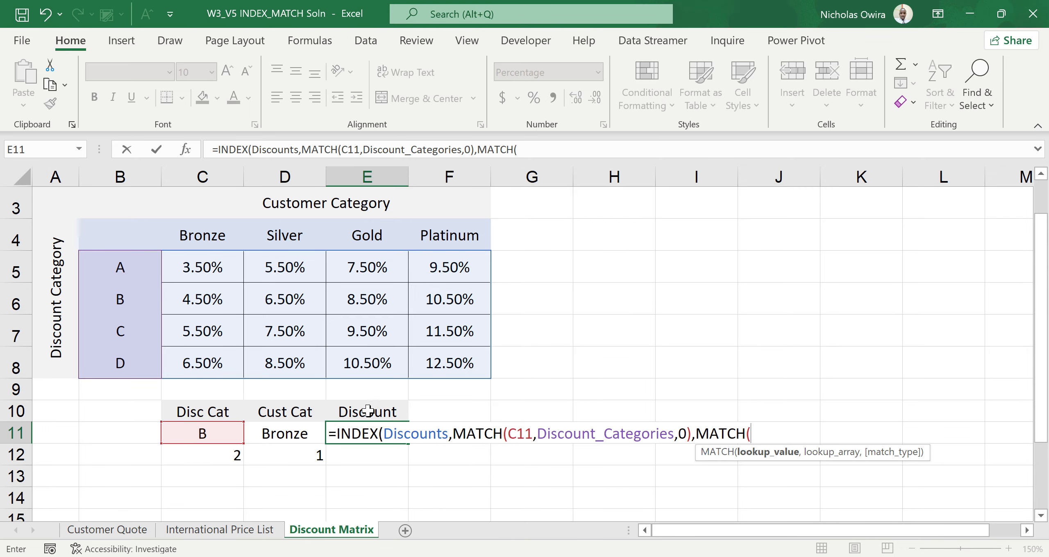
pyautogui.click(296, 436)
pyautogui.write(',')
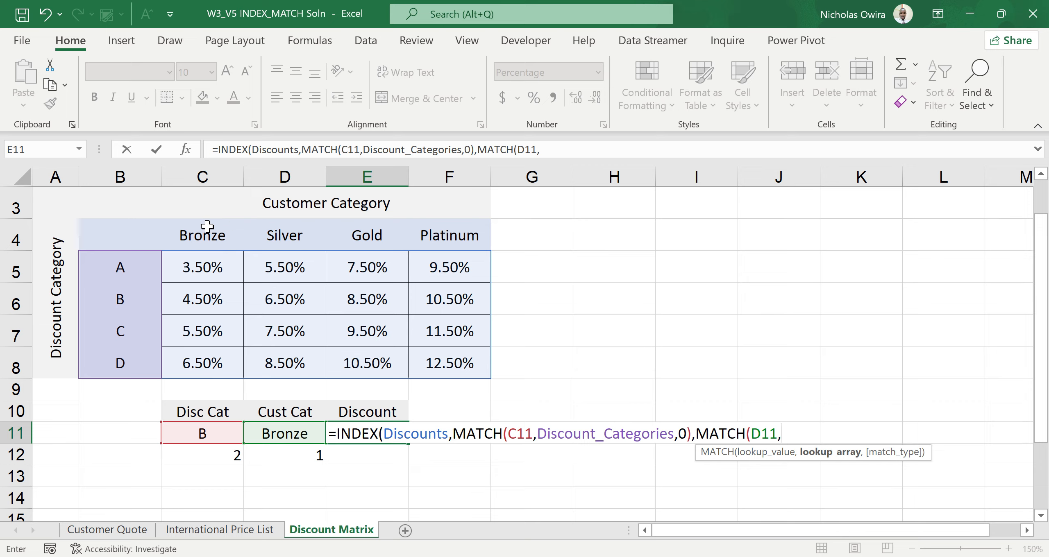
pyautogui.moveTo(198, 235); pyautogui.dragTo(437, 245)
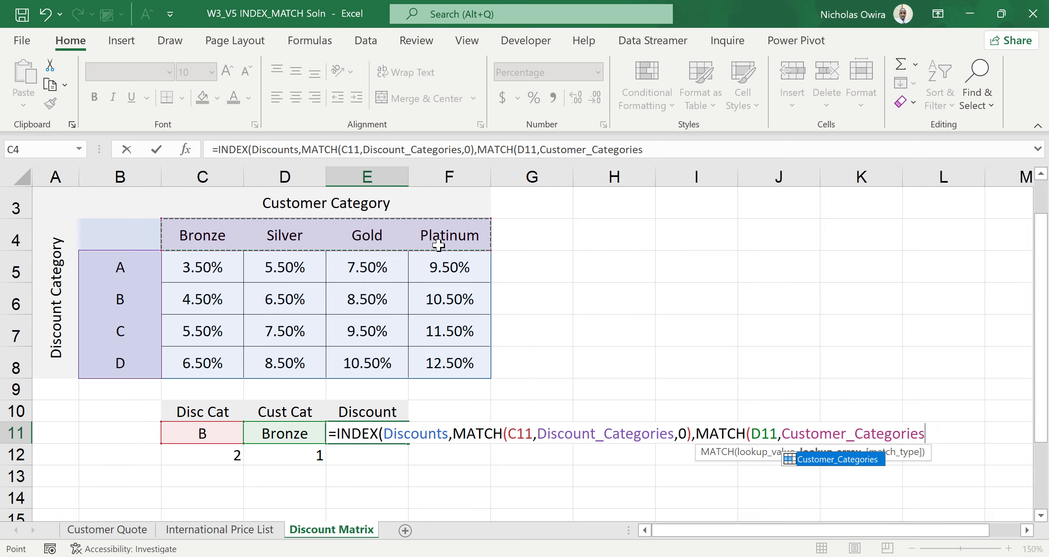
pyautogui.write(',')
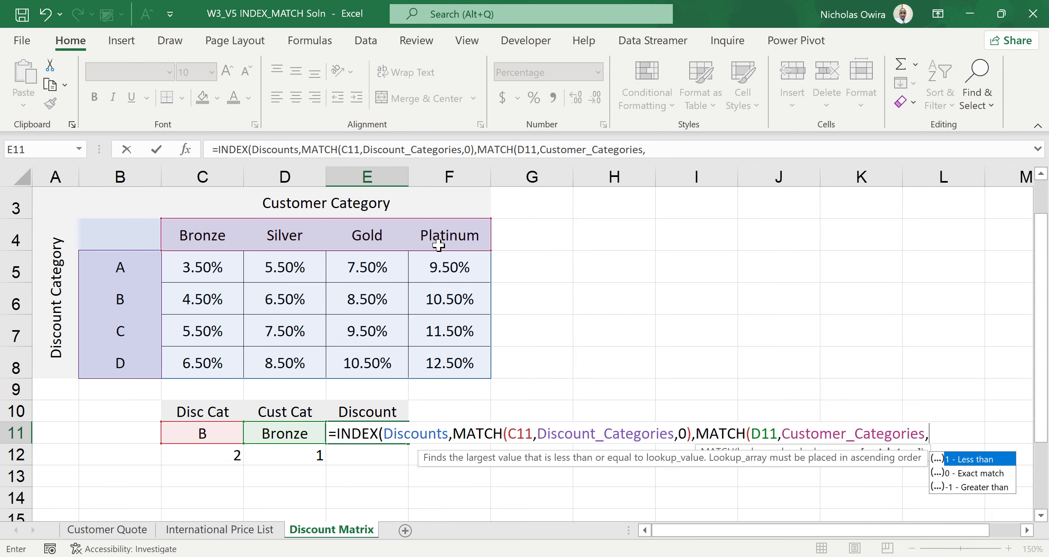
pyautogui.doubleClick(950, 474)
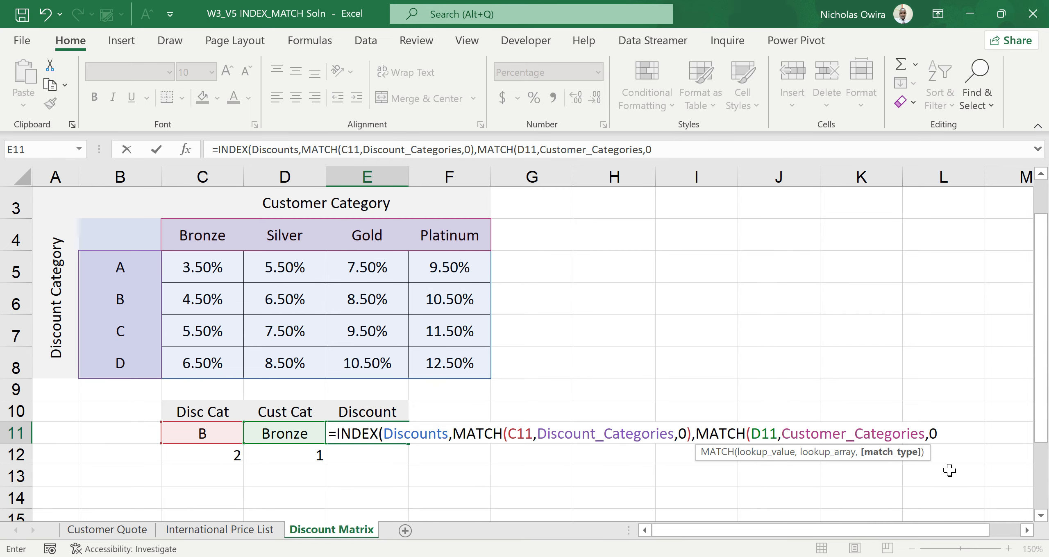
pyautogui.write('))')
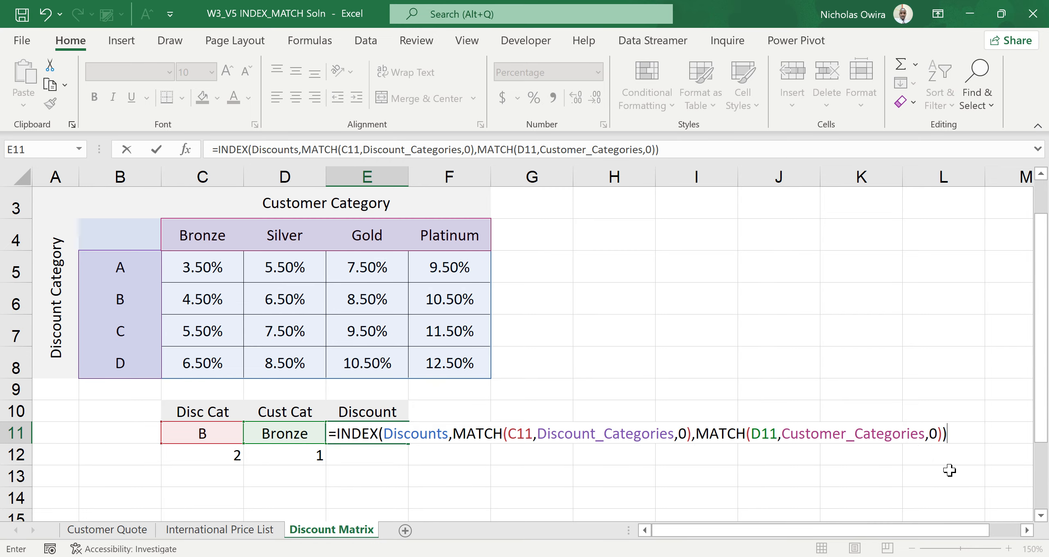
pyautogui.press('Return')
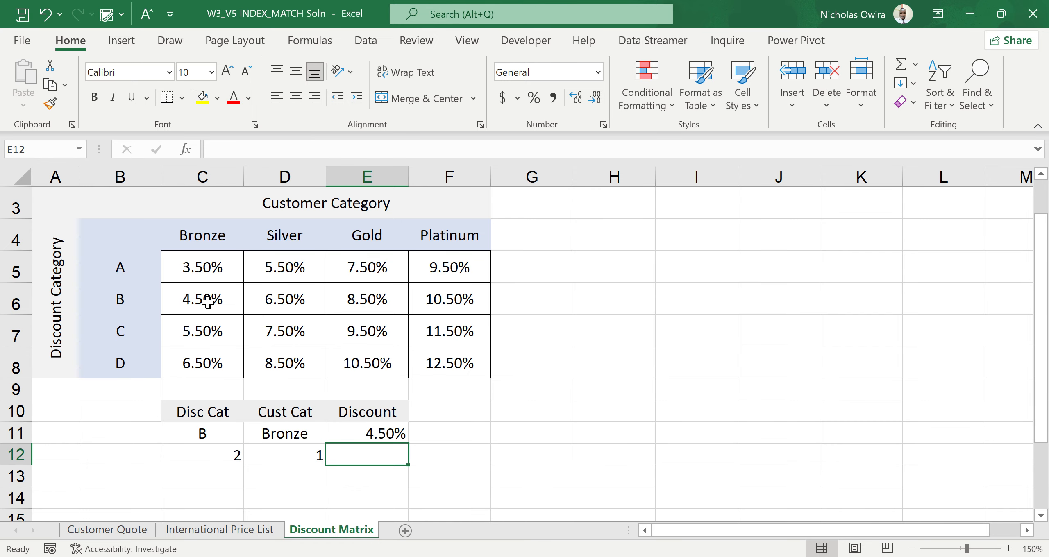
# Test the discount formula in E11 by choosing Disc Cat D in C11, Cust Cat Platinum in D11 and finally Disc Cat A.
pyautogui.click(215, 434)
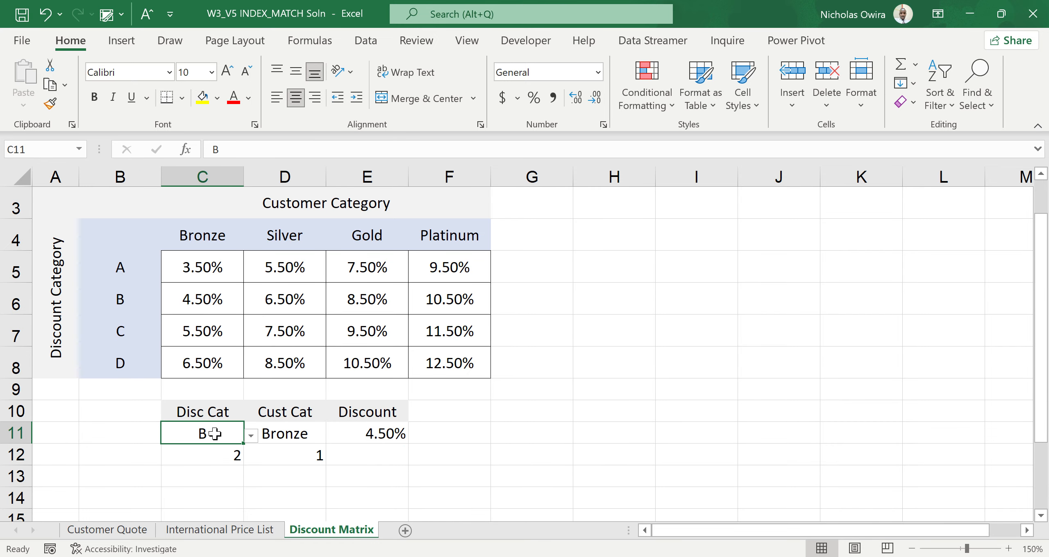
pyautogui.click(250, 435)
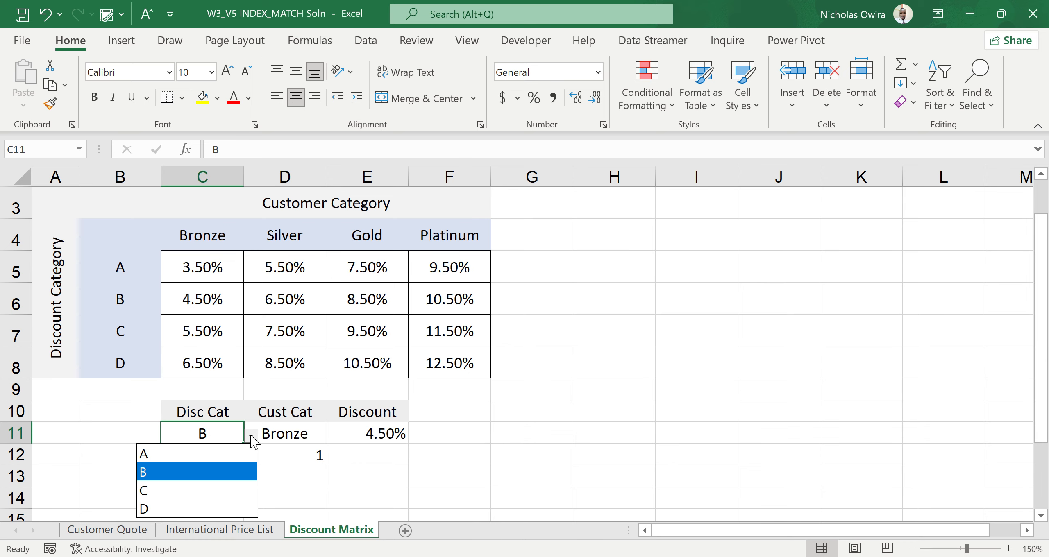
pyautogui.click(166, 505)
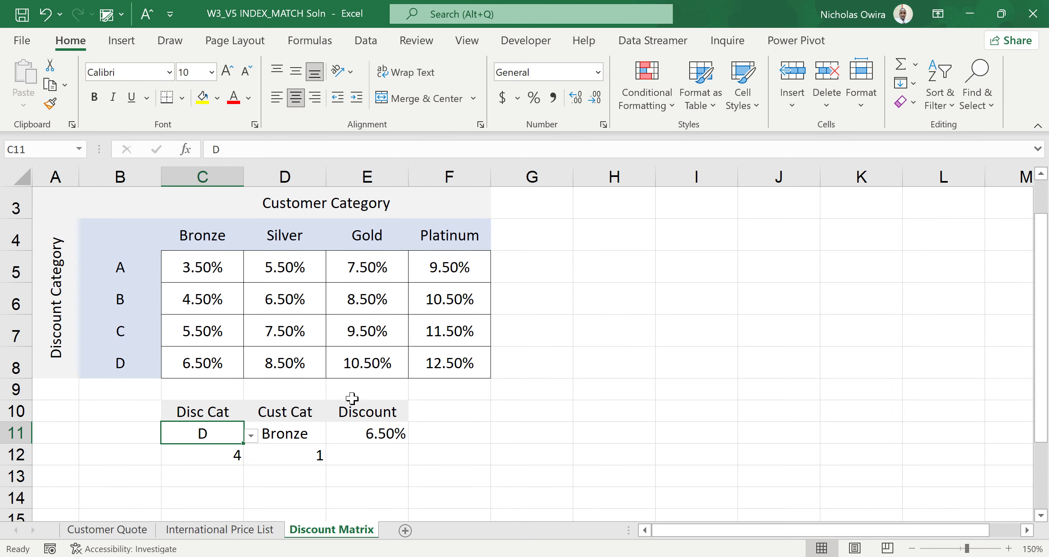
pyautogui.click(312, 438)
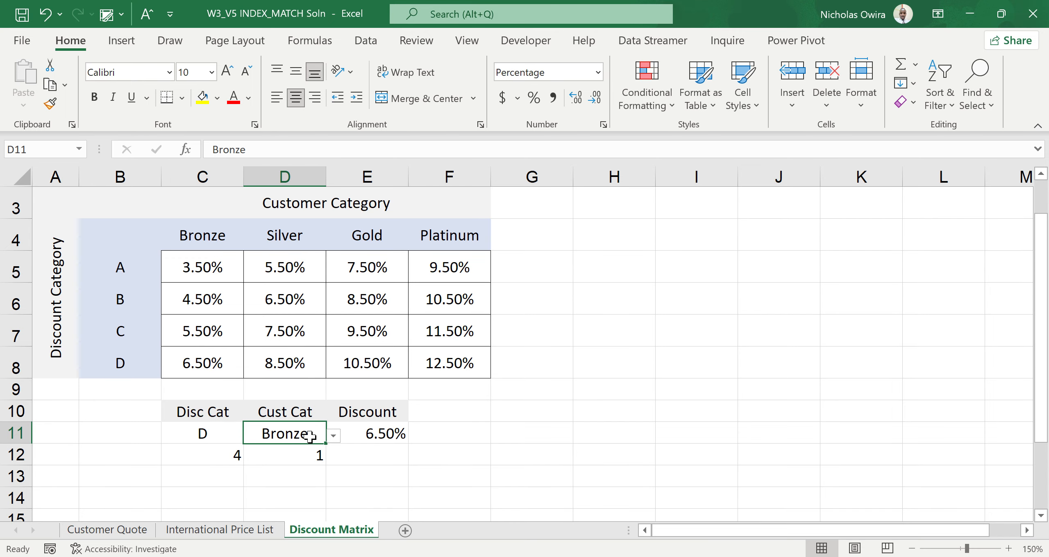
pyautogui.click(334, 436)
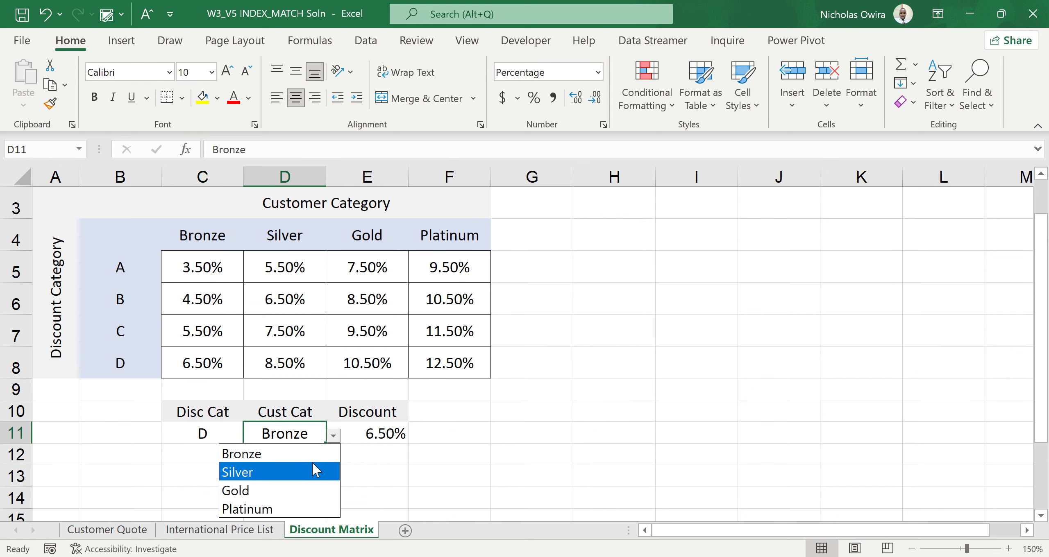
pyautogui.click(277, 509)
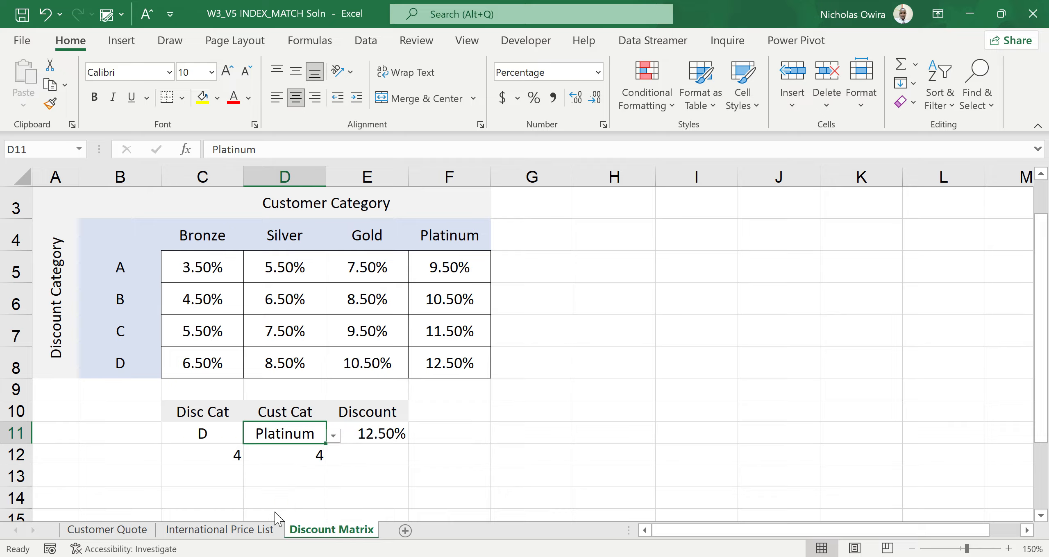
pyautogui.click(211, 441)
pyautogui.click(251, 436)
pyautogui.click(169, 448)
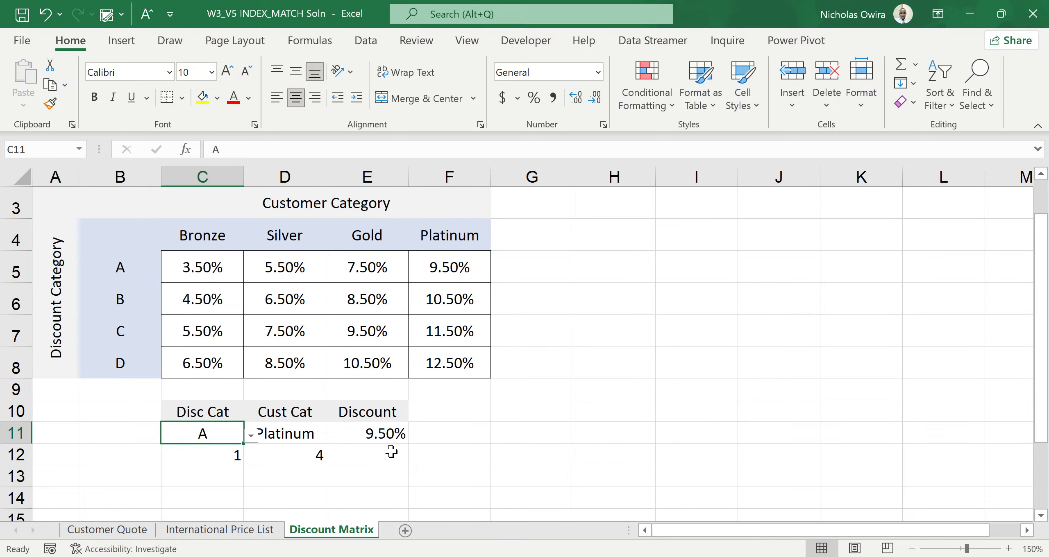
# On the International Price List sheet, clear the VLOOKUP formulas from the Category column, from E4 down to the last row.
pyautogui.click(251, 533)
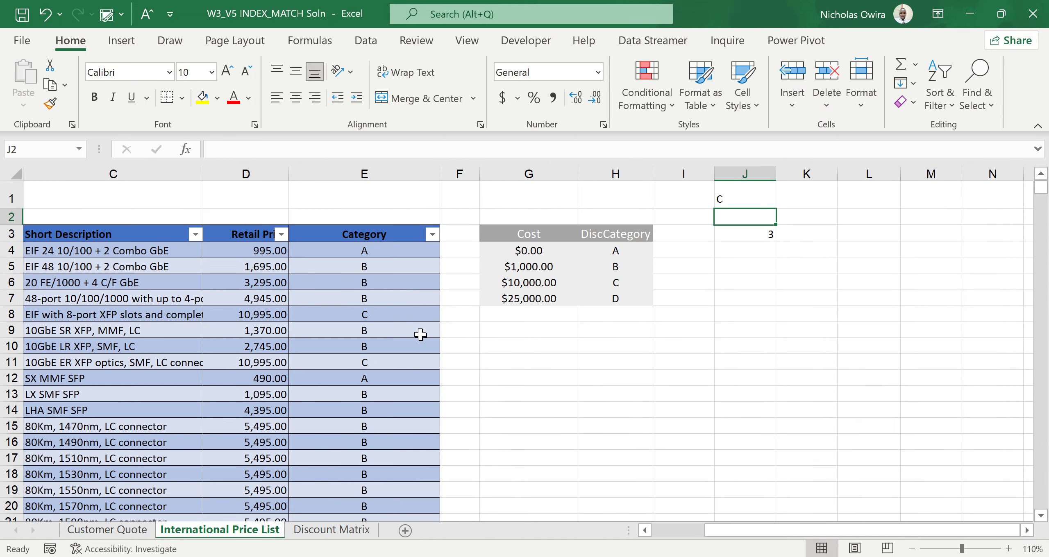
pyautogui.click(412, 248)
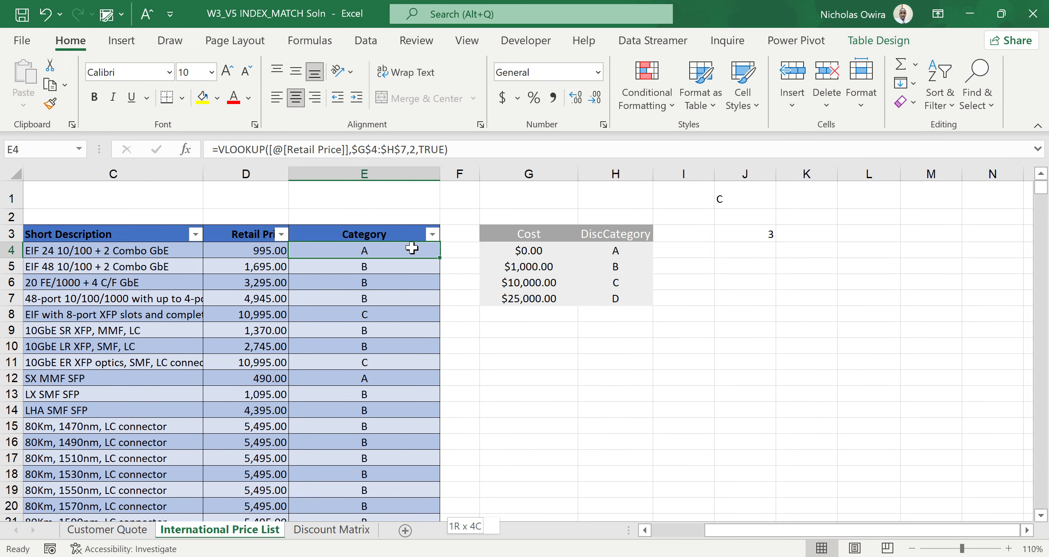
pyautogui.hotkey('ctrl', 'shift', 'Down')
pyautogui.press('Delete')
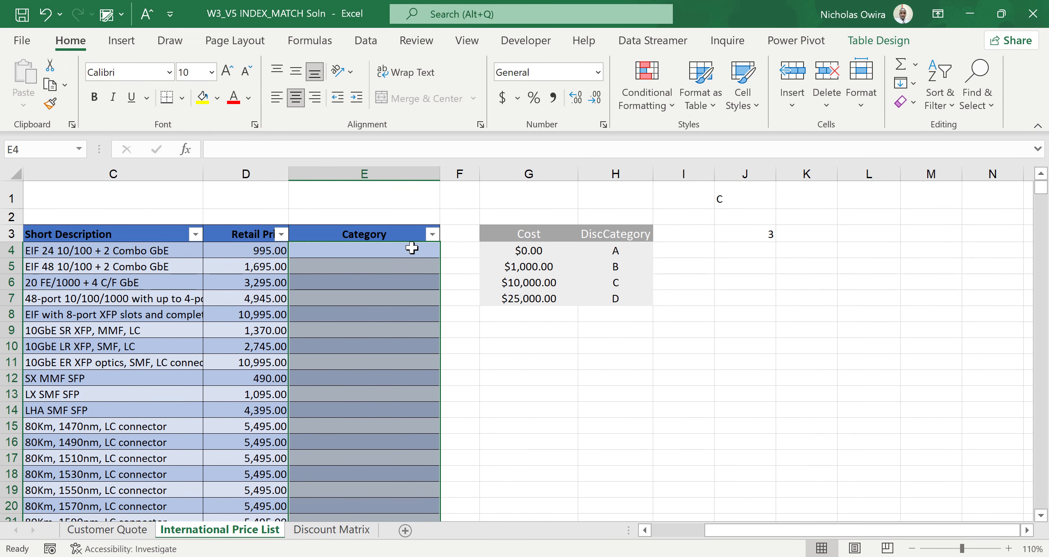
# Start an INDEX formula in the first Category cell, E4: =INDEX(.
pyautogui.click(404, 251)
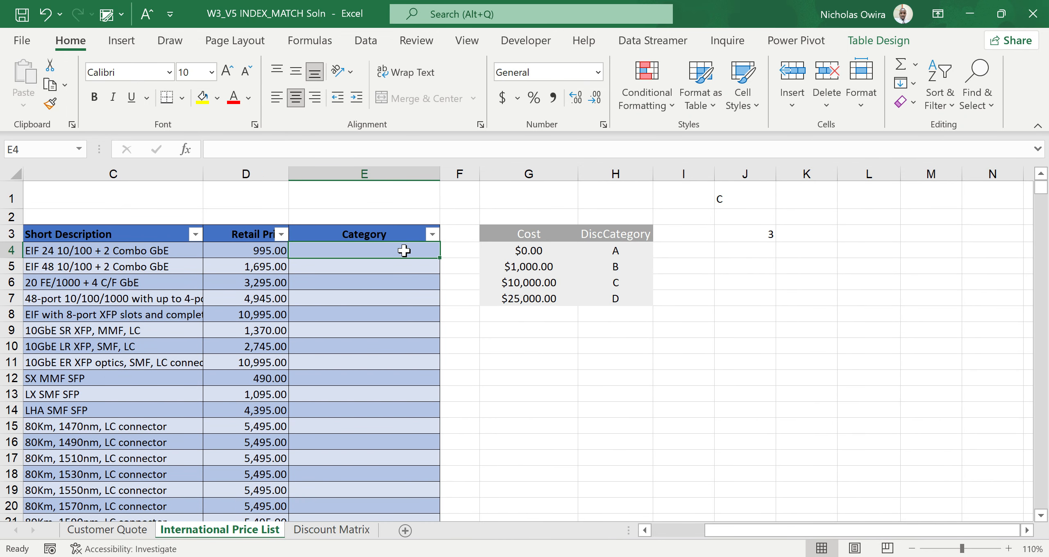
pyautogui.write('=IN')
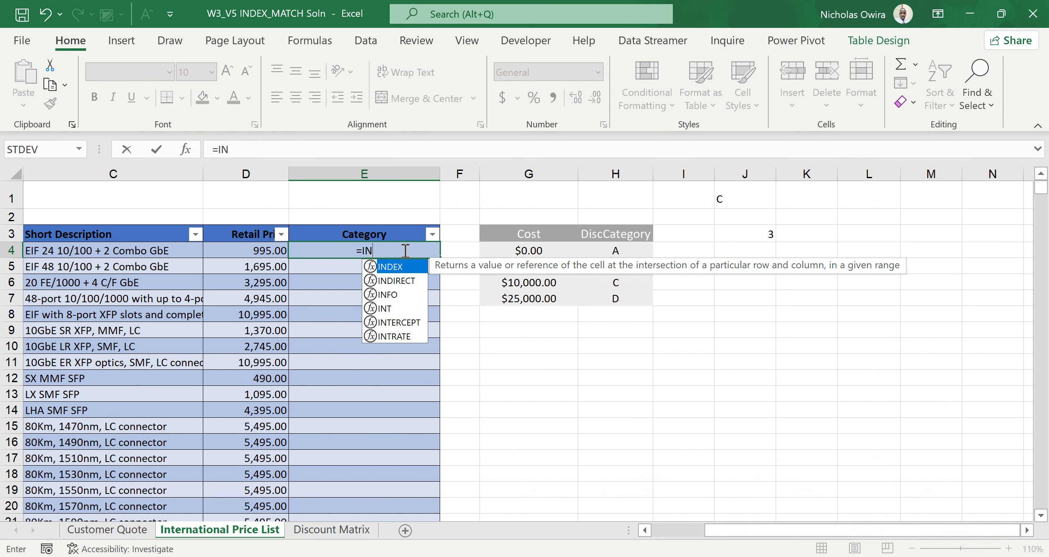
pyautogui.write('DEX')
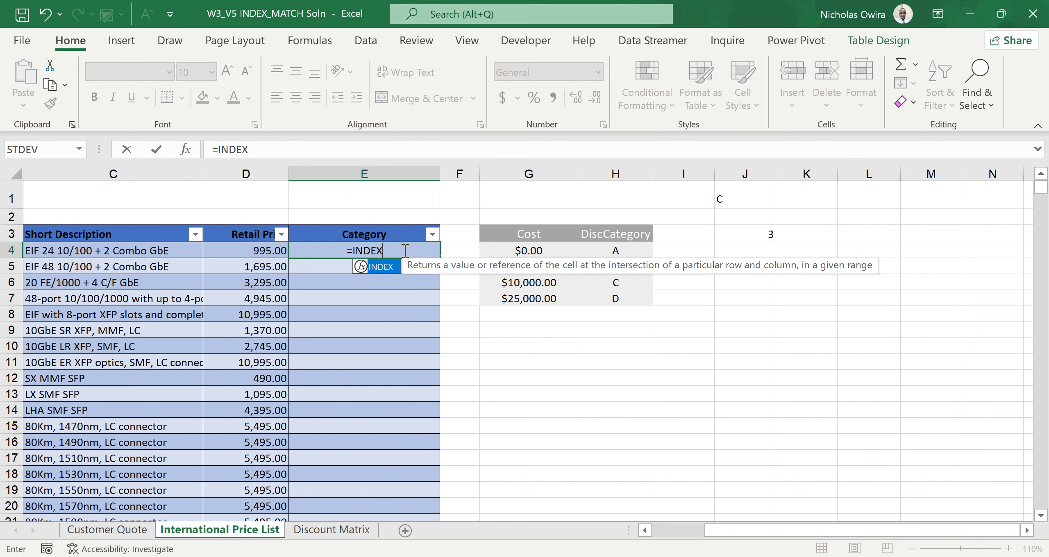
pyautogui.doubleClick(384, 269)
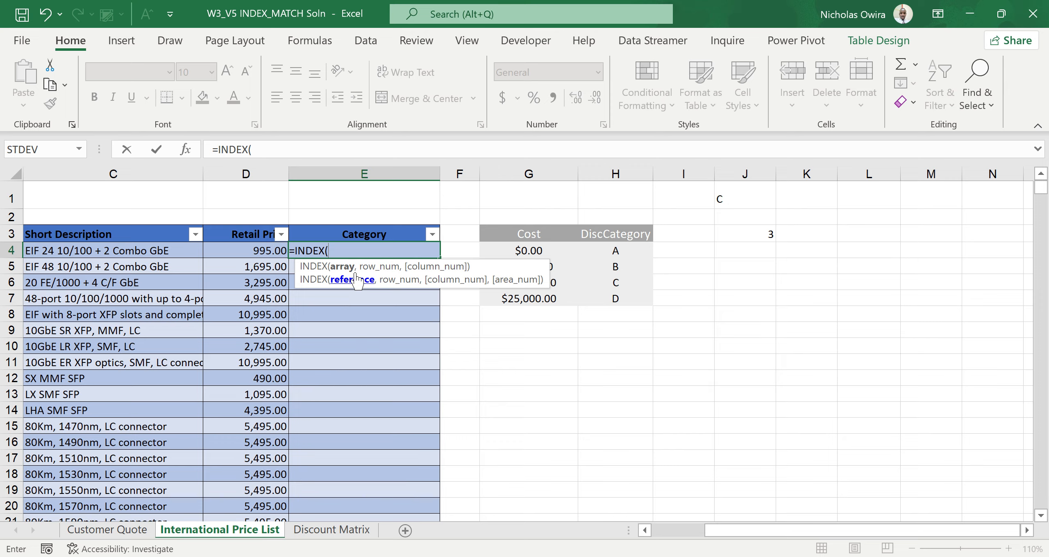
pyautogui.click(270, 251)
pyautogui.write(',')
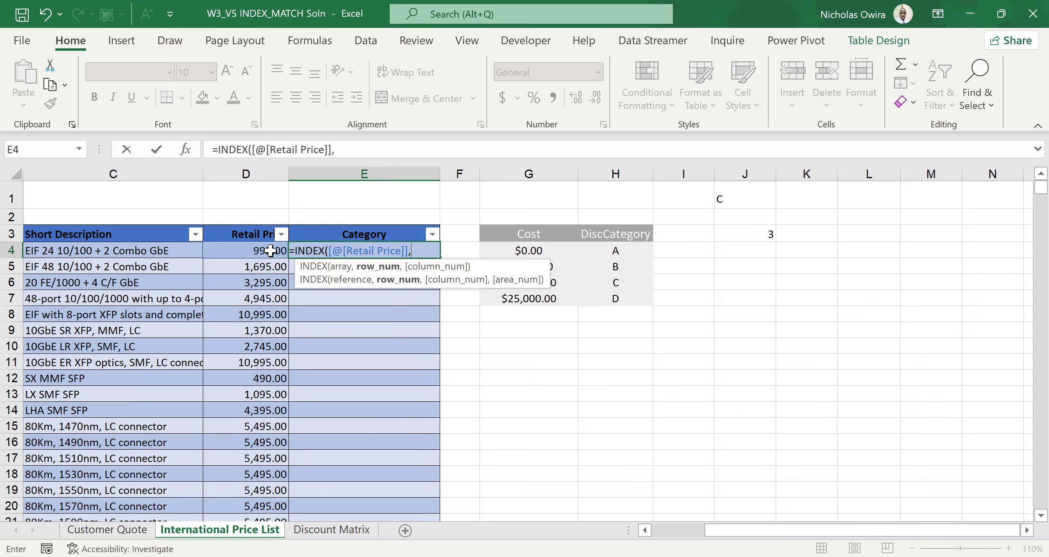
pyautogui.write('MATCH')
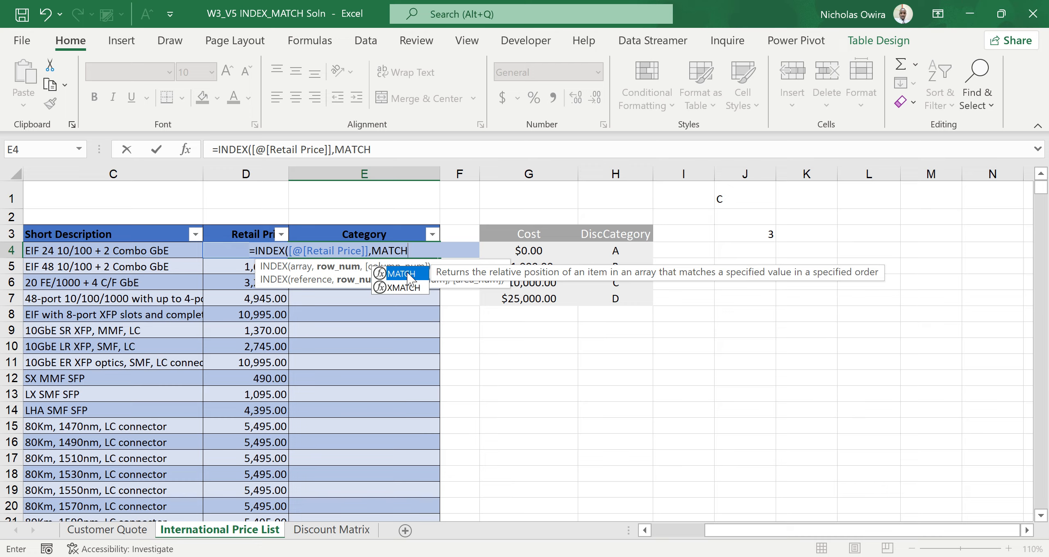
pyautogui.press('BackSpace')
pyautogui.press('BackSpace')
pyautogui.press('BackSpace')
pyautogui.press('BackSpace')
pyautogui.press('BackSpace')
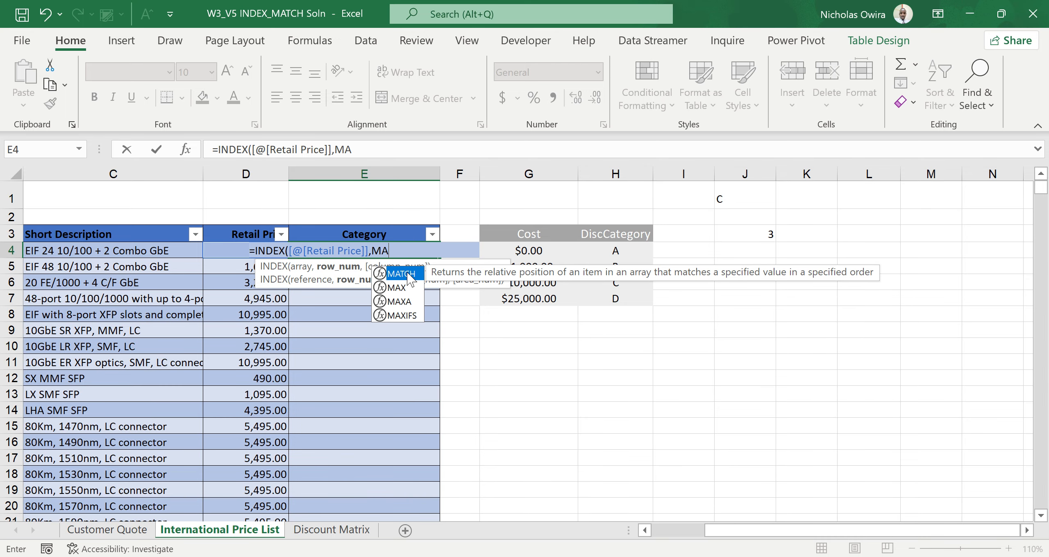
pyautogui.press('BackSpace')
pyautogui.press('BackSpace')
pyautogui.press('BackSpace')
pyautogui.press('BackSpace')
pyautogui.press('BackSpace')
pyautogui.press('BackSpace')
pyautogui.press('BackSpace')
pyautogui.press('BackSpace')
pyautogui.press('BackSpace')
pyautogui.press('BackSpace')
pyautogui.press('BackSpace')
pyautogui.press('BackSpace')
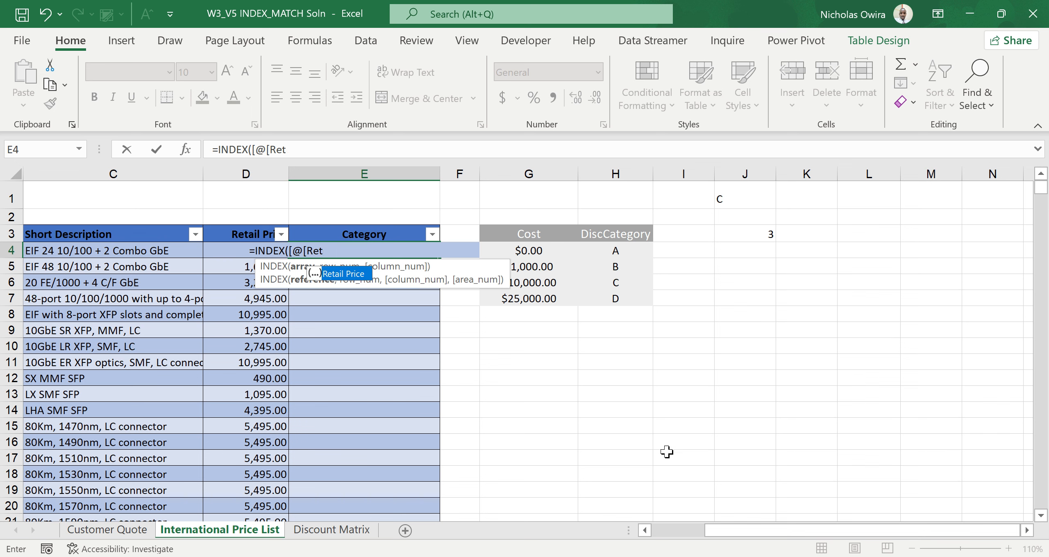
pyautogui.press('BackSpace')
pyautogui.press('BackSpace')
pyautogui.press('BackSpace')
pyautogui.press('BackSpace')
pyautogui.press('BackSpace')
pyautogui.press('BackSpace')
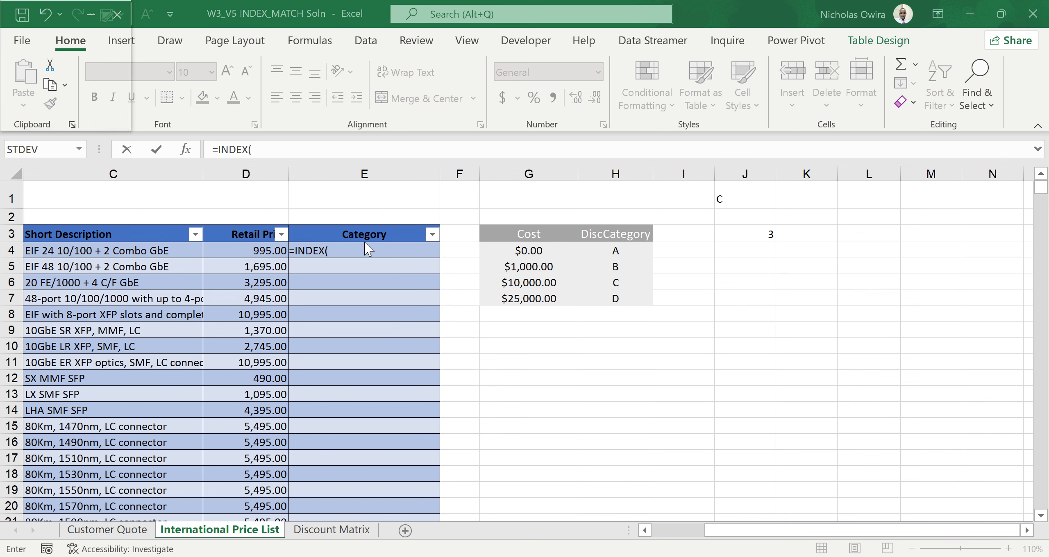
# Set the INDEX array in the E4 formula to the Cost and DiscCategory values as the absolute range $G$4:$H$7.
pyautogui.click(338, 252)
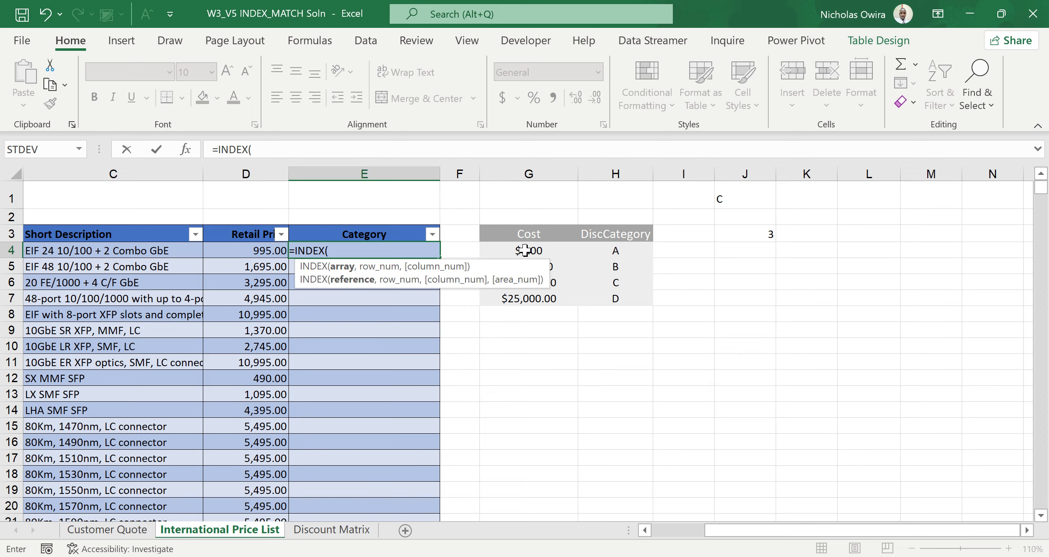
pyautogui.moveTo(525, 250); pyautogui.dragTo(605, 293)
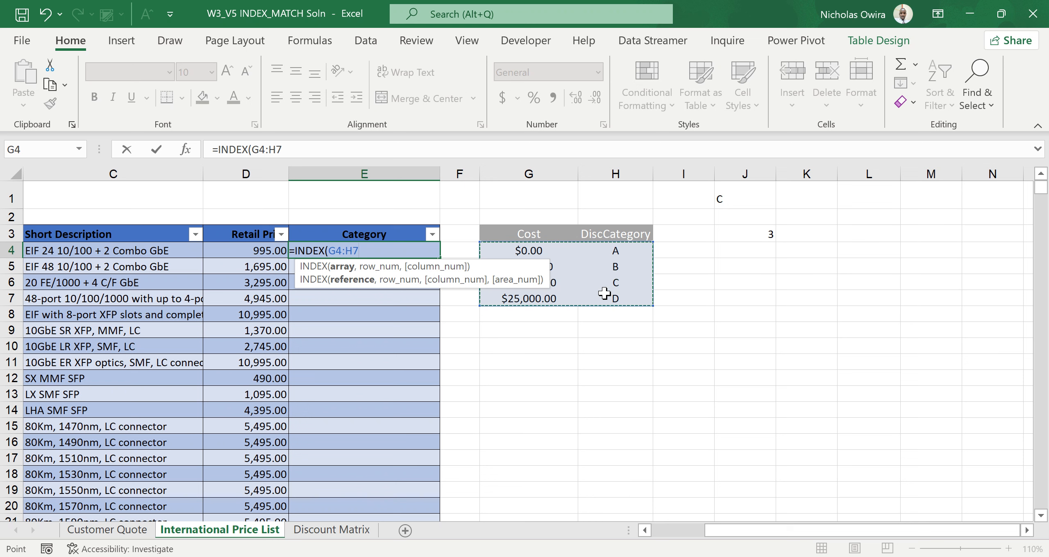
pyautogui.press('F4')
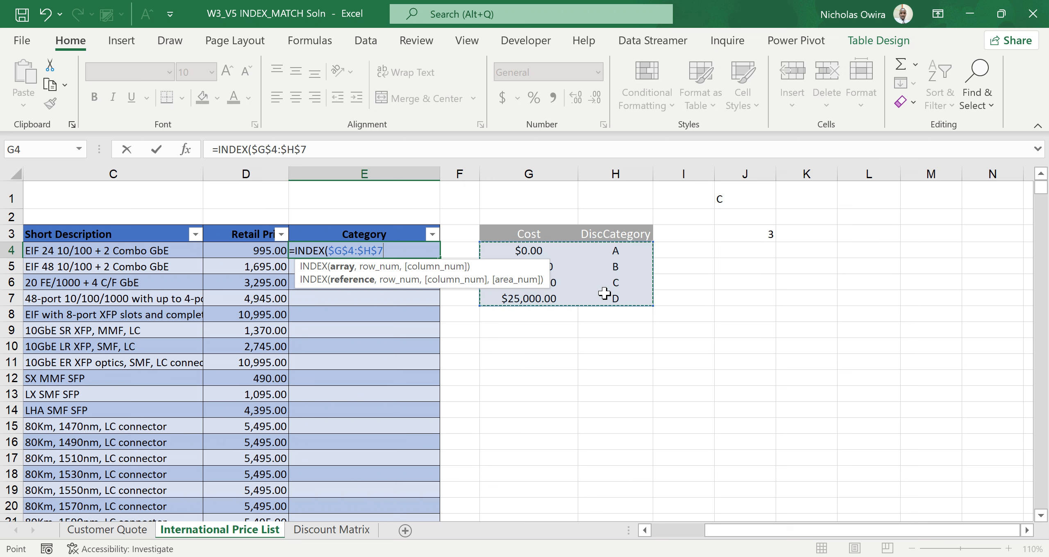
pyautogui.write(',')
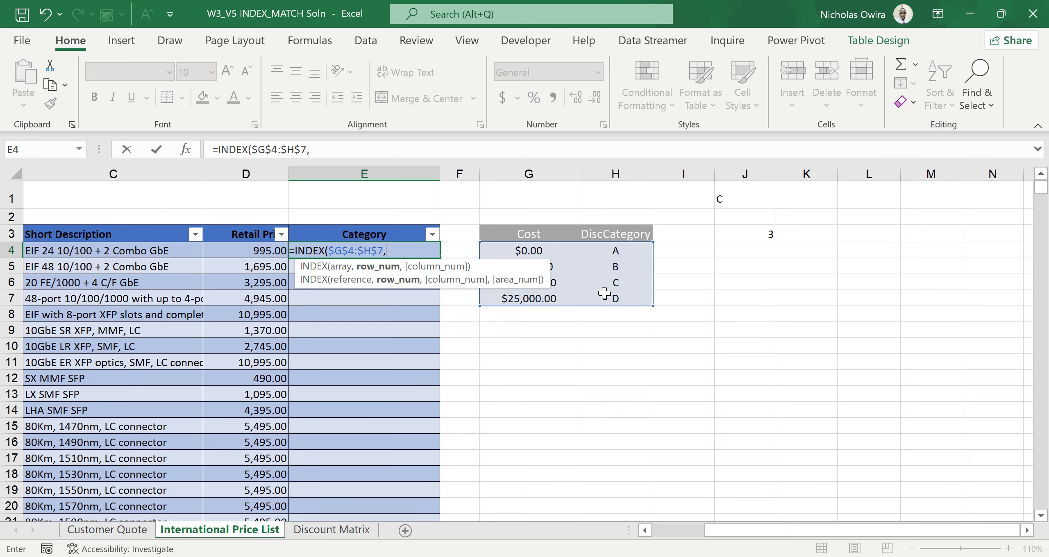
# Add a MATCH of the row's Retail Price in $G$4:$G$7 with match type 1 (Less than) as the INDEX row number.
pyautogui.write('MATCH')
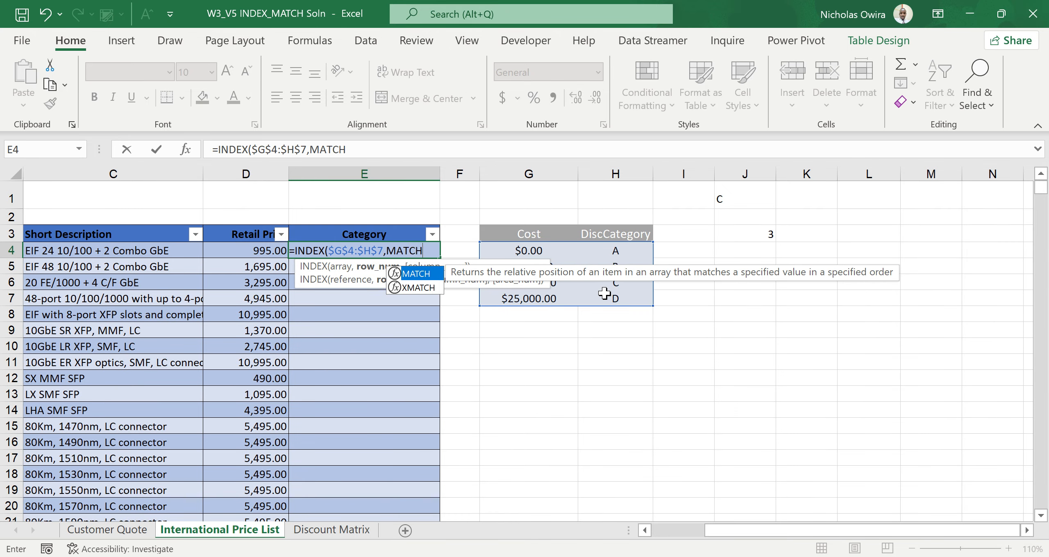
pyautogui.click(427, 275)
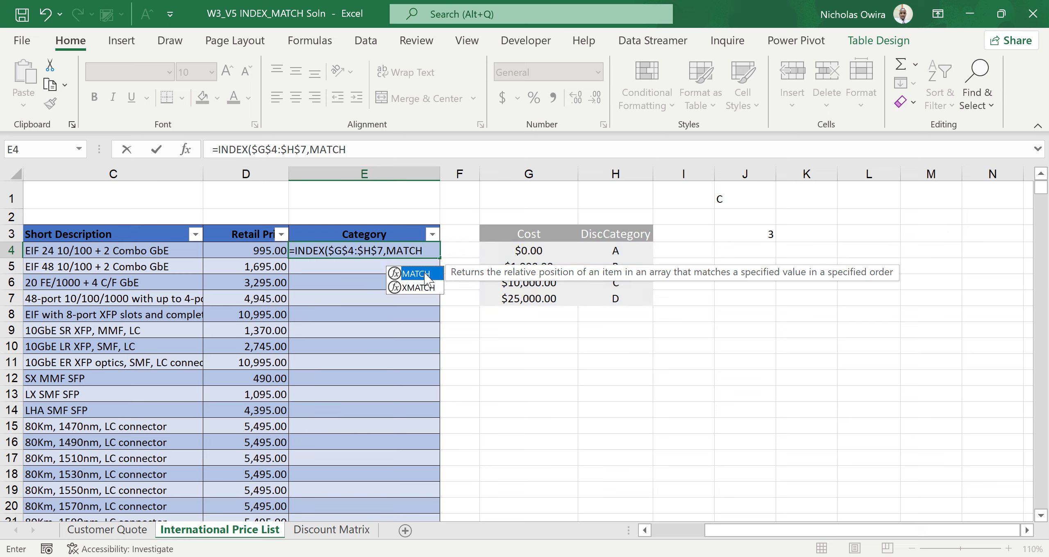
pyautogui.doubleClick(426, 278)
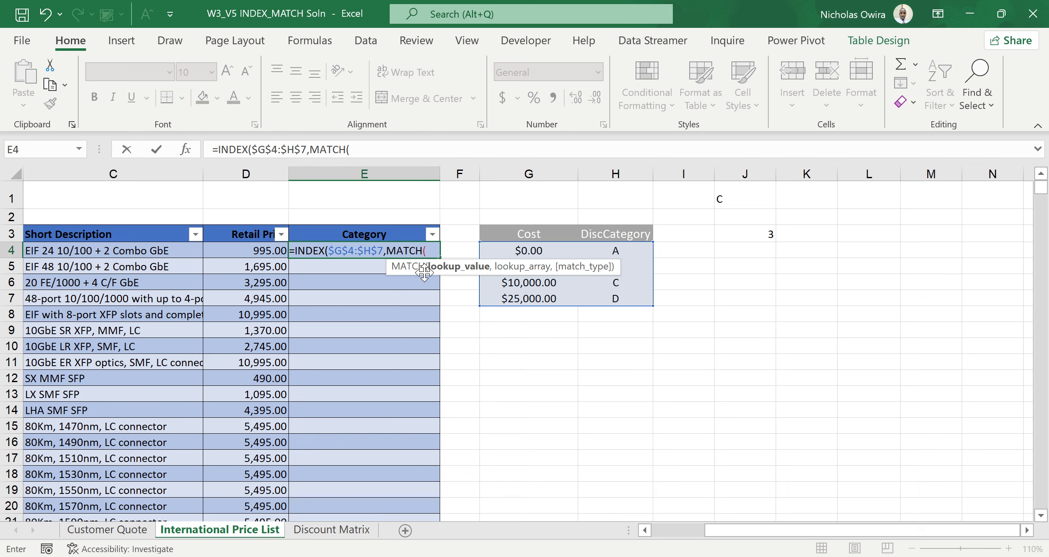
pyautogui.click(269, 251)
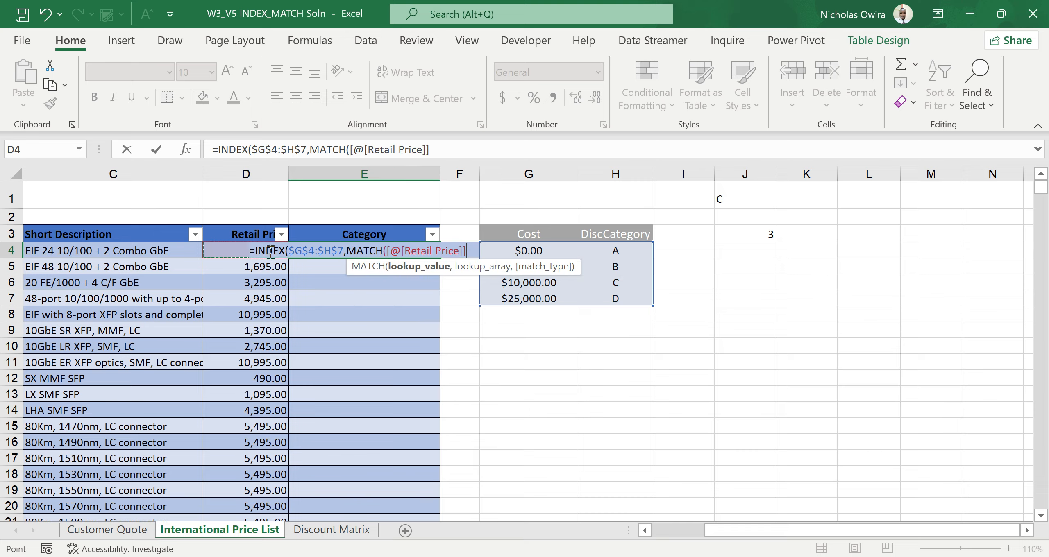
pyautogui.write(',')
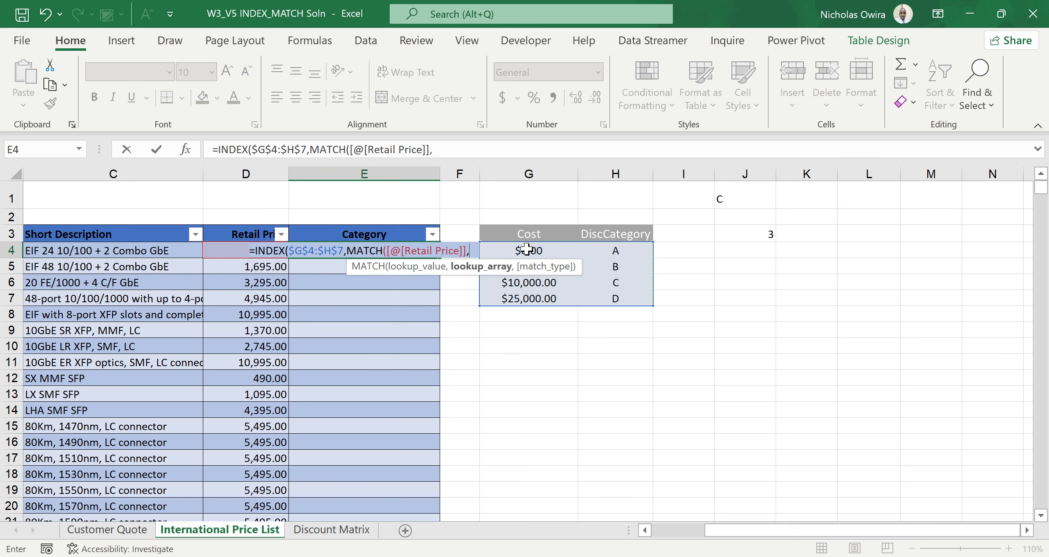
pyautogui.moveTo(527, 249); pyautogui.dragTo(531, 300)
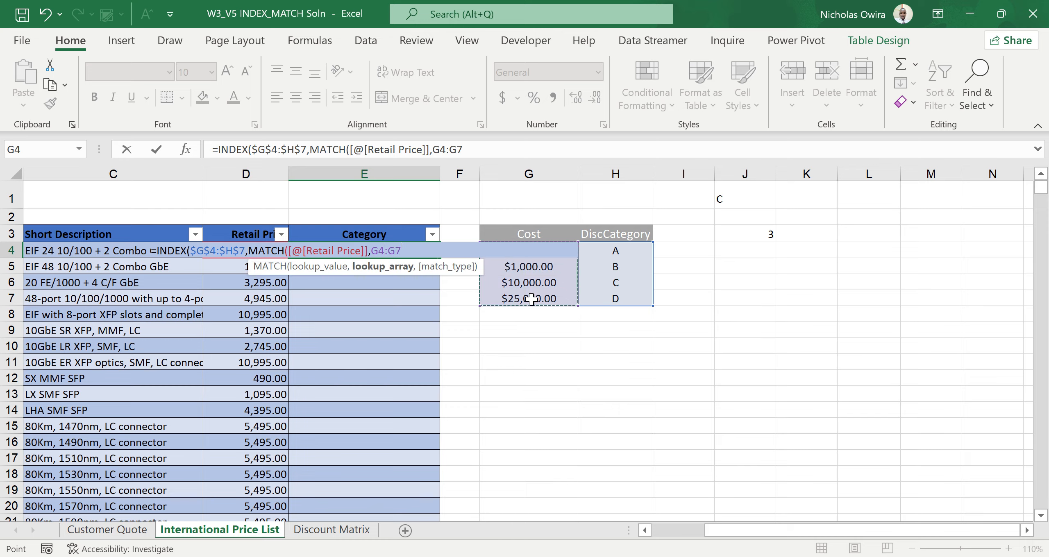
pyautogui.press('F4')
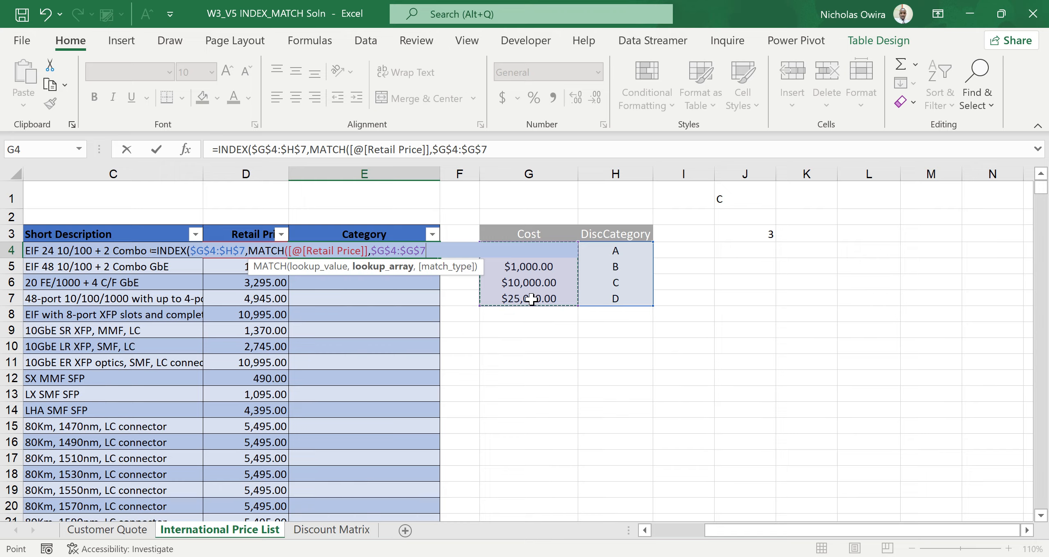
pyautogui.write(',')
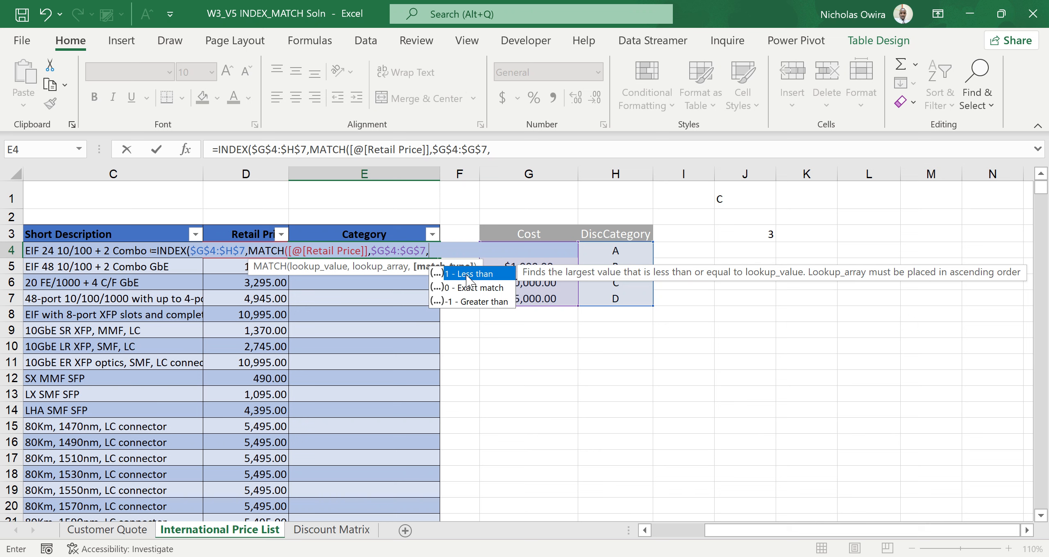
pyautogui.doubleClick(467, 274)
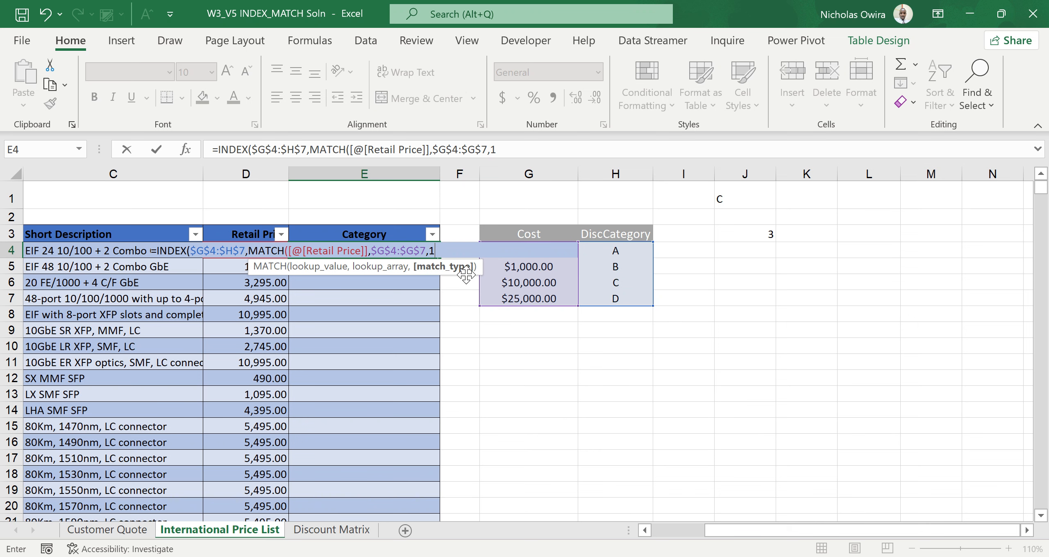
# Complete the E4 formula with column number 2 and fill it down the entire Category column.
pyautogui.write('),')
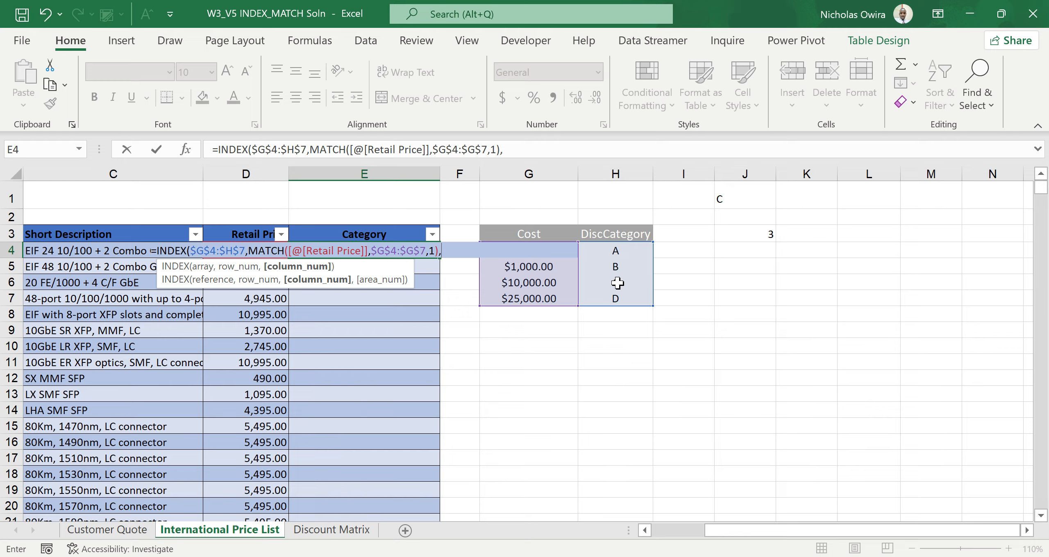
pyautogui.write('2)')
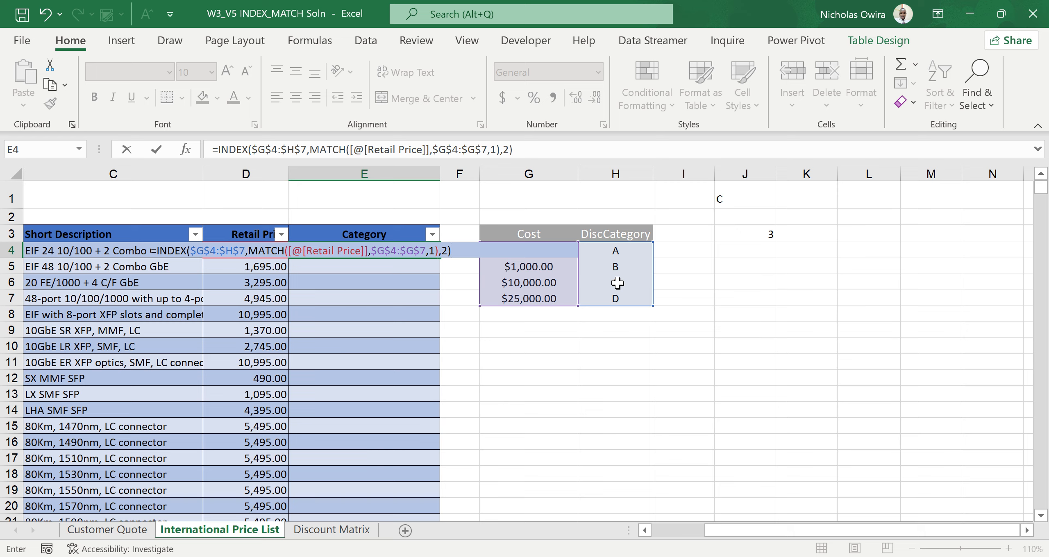
pyautogui.press('Return')
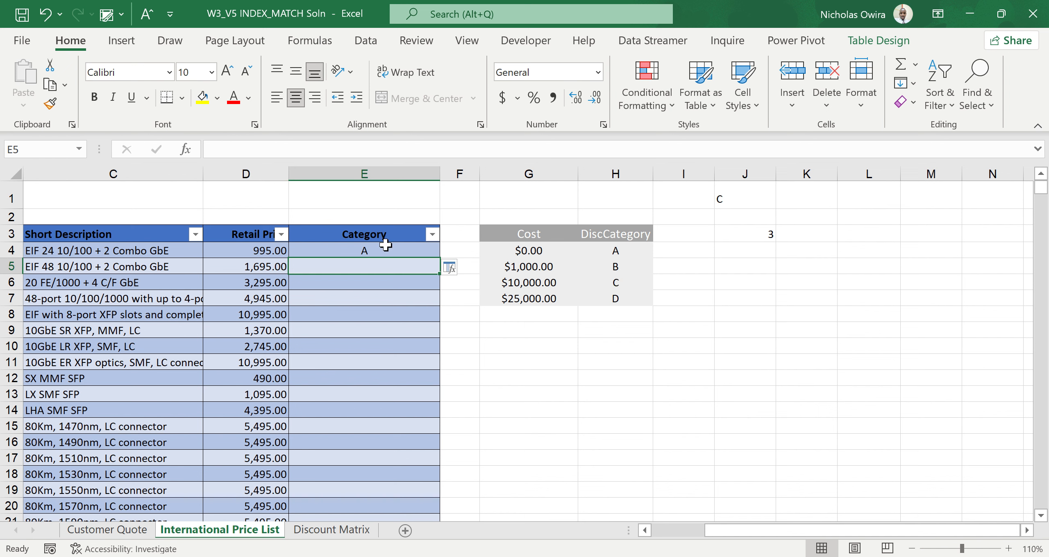
pyautogui.click(387, 249)
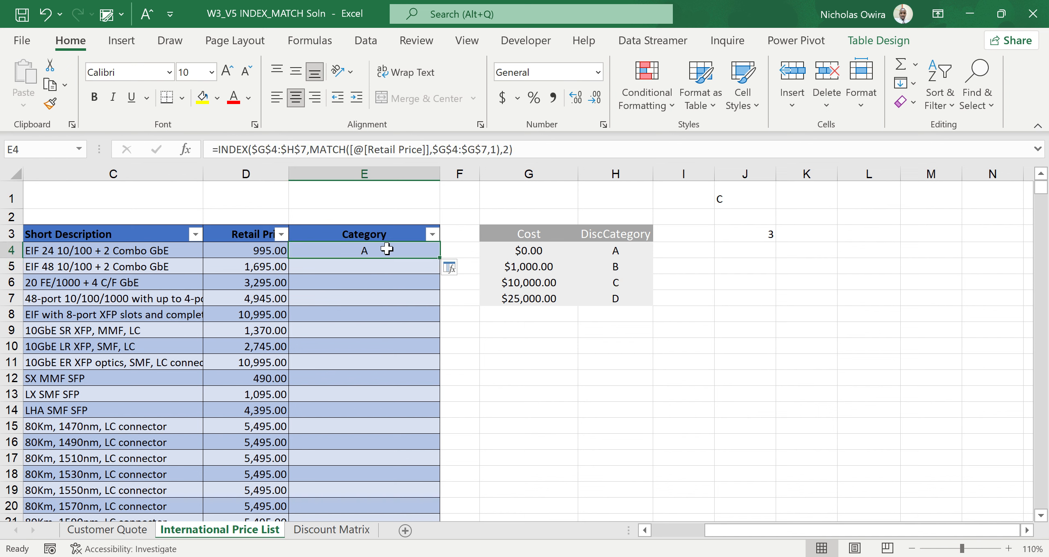
pyautogui.doubleClick(439, 257)
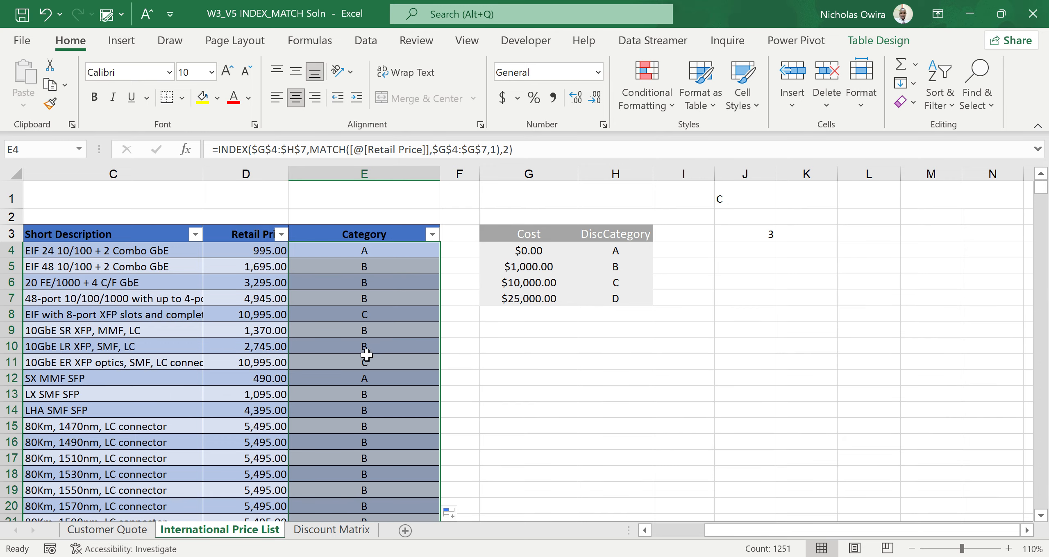